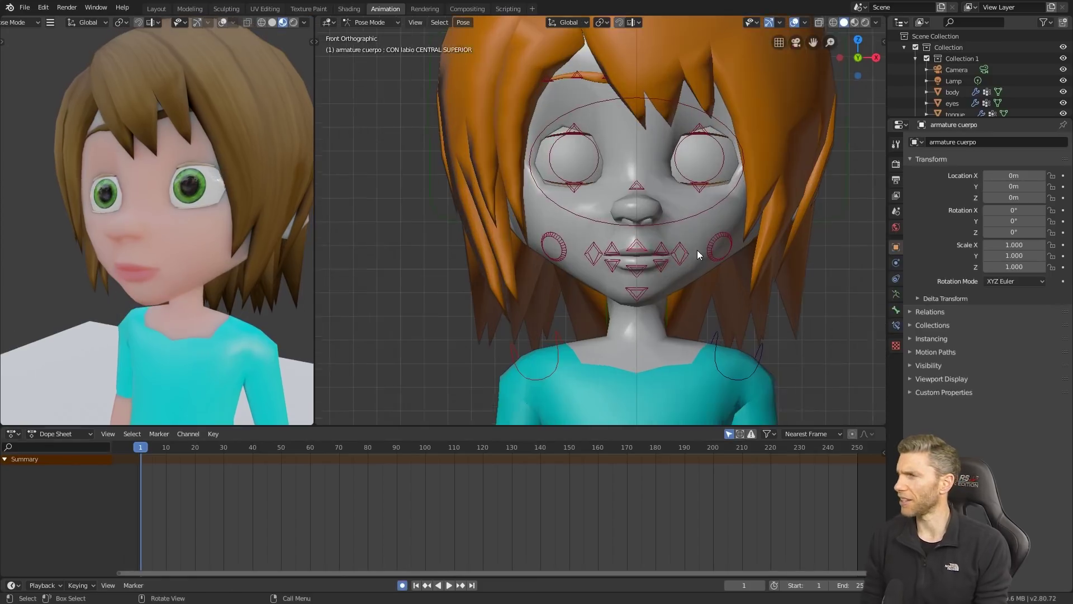
- Insert a keyframe for every bone of the armature on frame 1 and collapse its channel list
{"action": "scroll", "coordinate": [696, 254], "scroll_direction": "down", "scroll_amount": 3}
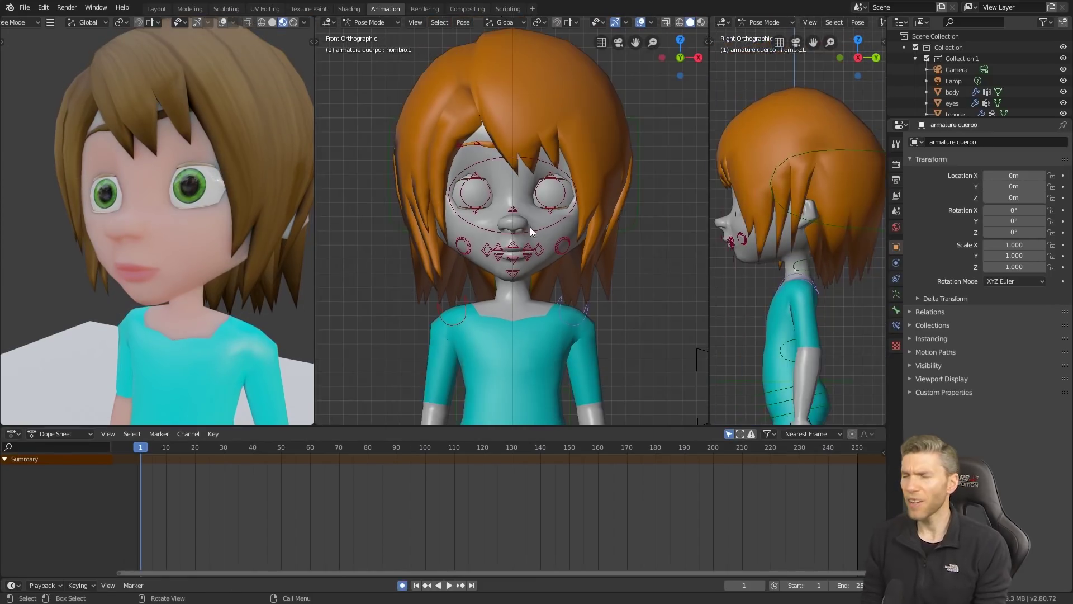
{"action": "key", "text": "a"}
{"action": "key", "text": "i"}
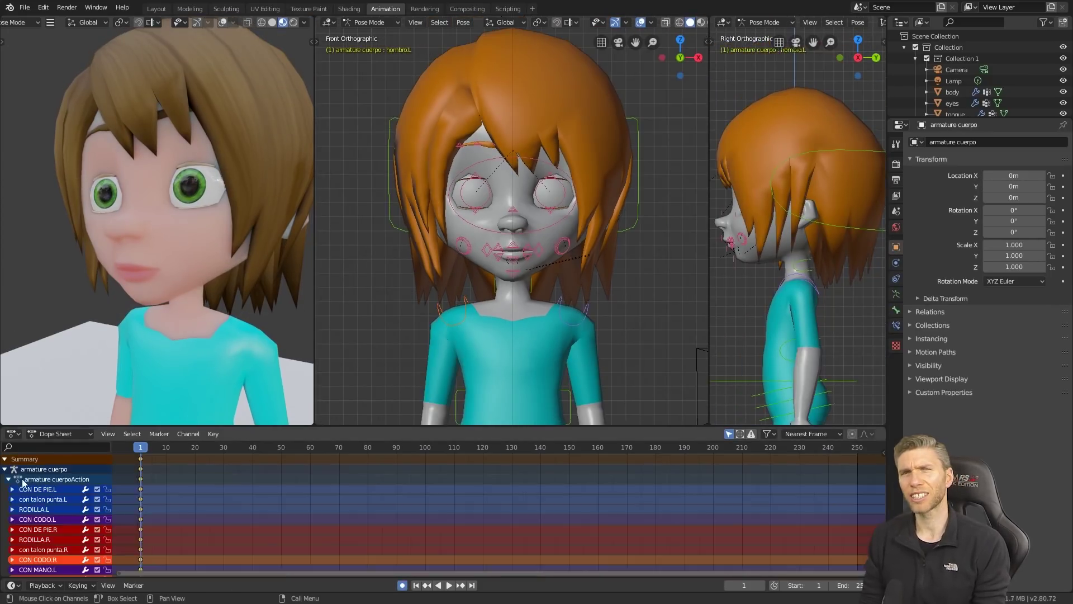
{"action": "left_click", "coordinate": [4, 469]}
- On frame 10, rotate the neck bone backward to lift the girl's head
{"action": "left_click", "coordinate": [166, 447]}
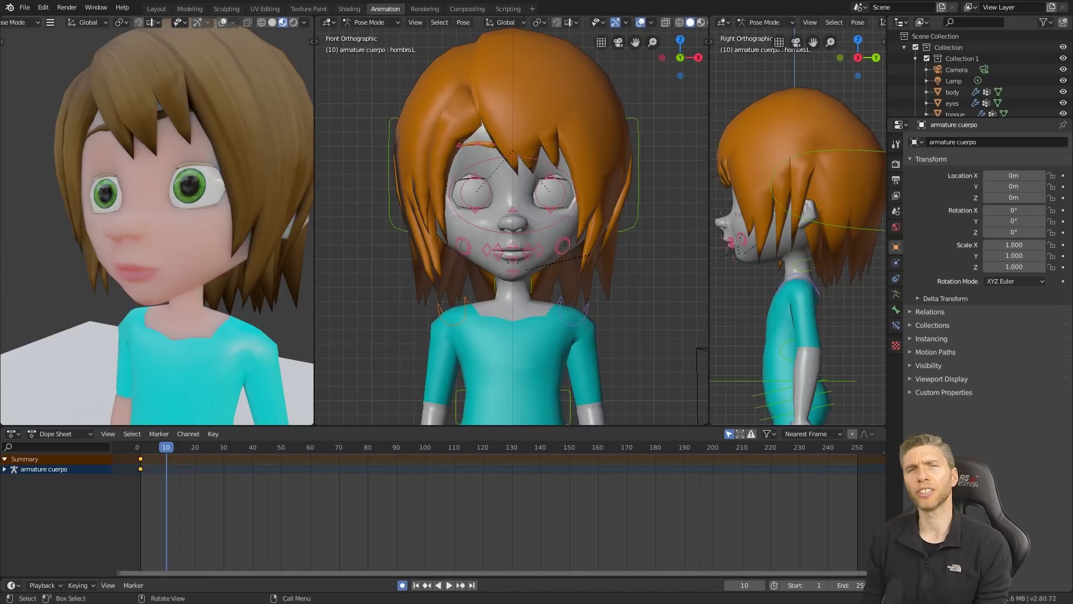
{"action": "key", "text": "z"}
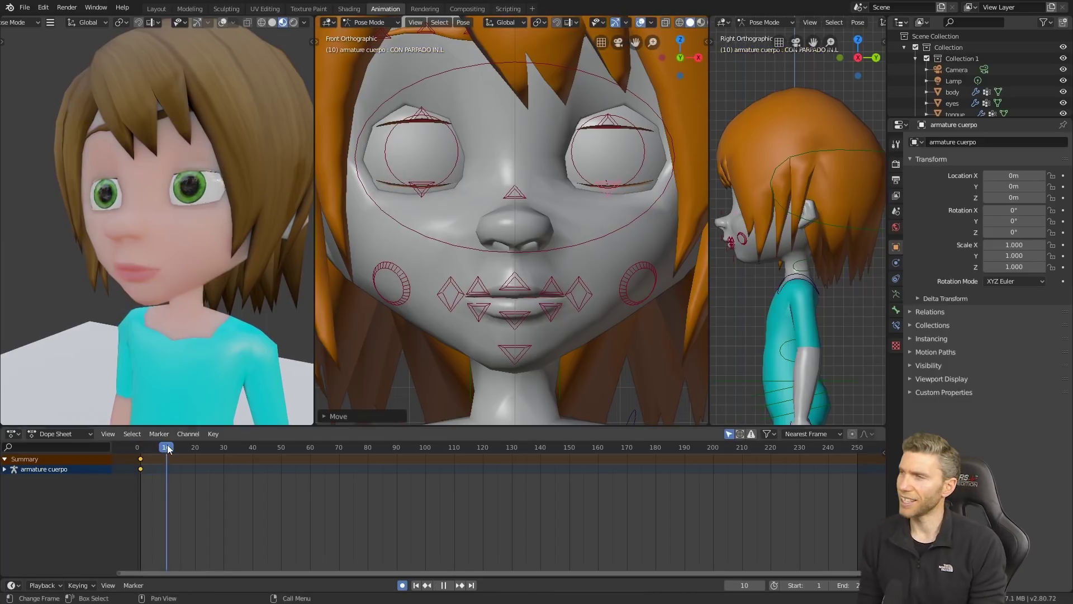
{"action": "left_click", "coordinate": [859, 241]}
{"action": "left_click", "coordinate": [803, 264]}
{"action": "key", "text": "r"}
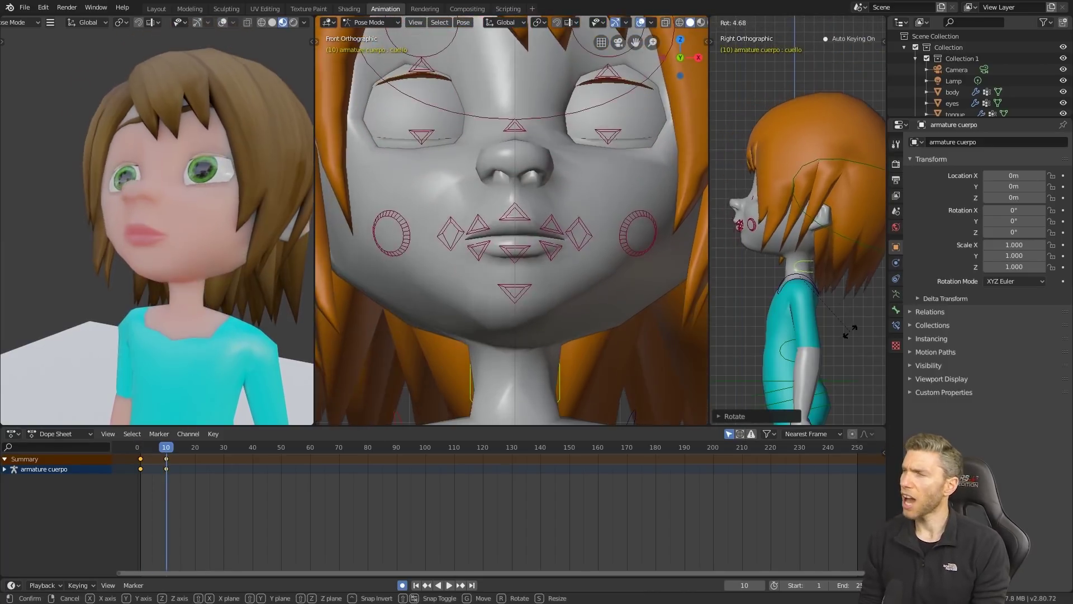
{"action": "left_click", "coordinate": [851, 331]}
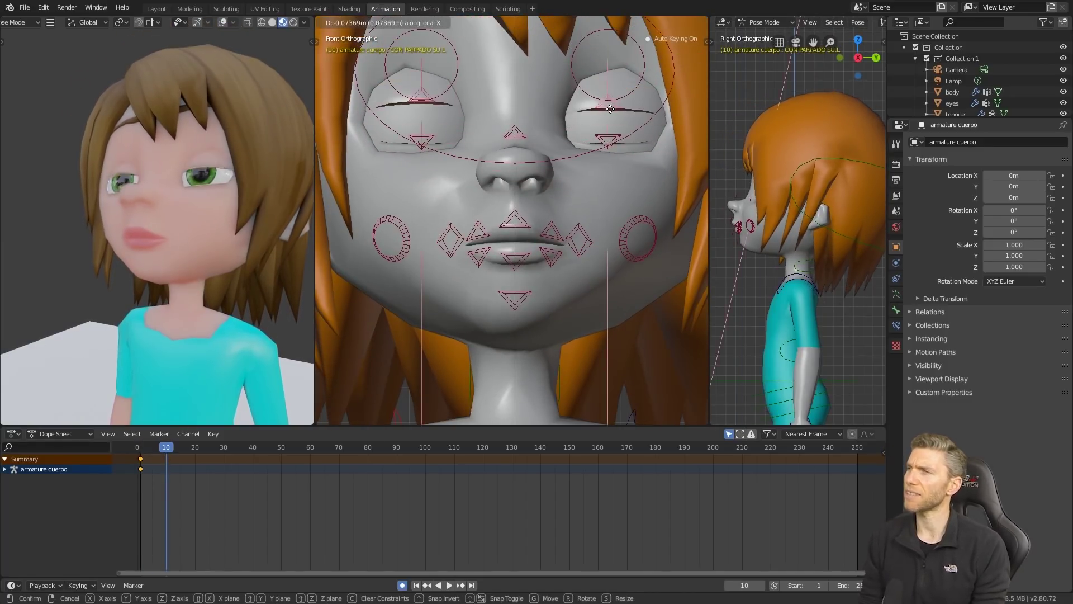
- Lower both upper eyelids partway on frame 10 and readjust the neck's rotation
{"action": "left_click", "coordinate": [611, 109]}
{"action": "left_click_drag", "start_coordinate": [146, 449], "coordinate": [166, 451]}
{"action": "key", "text": "r"}
{"action": "left_click", "coordinate": [841, 298]}
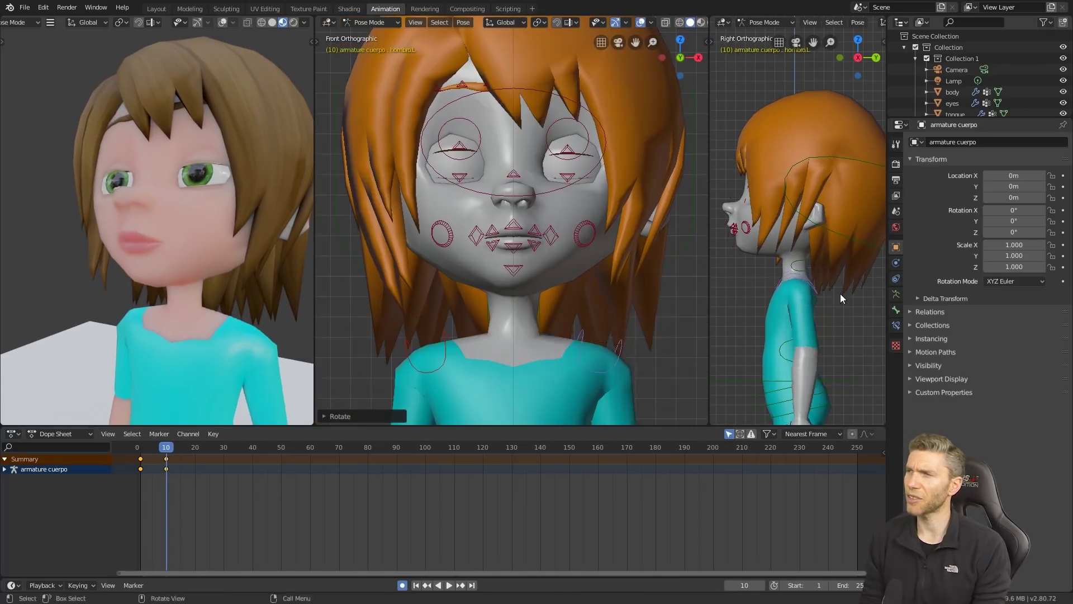
- Raise both shoulders and adjust the right hand control on frame 10
{"action": "key", "text": "g"}
{"action": "left_click", "coordinate": [775, 312]}
{"action": "right_click", "coordinate": [451, 336]}
{"action": "scroll", "coordinate": [805, 341], "scroll_direction": "down", "scroll_amount": 2}
{"action": "middle_click_drag", "start_coordinate": [810, 345], "coordinate": [872, 341]}
{"action": "left_click", "coordinate": [756, 334]}
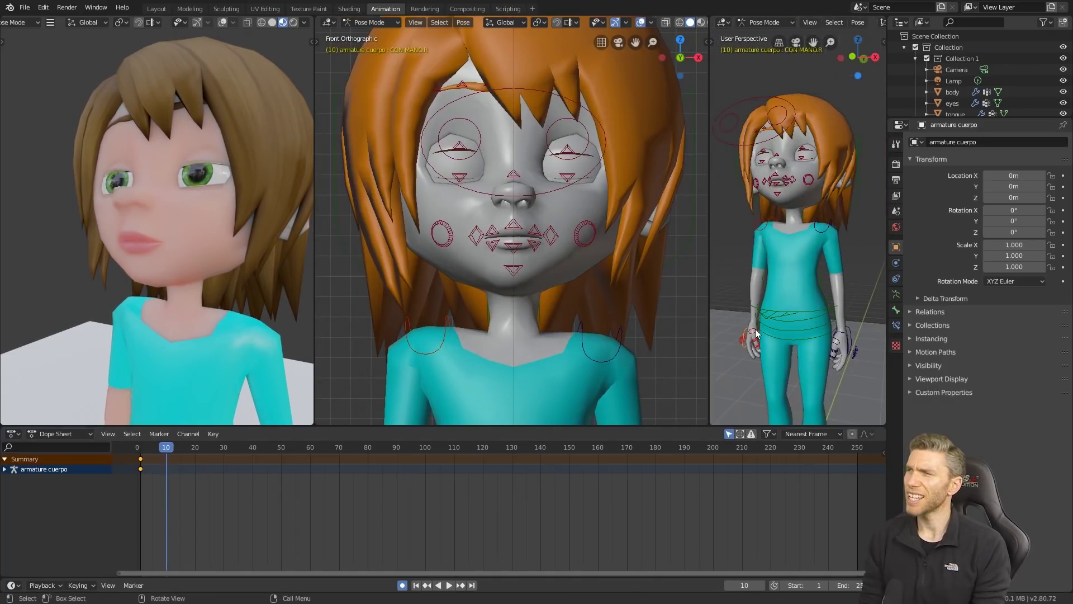
{"action": "key", "text": "Escape"}
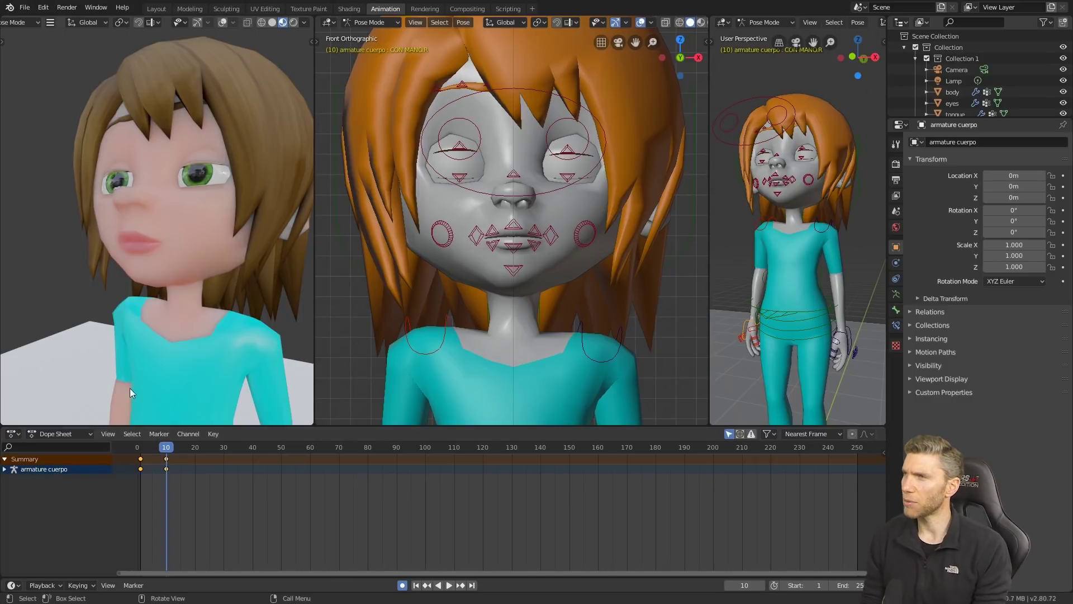
- Close the eyelids on frame 12 and play back the animation to check the blink
{"action": "left_click", "coordinate": [491, 170]}
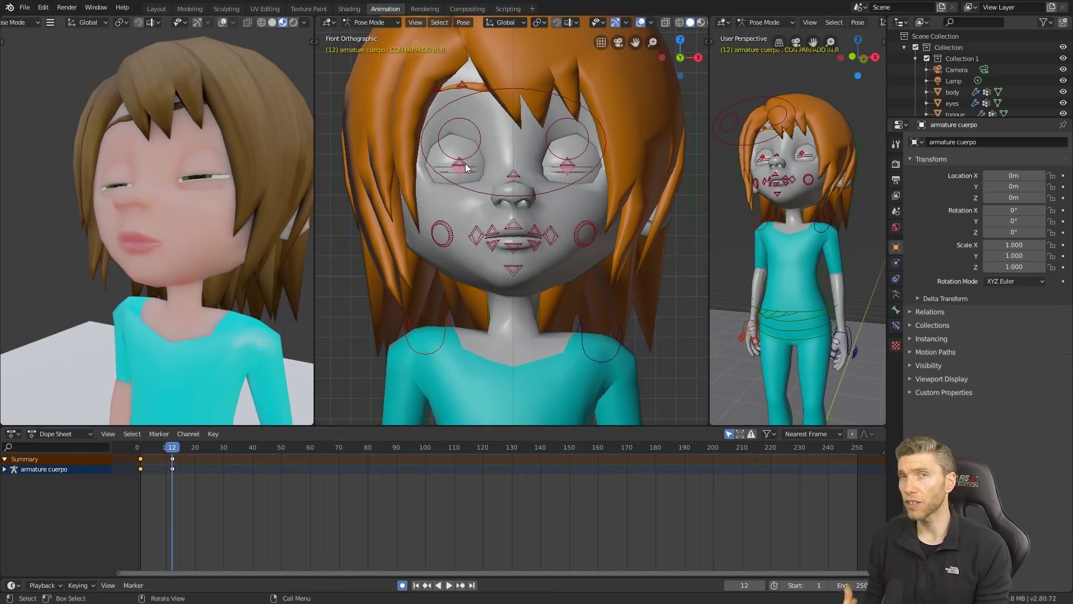
{"action": "key", "text": "space"}
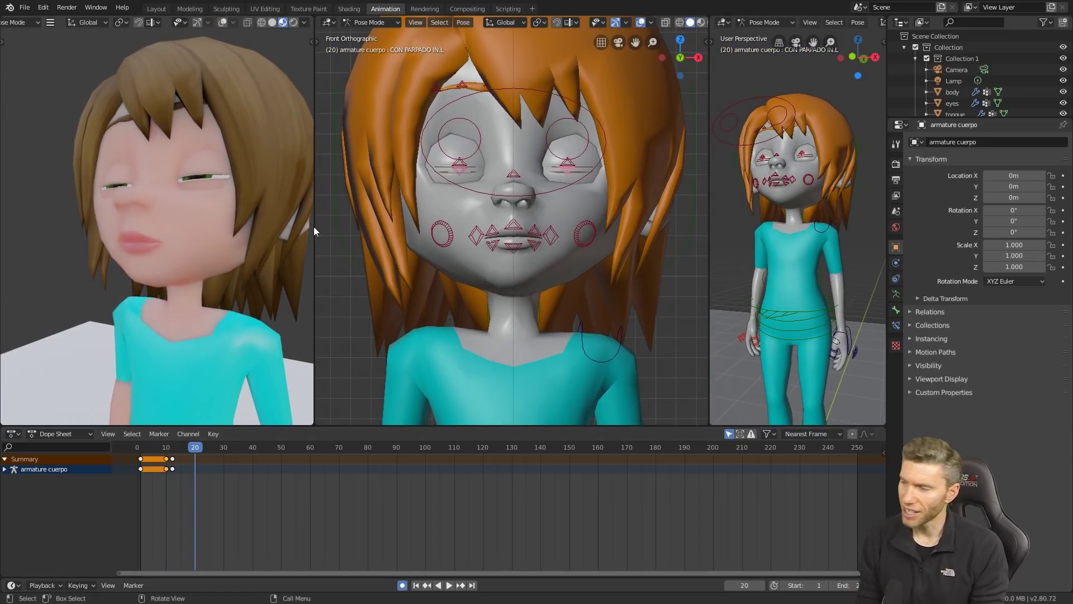
{"action": "left_click", "coordinate": [830, 307]}
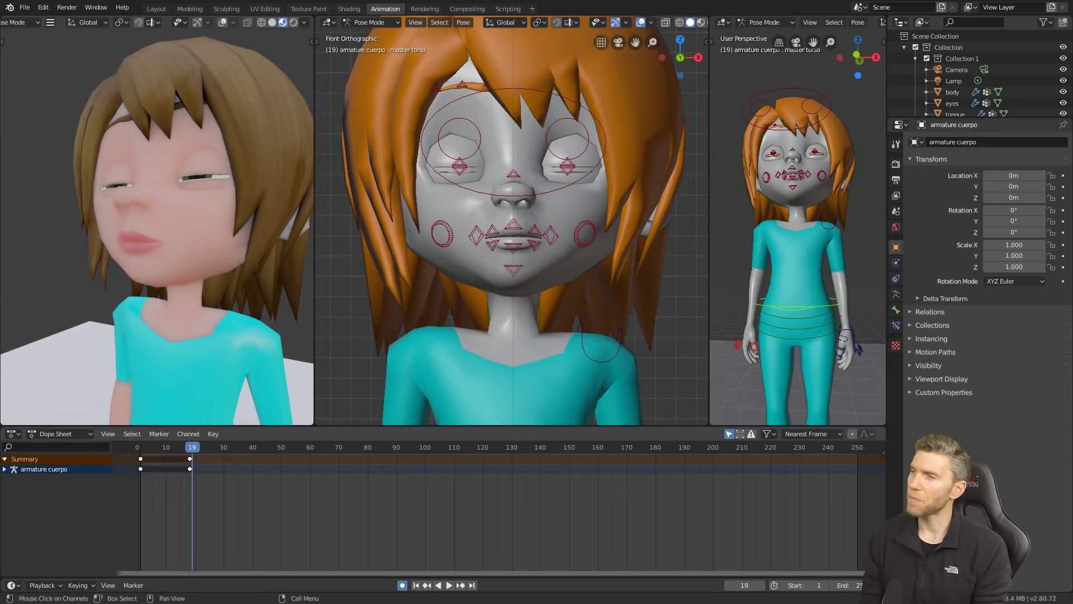
{"action": "key", "text": "space"}
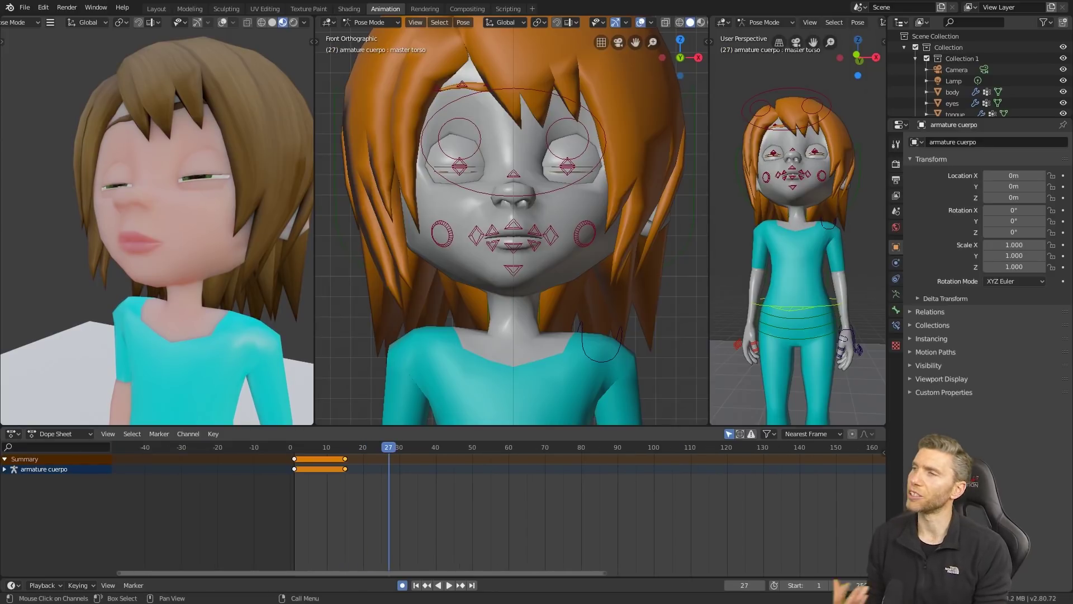
{"action": "key", "text": "space"}
- Rotate the upper body on frame 33 so the head leans forward and down
{"action": "middle_click_drag", "start_coordinate": [855, 320], "coordinate": [746, 320]}
{"action": "key", "text": "r"}
{"action": "left_click", "coordinate": [780, 271]}
- Rotate the shoulder bones on frame 33 to match the forward-leaning pose
{"action": "left_click", "coordinate": [408, 374]}
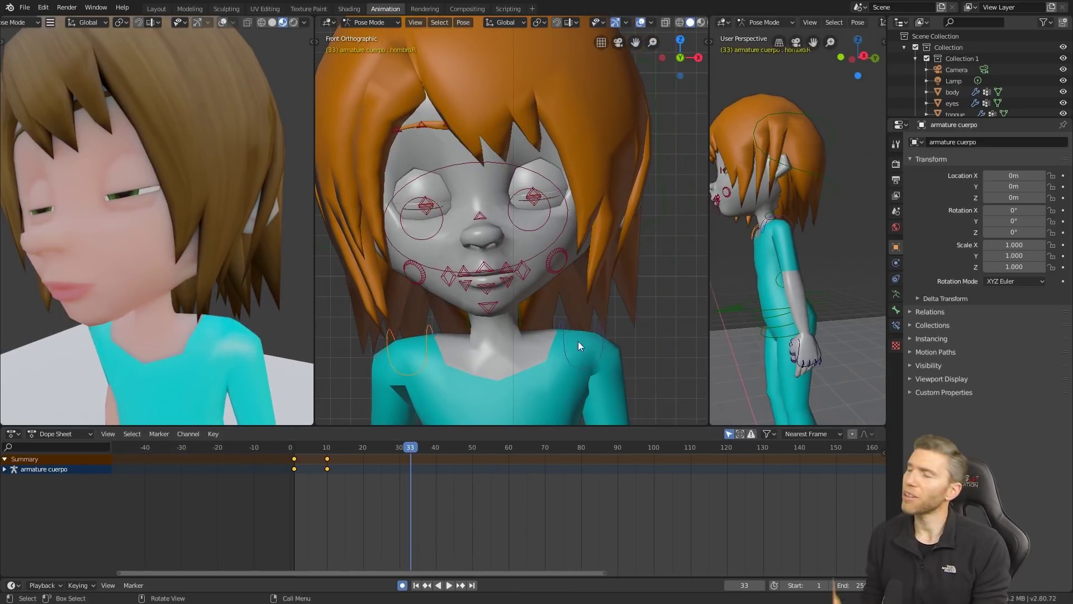
{"action": "left_click", "coordinate": [798, 248]}
{"action": "key", "text": "r"}
{"action": "key", "text": "x"}
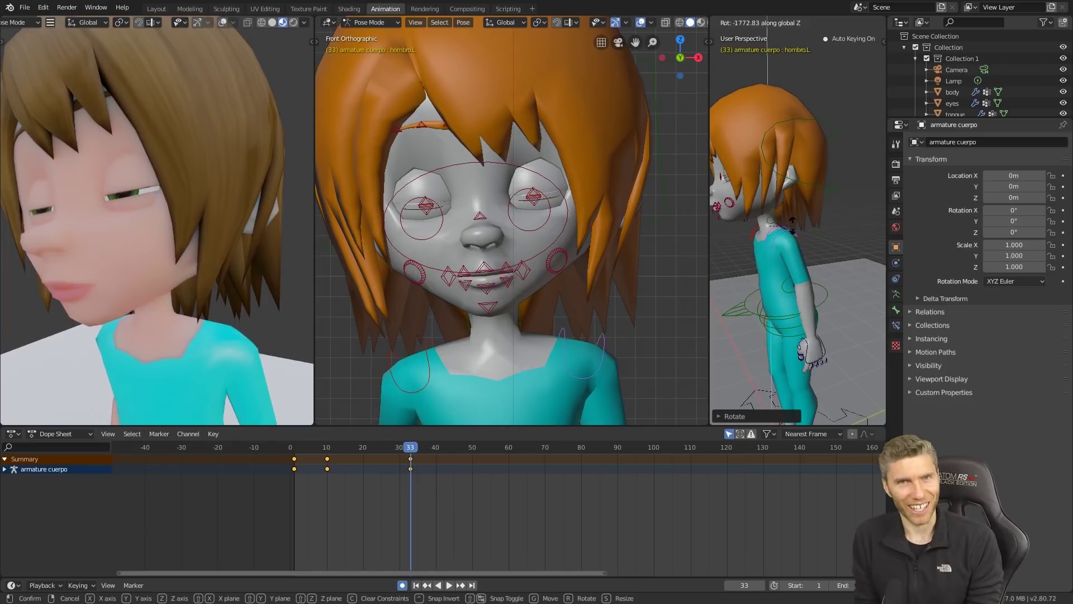
{"action": "left_click", "coordinate": [806, 202]}
- Rotate the neck bone on frame 33 so the head drops and tilts to the side
{"action": "left_click", "coordinate": [527, 319]}
{"action": "key", "text": "r"}
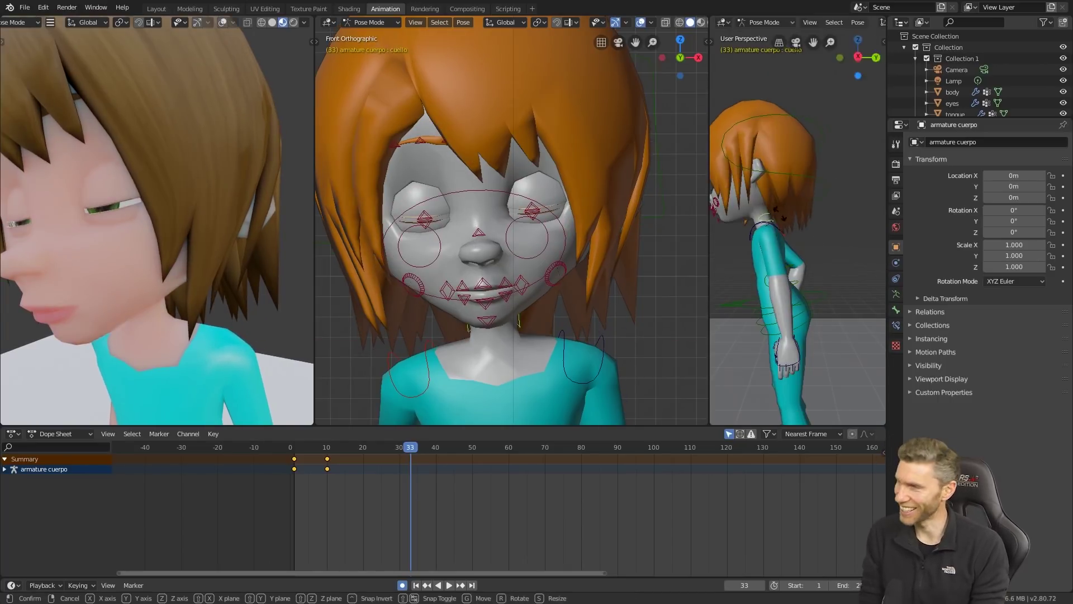
{"action": "left_click", "coordinate": [625, 268]}
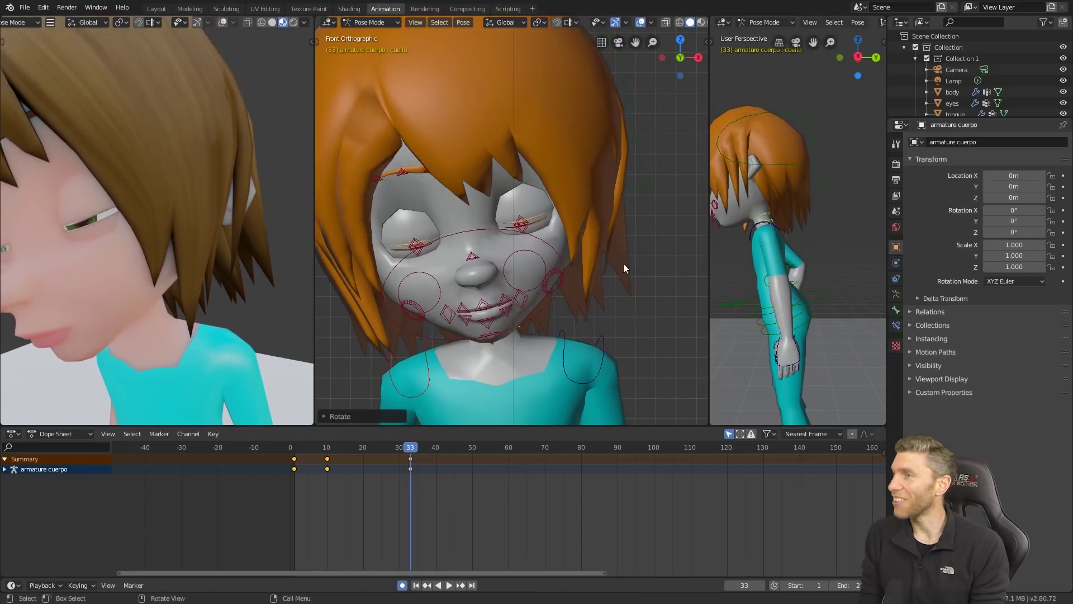
- Check the motion leading up to frame 33 and partly open the eyelids on that frame
{"action": "left_click", "coordinate": [371, 450]}
{"action": "key", "text": "space"}
{"action": "key", "text": "space"}
{"action": "left_click_drag", "start_coordinate": [374, 453], "coordinate": [412, 452]}
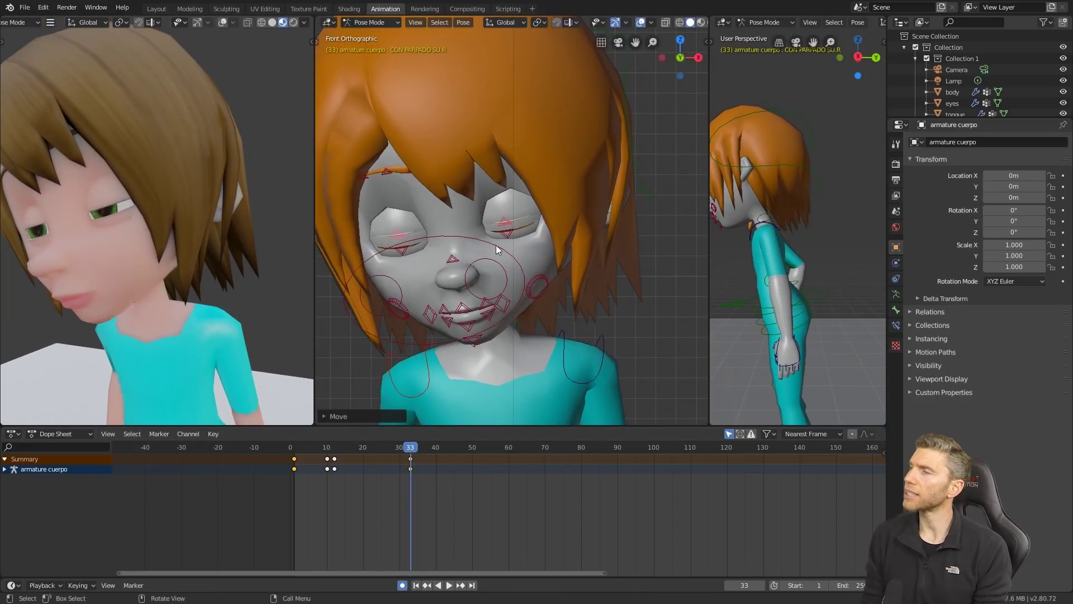
{"action": "left_click", "coordinate": [442, 232]}
- Adjust the neck rotation and the eye target for the pose on frame 42
{"action": "left_click", "coordinate": [328, 469]}
{"action": "key", "text": "space"}
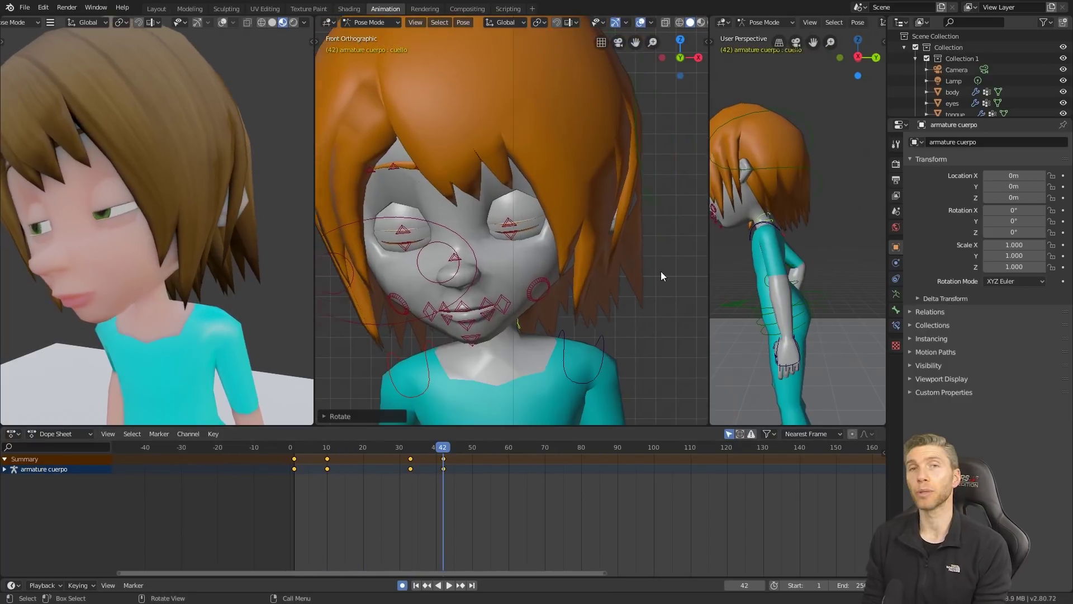
{"action": "left_click", "coordinate": [521, 328]}
{"action": "left_click", "coordinate": [423, 218]}
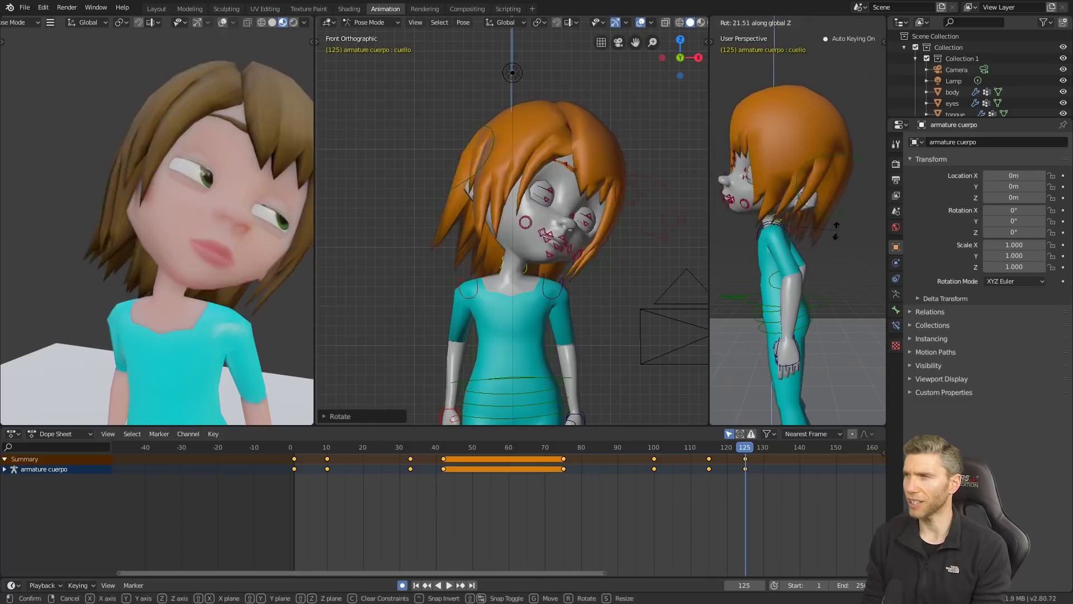
- Turn and tilt the neck on frame 125, and scrub through the animation to check the poses
{"action": "key", "text": "r"}
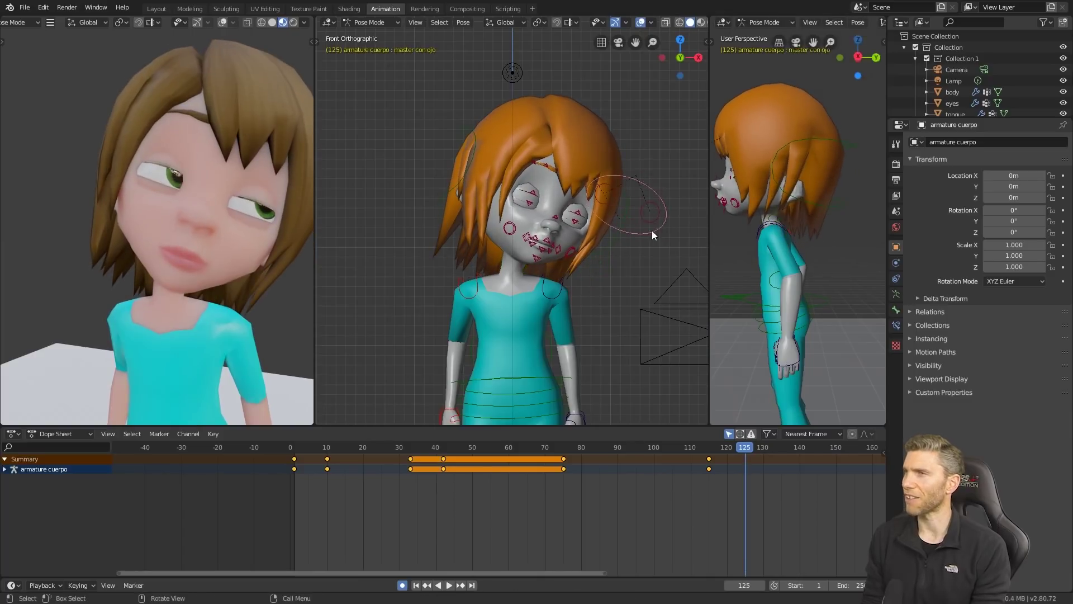
{"action": "key", "text": "ctrl+shift+s"}
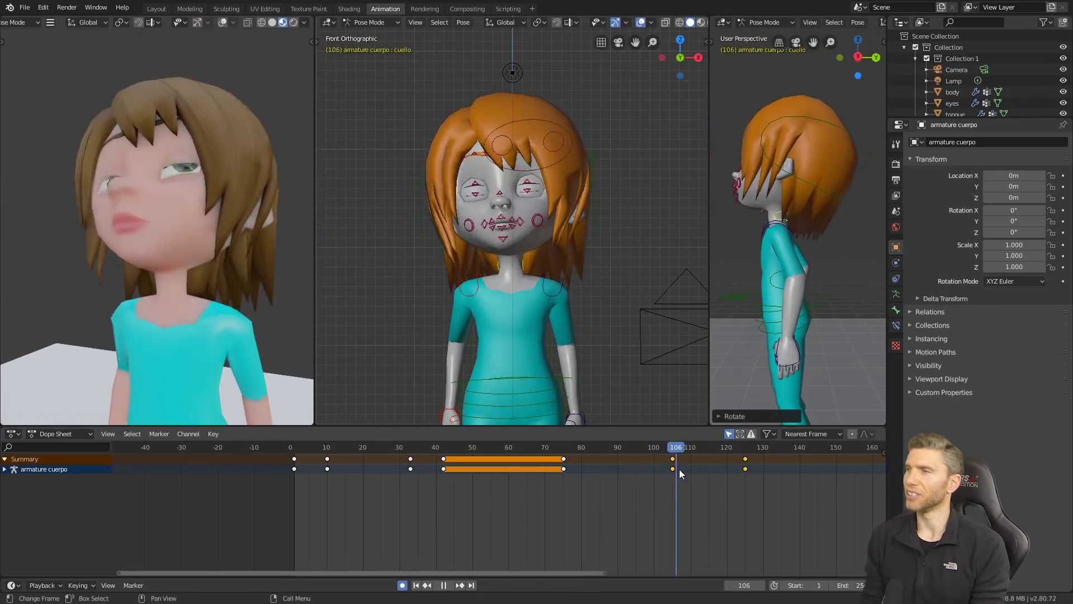
{"action": "left_click_drag", "start_coordinate": [679, 468], "coordinate": [721, 450]}
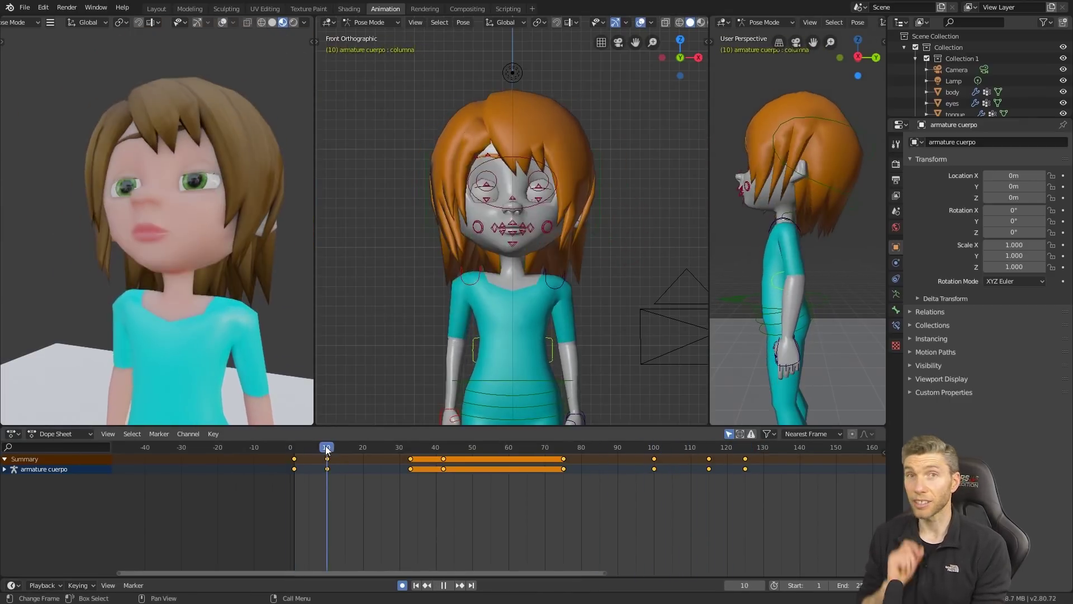
{"action": "mouse_move", "coordinate": [329, 451]}
{"action": "left_mouse_down"}
{"action": "mouse_move", "coordinate": [364, 450]}
{"action": "mouse_move", "coordinate": [329, 451]}
{"action": "left_mouse_up"}
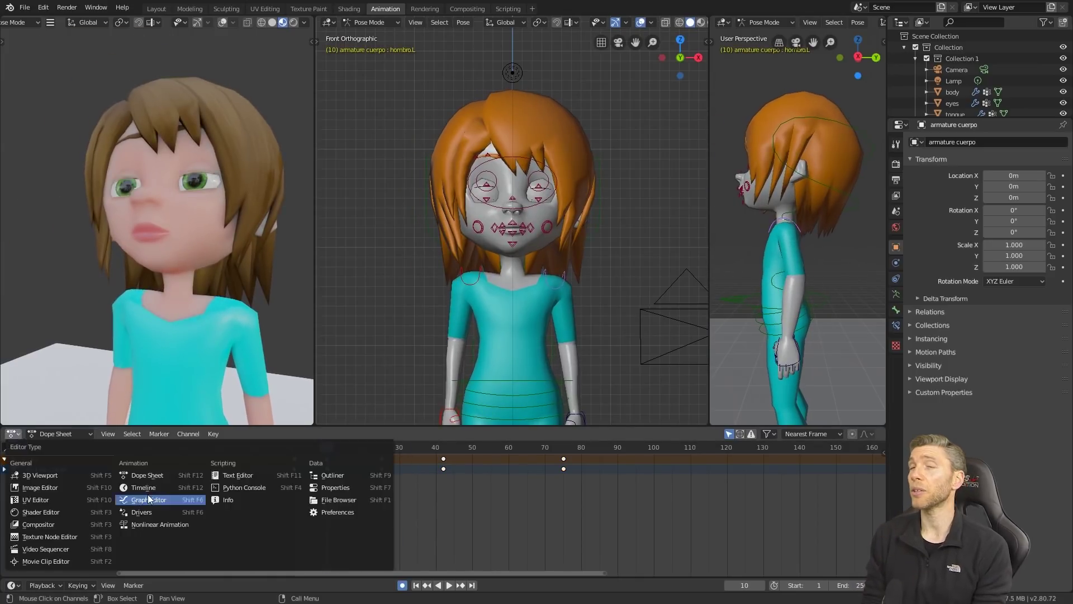
- Show the left shoulder's curves in the Graph Editor, fit them in view and delete its location channels
{"action": "left_click", "coordinate": [246, 498]}
{"action": "left_click", "coordinate": [179, 450]}
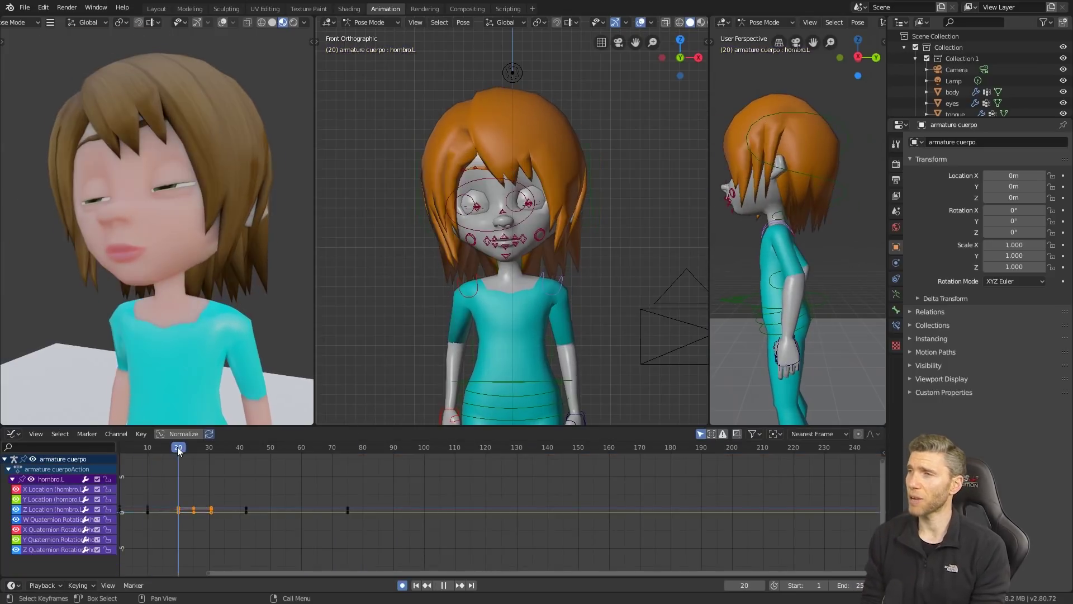
{"action": "key", "text": "Home"}
{"action": "key", "text": "x"}
- Try adjusting the left shoulder's rotation curve keys on frames 10 and 15
{"action": "left_click_drag", "start_coordinate": [373, 447], "coordinate": [350, 447]}
{"action": "left_click_drag", "start_coordinate": [315, 554], "coordinate": [316, 478]}
{"action": "right_click", "coordinate": [315, 478]}
{"action": "left_click_drag", "start_coordinate": [350, 448], "coordinate": [314, 447]}
{"action": "left_click_drag", "start_coordinate": [318, 481], "coordinate": [319, 497]}
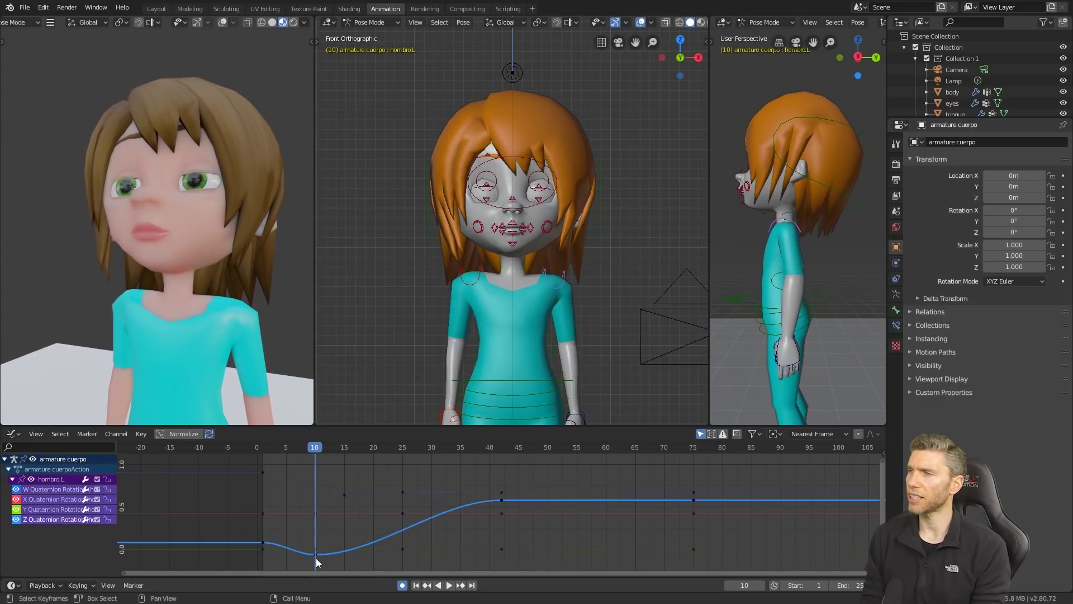
{"action": "left_click", "coordinate": [344, 495]}
- Try rotating the left shoulder twice on frame 11, and undo the recent shoulder edits
{"action": "mouse_move", "coordinate": [315, 448]}
{"action": "left_mouse_down"}
{"action": "mouse_move", "coordinate": [344, 448]}
{"action": "mouse_move", "coordinate": [263, 448]}
{"action": "mouse_move", "coordinate": [321, 447]}
{"action": "left_mouse_up"}
{"action": "key", "text": "r"}
{"action": "left_click", "coordinate": [614, 341]}
{"action": "key", "text": "r"}
{"action": "left_click", "coordinate": [593, 336]}
{"action": "key", "text": "ctrl+z"}
{"action": "key", "text": "ctrl+z"}
{"action": "key", "text": "ctrl+z"}
{"action": "key", "text": "ctrl+z"}
{"action": "key", "text": "ctrl+z"}
{"action": "key", "text": "ctrl+z"}
{"action": "key", "text": "ctrl+z"}
{"action": "key", "text": "ctrl+z"}
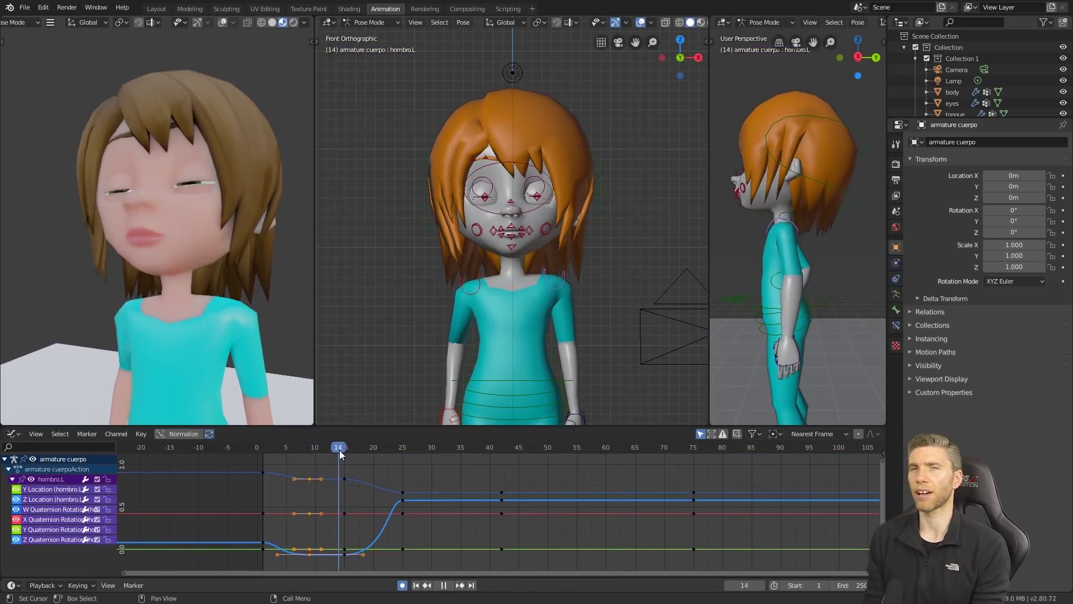
- Play back the shoulder motion and switch the curve editor back to the Dope Sheet
{"action": "key", "text": "space"}
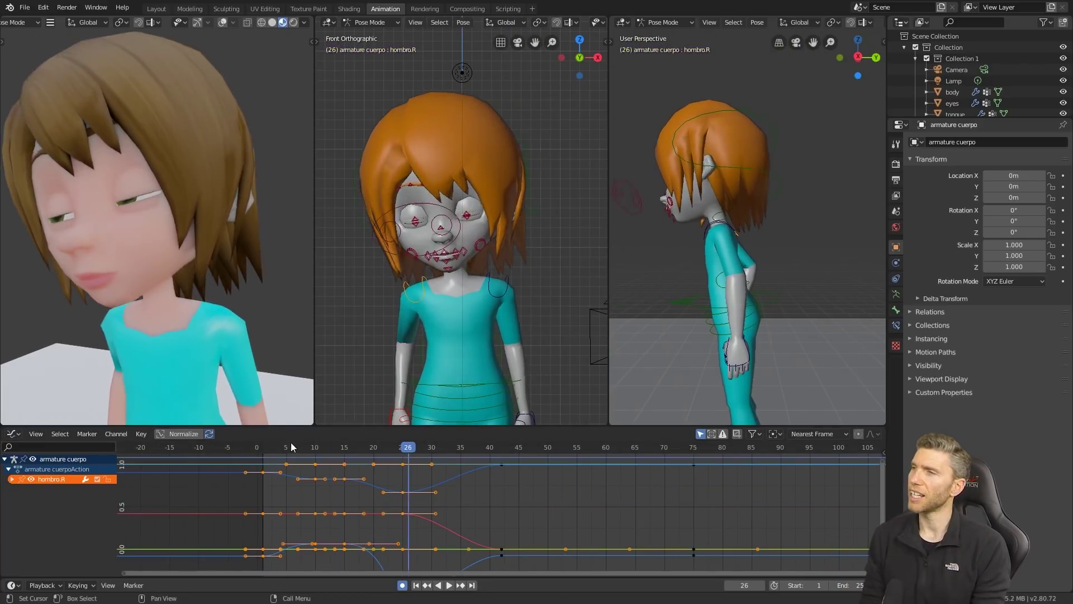
{"action": "left_click", "coordinate": [13, 433]}
{"action": "left_click", "coordinate": [192, 463]}
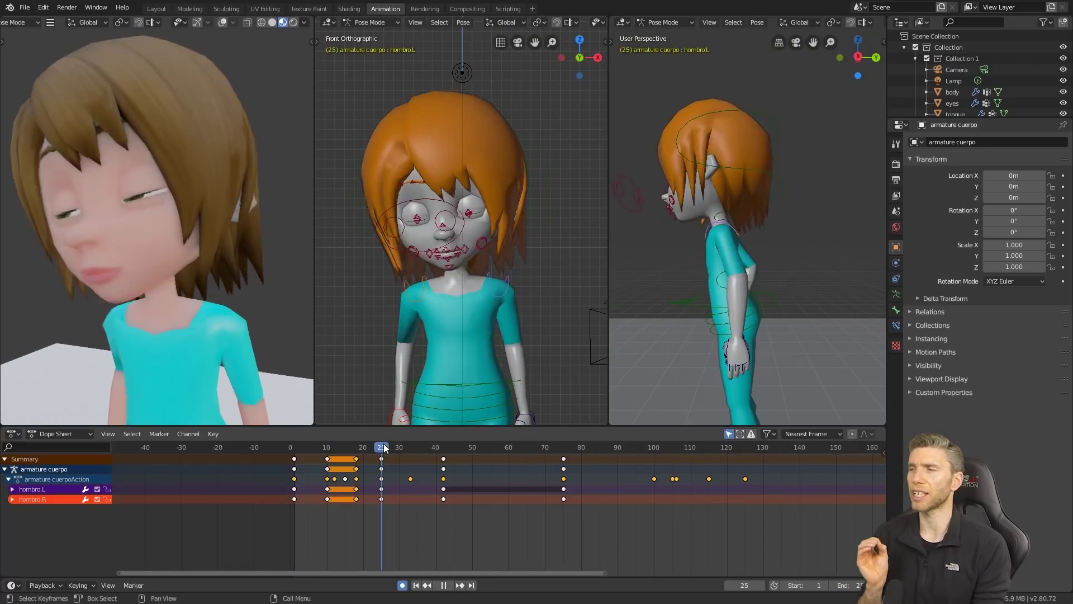
- Retime the pose keyframes between frames 20 and 30, and replay from the start
{"action": "key", "text": "shift+Left"}
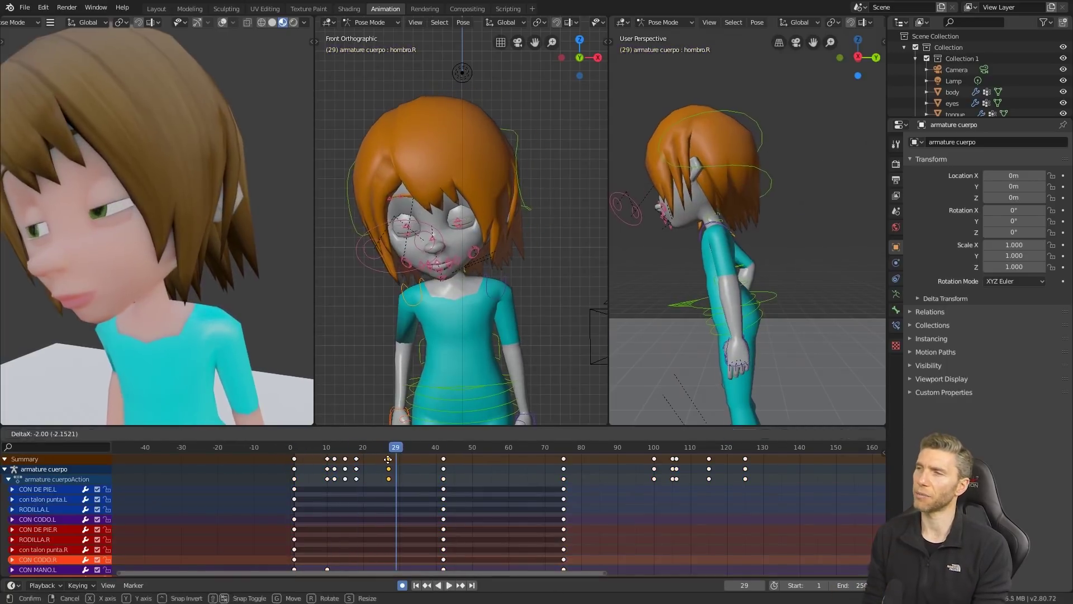
{"action": "left_click_drag", "start_coordinate": [346, 444], "coordinate": [292, 447]}
{"action": "key", "text": "space"}
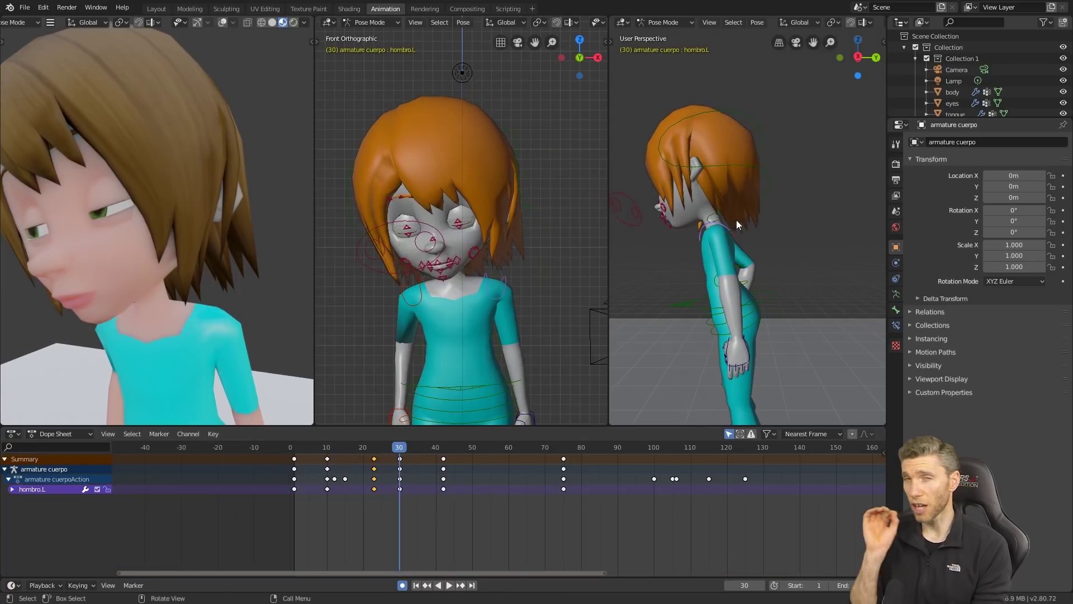
- Review the head drop and rotate the neck and spine slightly on frame 37
{"action": "left_click_drag", "start_coordinate": [340, 451], "coordinate": [390, 450]}
{"action": "key", "text": "space"}
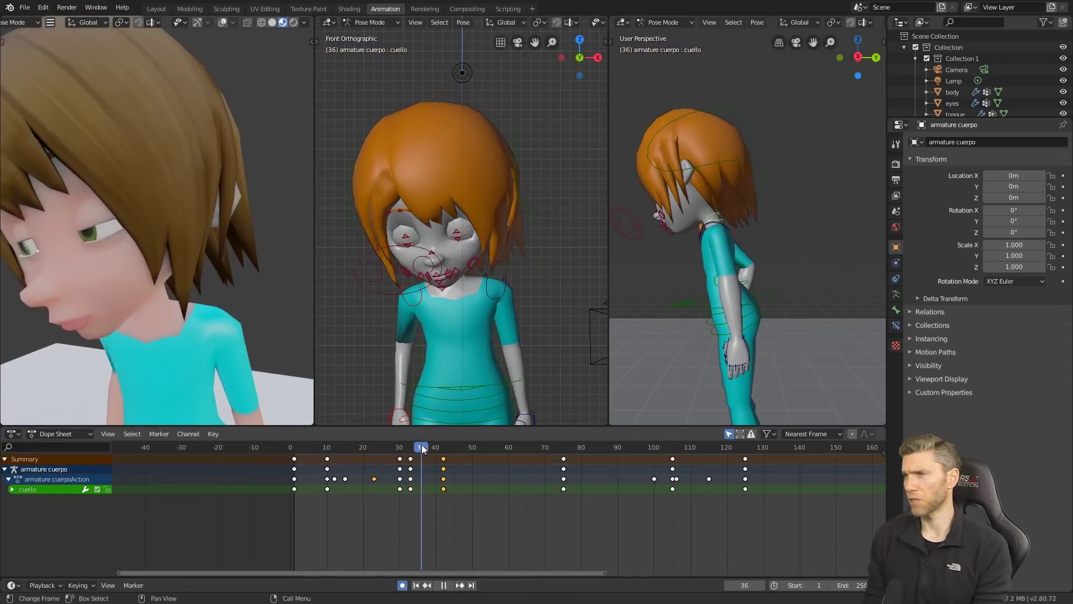
{"action": "key", "text": "space"}
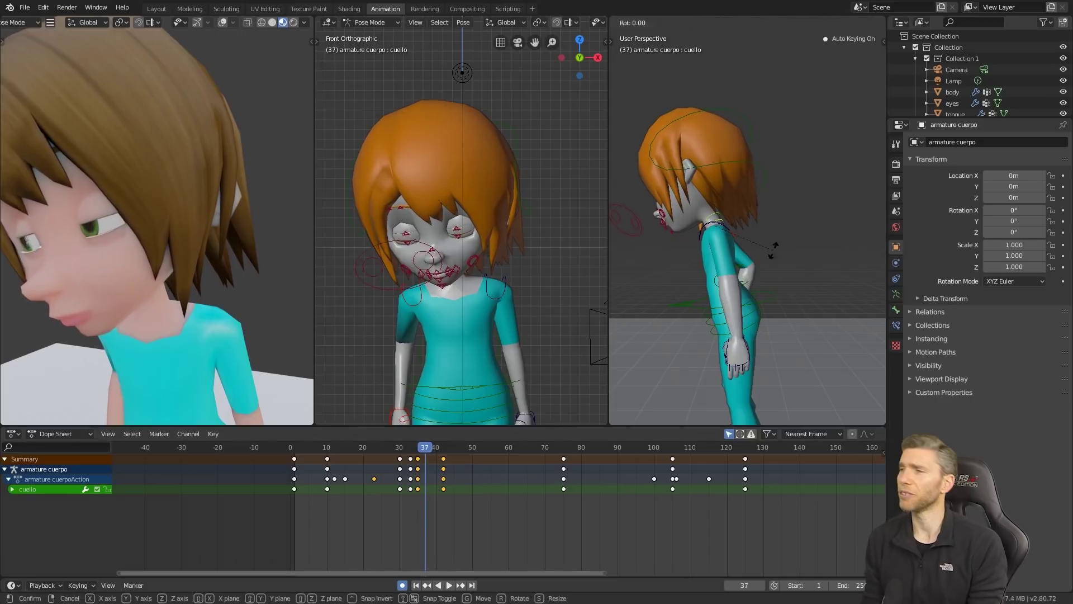
{"action": "left_click", "coordinate": [782, 249]}
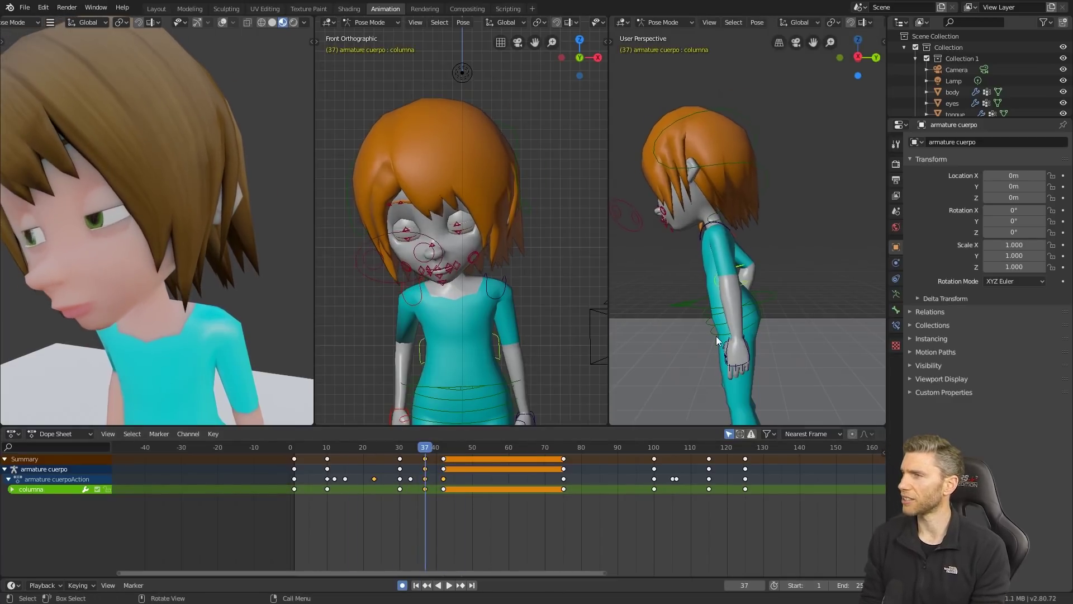
- Show the spine bone's curves in the Graph Editor and delete its unneeded channels
{"action": "left_click", "coordinate": [12, 434]}
{"action": "left_click", "coordinate": [148, 499]}
{"action": "middle_click_drag", "start_coordinate": [291, 519], "coordinate": [492, 520]}
{"action": "left_click", "coordinate": [12, 479]}
{"action": "scroll", "coordinate": [36, 525], "scroll_direction": "down", "scroll_amount": 1}
{"action": "left_click_drag", "start_coordinate": [37, 539], "coordinate": [36, 557]}
{"action": "key", "text": "x"}
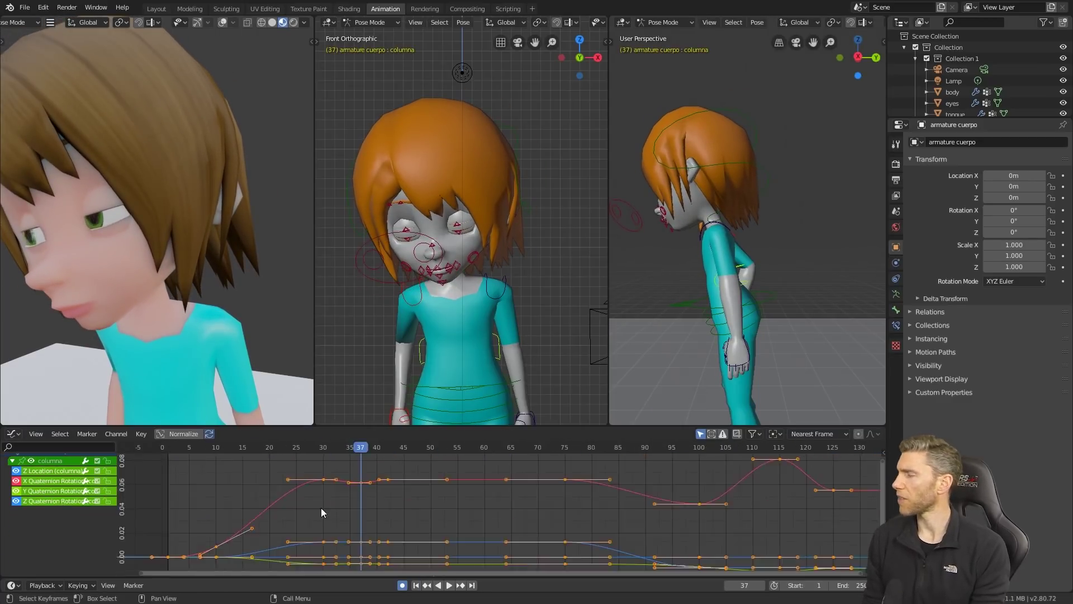
- Examine the spine's X Quaternion rotation curve around frames 37 to 42 and play back the motion
{"action": "scroll", "coordinate": [321, 507], "scroll_direction": "up", "scroll_amount": 6}
{"action": "left_click", "coordinate": [224, 447]}
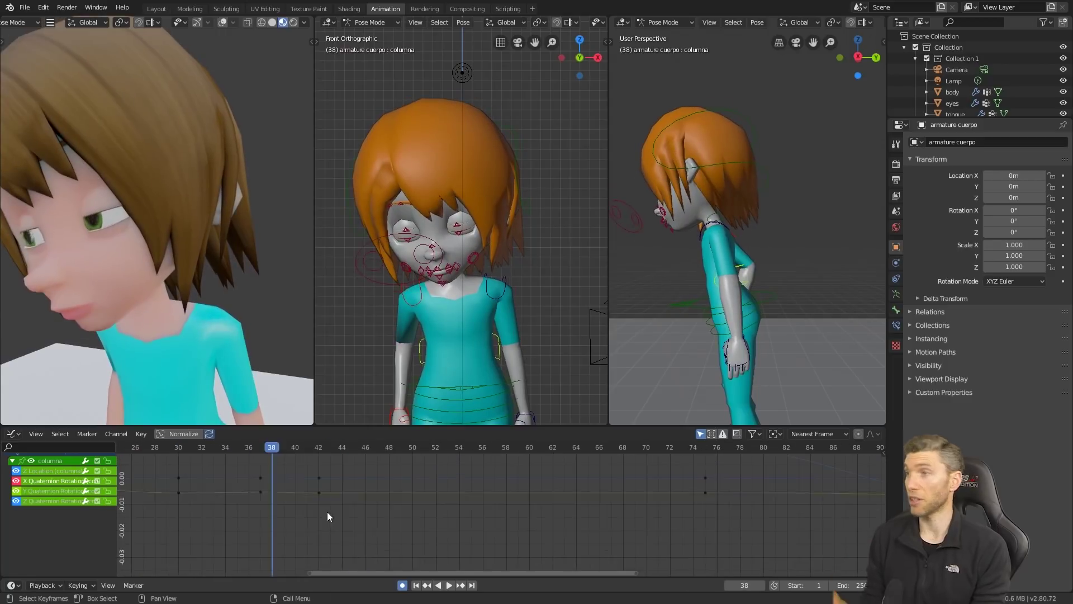
{"action": "left_click", "coordinate": [323, 493]}
{"action": "key", "text": "space"}
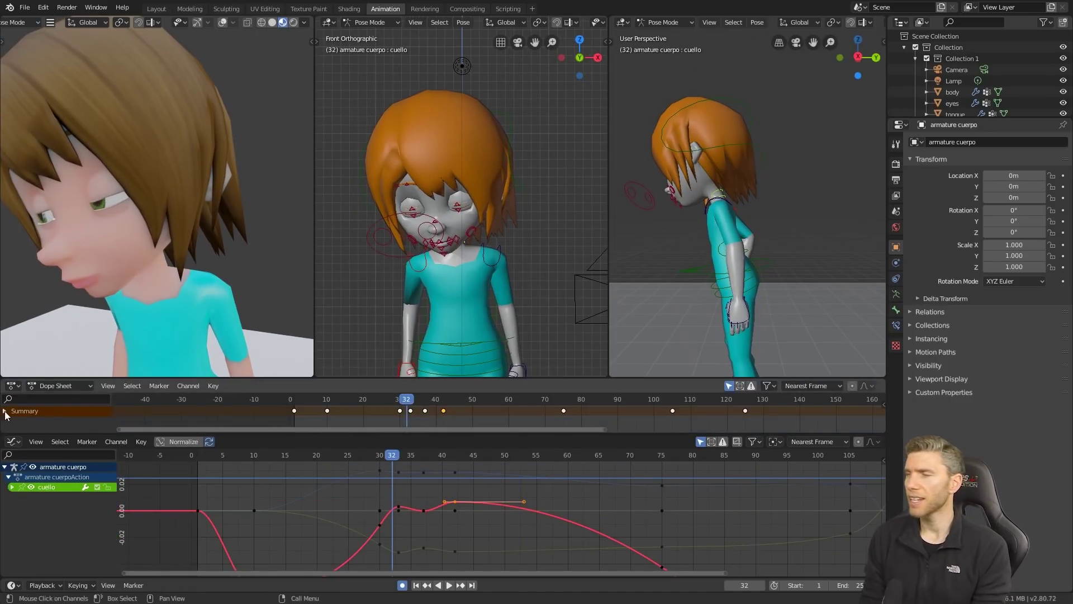
- Expand the Dope Sheet summary and slightly raise the neck's X rotation curve key on frame 38
{"action": "left_click", "coordinate": [5, 411]}
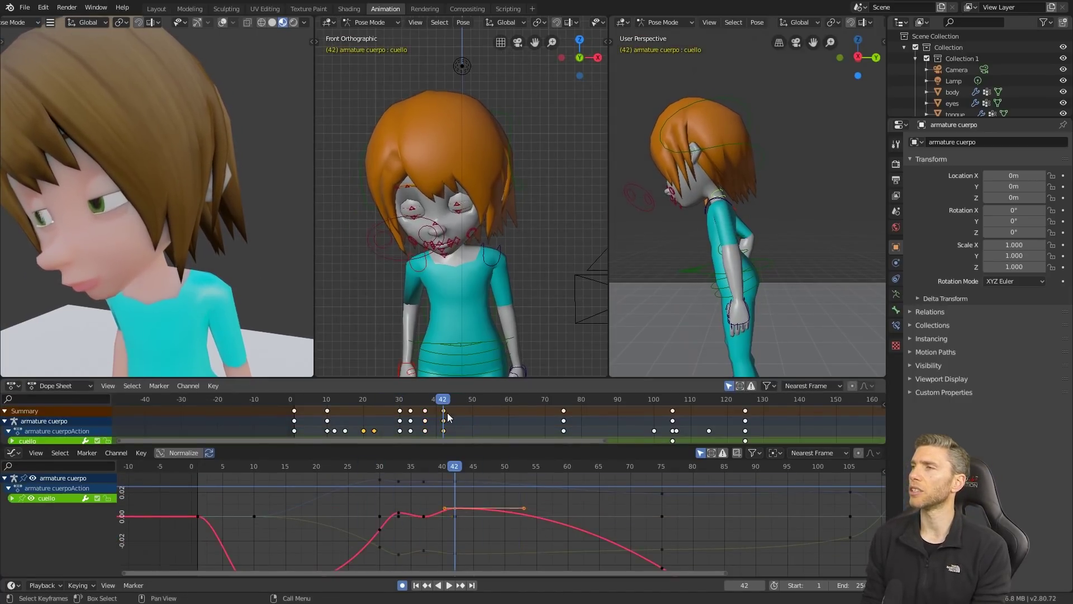
{"action": "left_click_drag", "start_coordinate": [335, 471], "coordinate": [313, 471]}
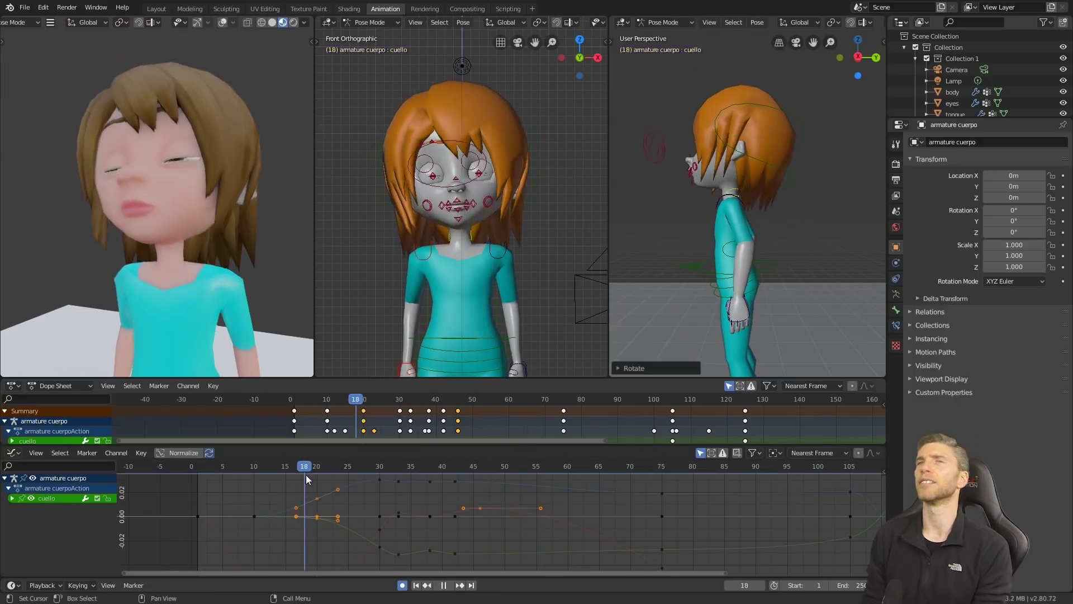
{"action": "left_click_drag", "start_coordinate": [306, 475], "coordinate": [247, 470]}
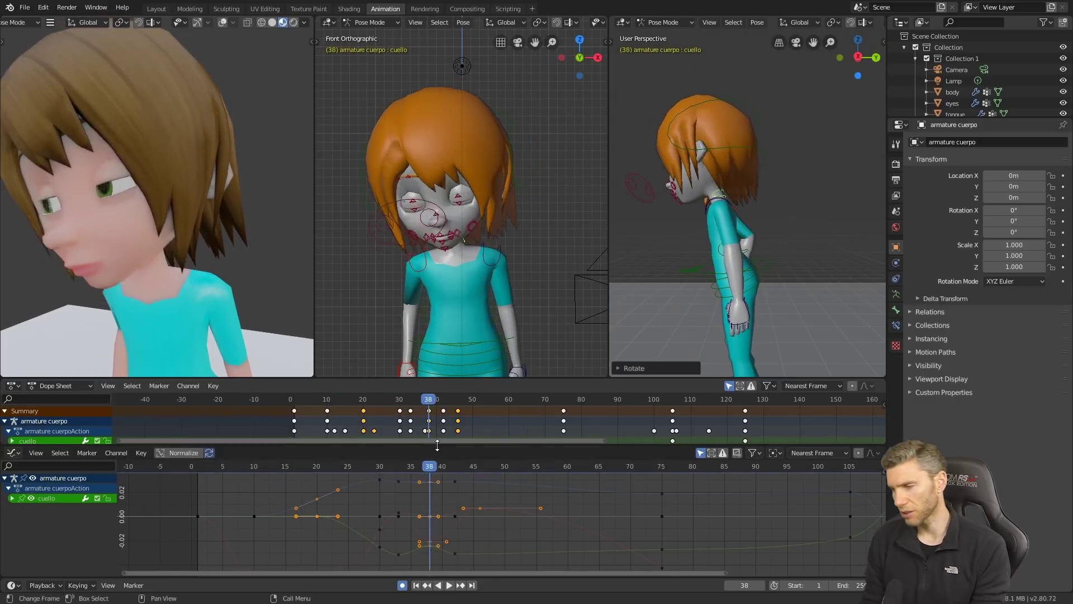
{"action": "left_click_drag", "start_coordinate": [430, 540], "coordinate": [431, 534]}
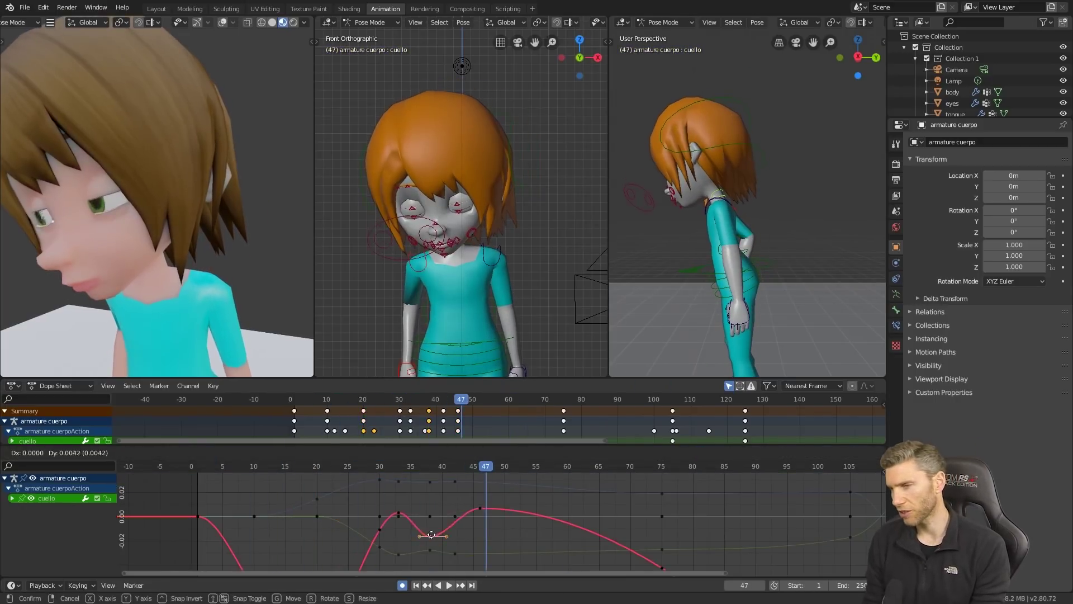
- Rotate the neck on frame 38 to adjust the lowered-head pose and scrub past it
{"action": "key", "text": "r"}
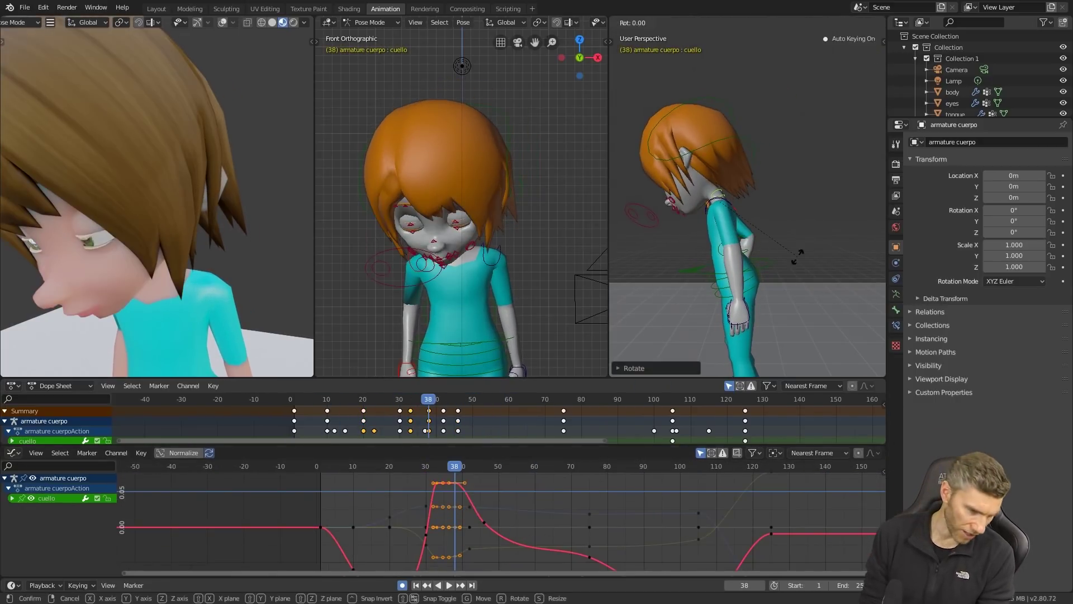
{"action": "left_click", "coordinate": [835, 247]}
{"action": "mouse_move", "coordinate": [470, 466]}
{"action": "left_mouse_down"}
{"action": "mouse_move", "coordinate": [522, 465]}
{"action": "mouse_move", "coordinate": [469, 466]}
{"action": "left_mouse_up"}
- Duplicate the neck's frame-42 keyframe to extend the lowered-head hold toward frame 60, and scrub through it
{"action": "left_click", "coordinate": [444, 410]}
{"action": "key", "text": "space"}
{"action": "key", "text": "shift+d"}
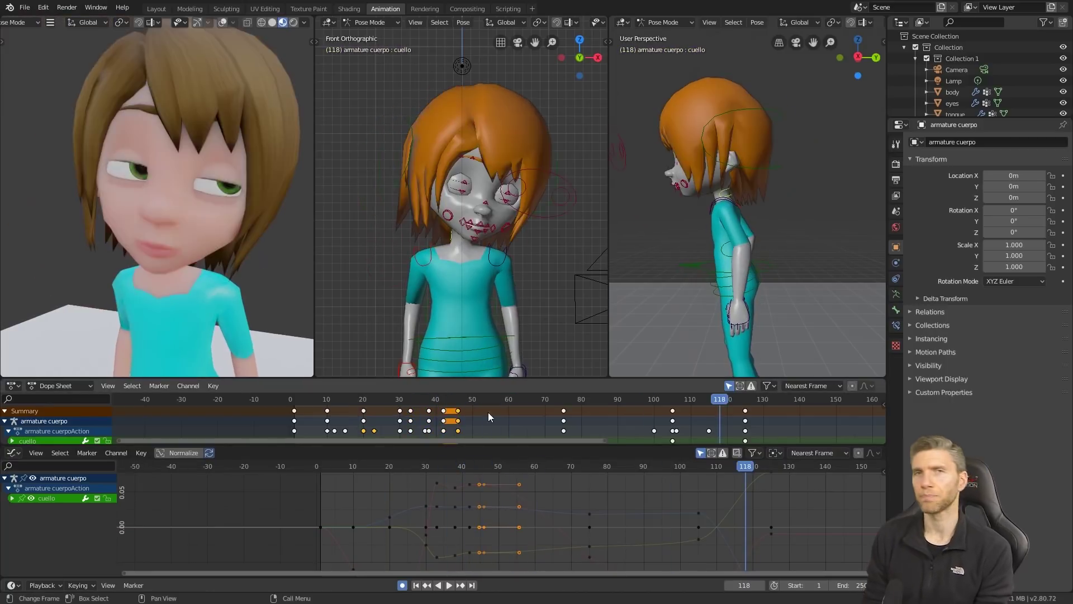
{"action": "left_click", "coordinate": [526, 416]}
{"action": "left_click", "coordinate": [531, 402]}
{"action": "left_click_drag", "start_coordinate": [530, 402], "coordinate": [483, 402]}
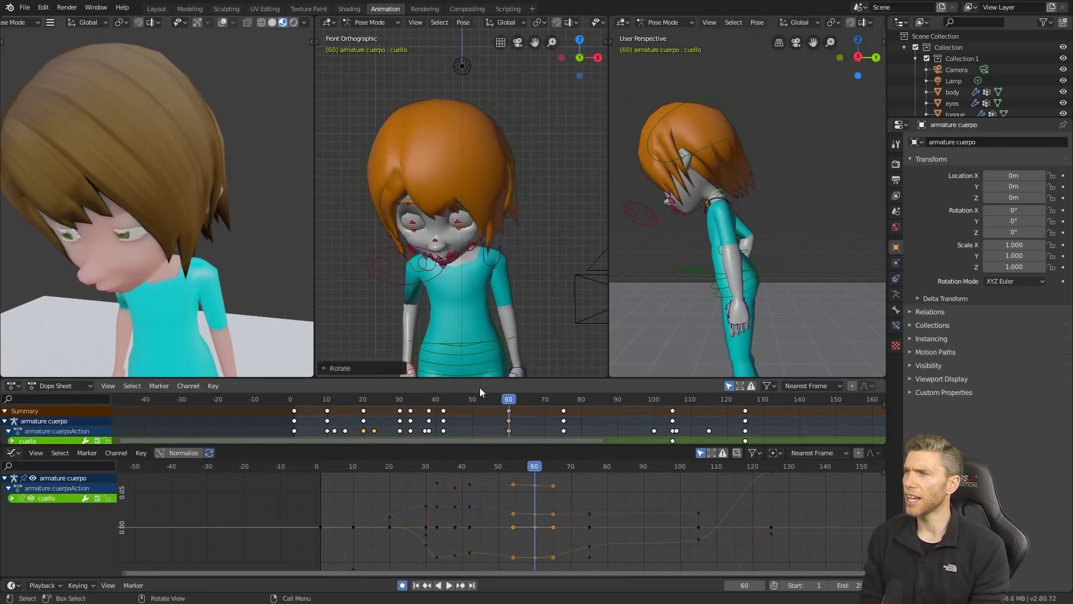
- Try a small rotation of the raised-head pose on frame 100
{"action": "left_click_drag", "start_coordinate": [480, 400], "coordinate": [654, 400]}
{"action": "key", "text": "r"}
{"action": "left_click", "coordinate": [559, 251]}
{"action": "left_click", "coordinate": [525, 193]}
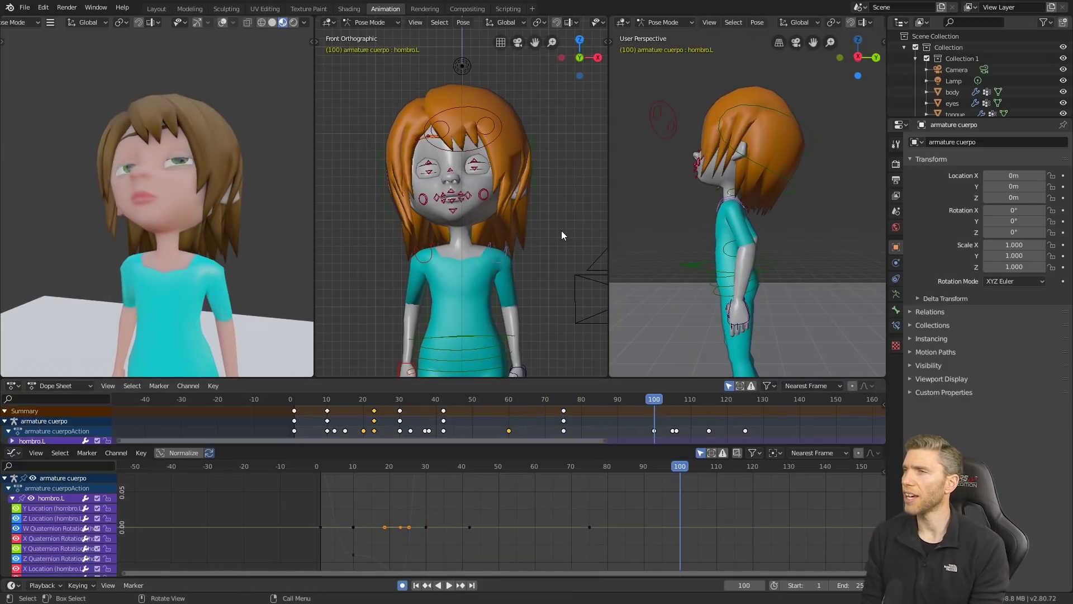
{"action": "right_click", "coordinate": [561, 230]}
- Rotate the spine about 6.5° backward on frame 91 and clear the keyframes around frames 100 to 105
{"action": "left_click_drag", "start_coordinate": [563, 400], "coordinate": [621, 400]}
{"action": "left_click", "coordinate": [731, 193]}
{"action": "key", "text": "r"}
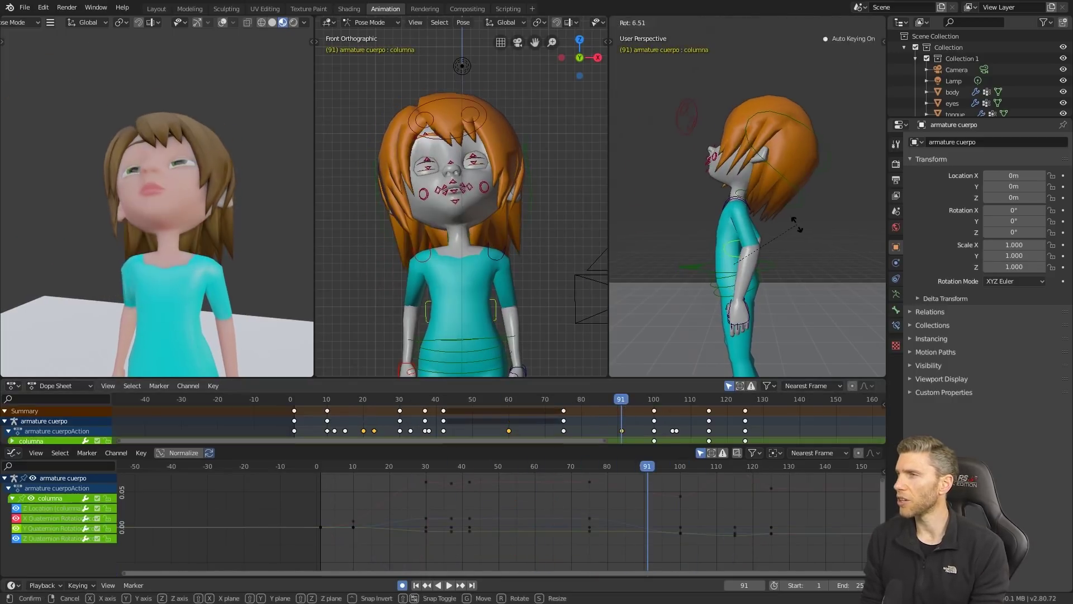
{"action": "left_click", "coordinate": [793, 223]}
{"action": "left_click", "coordinate": [654, 401]}
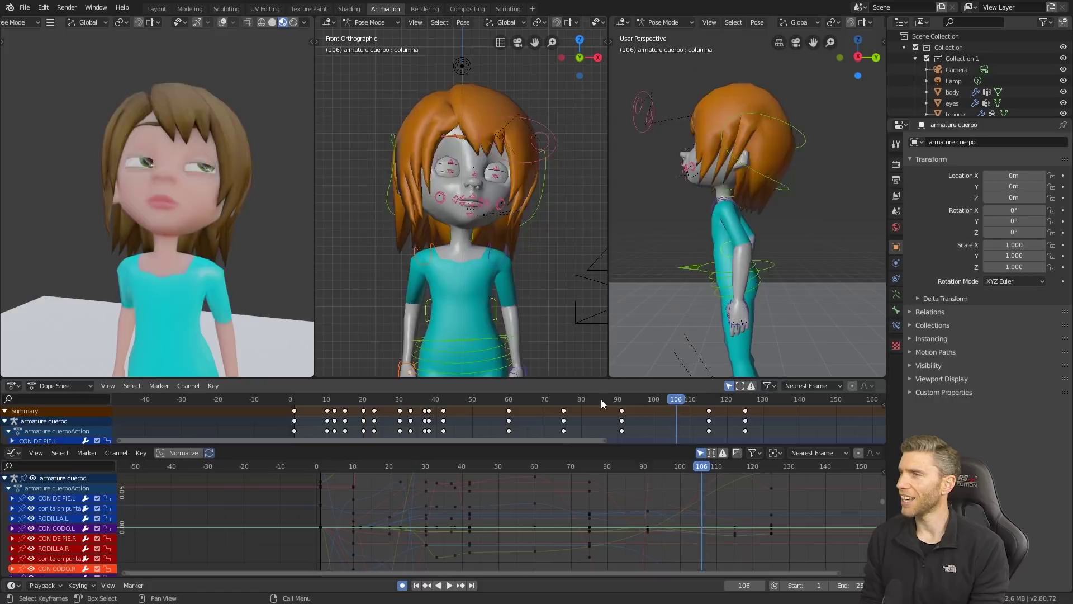
- Play back the head lift and stretch the neck's curve handles on frame 91 along the time axis
{"action": "key", "text": "space"}
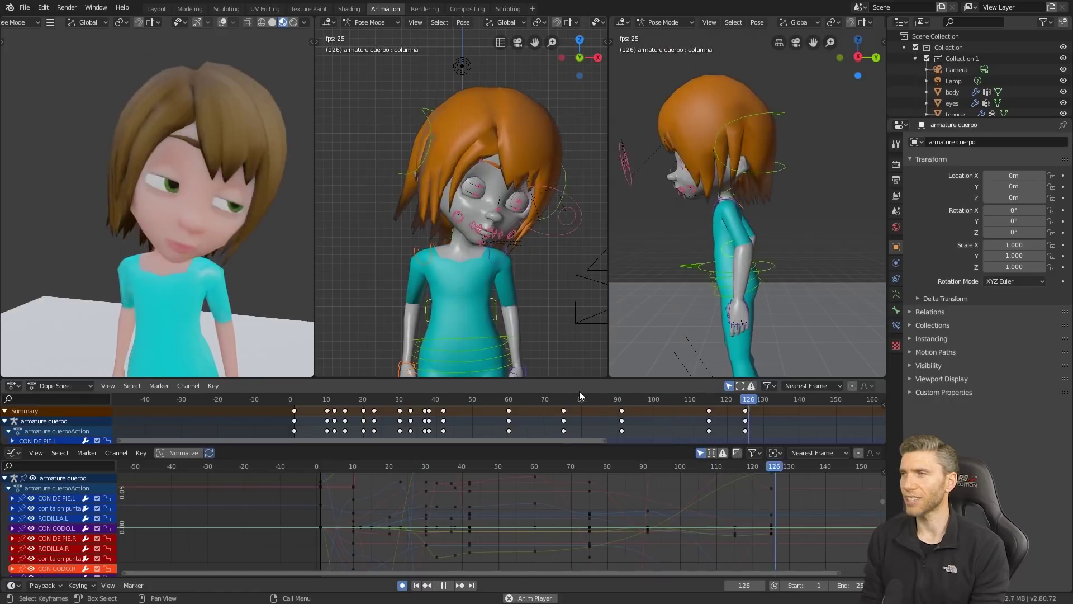
{"action": "key", "text": "space"}
{"action": "left_click_drag", "start_coordinate": [580, 399], "coordinate": [621, 408]}
{"action": "key", "text": "s"}
{"action": "key", "text": "x"}
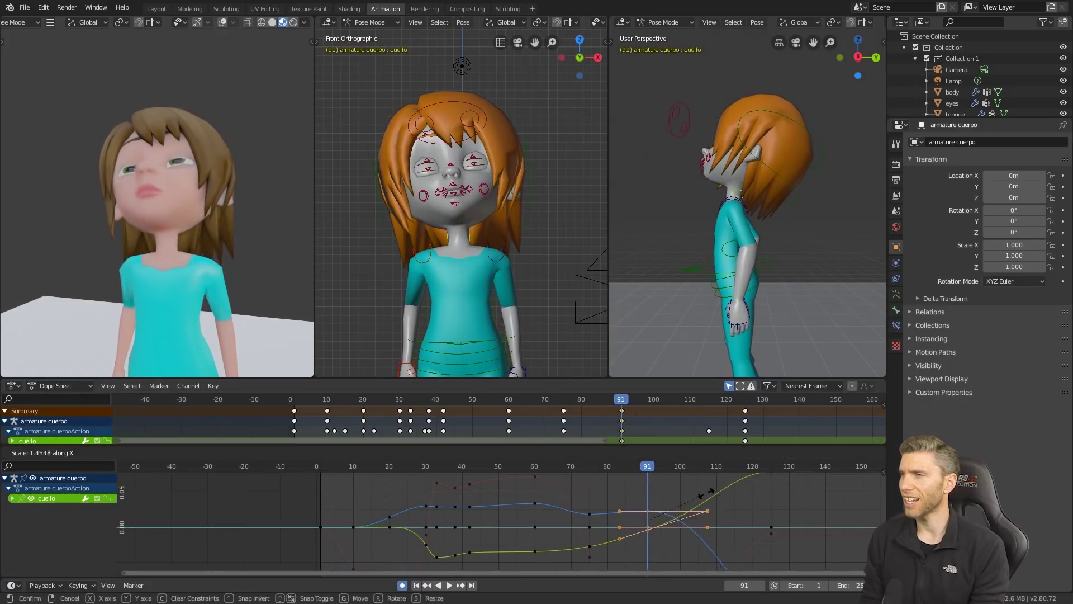
{"action": "left_click", "coordinate": [718, 487]}
{"action": "left_click_drag", "start_coordinate": [721, 467], "coordinate": [763, 484]}
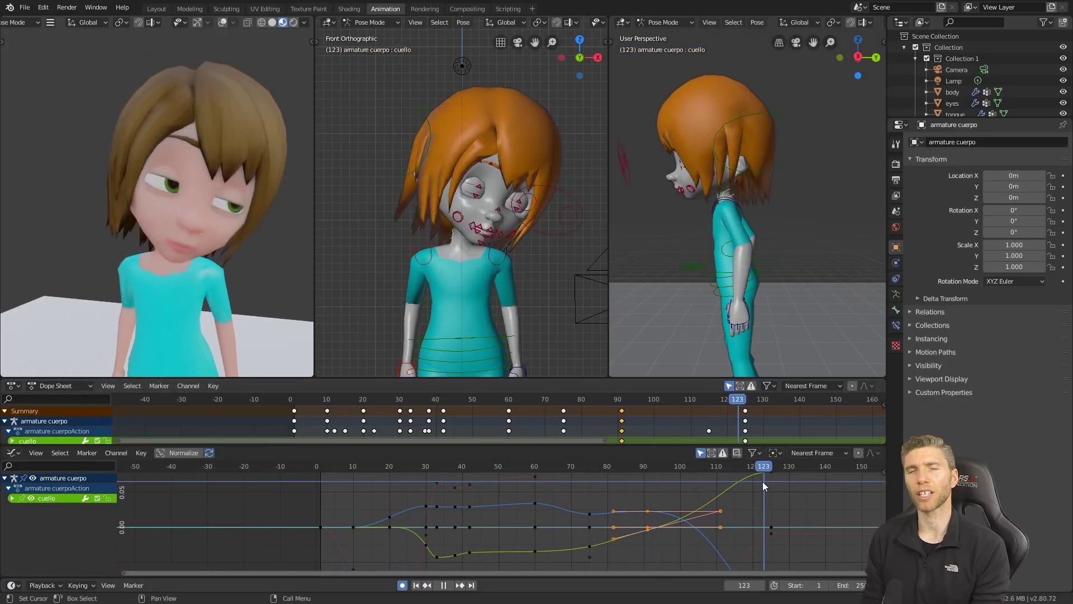
- Move and rotate the master torso on frame 91 to refine the backward-leaning pose
{"action": "left_click_drag", "start_coordinate": [671, 402], "coordinate": [709, 412]}
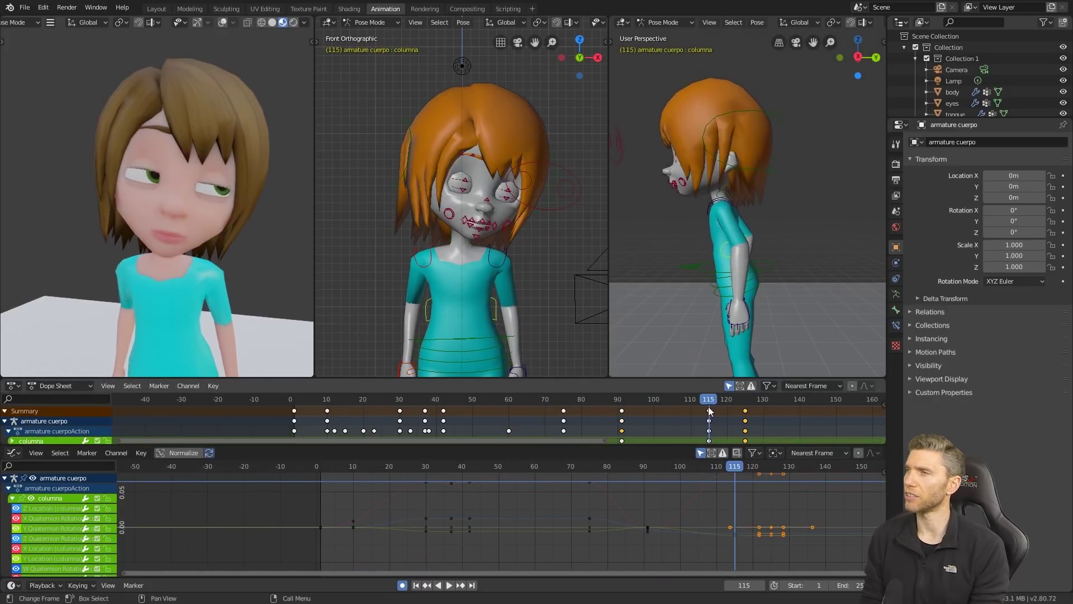
{"action": "scroll", "coordinate": [762, 235], "scroll_direction": "down", "scroll_amount": 3}
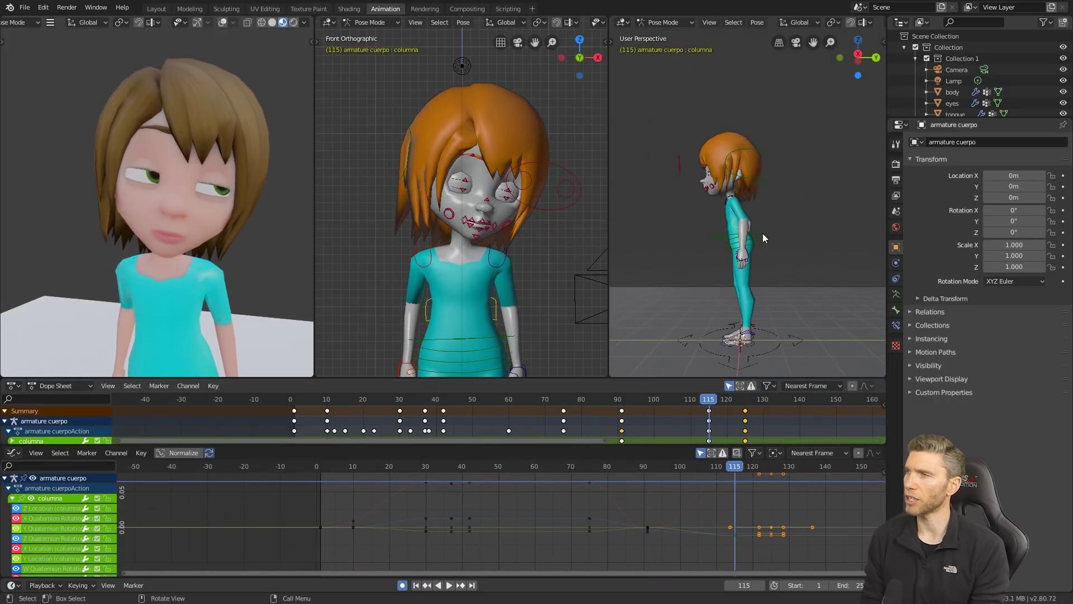
{"action": "left_click_drag", "start_coordinate": [436, 404], "coordinate": [622, 401]}
{"action": "left_click", "coordinate": [761, 235]}
{"action": "key", "text": "g"}
{"action": "left_click", "coordinate": [781, 237]}
{"action": "key", "text": "g"}
{"action": "left_click", "coordinate": [777, 261]}
{"action": "key", "text": "g"}
{"action": "left_click", "coordinate": [776, 261]}
{"action": "key", "text": "r"}
{"action": "left_click", "coordinate": [776, 261]}
{"action": "key", "text": "r"}
{"action": "left_click", "coordinate": [776, 261]}
- Rotate the spine on frame 122 so the upper body bends forward, and check the pose from an angle
{"action": "left_click_drag", "start_coordinate": [553, 403], "coordinate": [734, 402]}
{"action": "key", "text": "r"}
{"action": "left_click", "coordinate": [807, 284]}
{"action": "left_click", "coordinate": [745, 223]}
{"action": "key", "text": "r"}
{"action": "left_click", "coordinate": [796, 269]}
{"action": "middle_click_drag", "start_coordinate": [559, 297], "coordinate": [519, 273]}
{"action": "scroll", "coordinate": [519, 275], "scroll_direction": "down", "scroll_amount": 3}
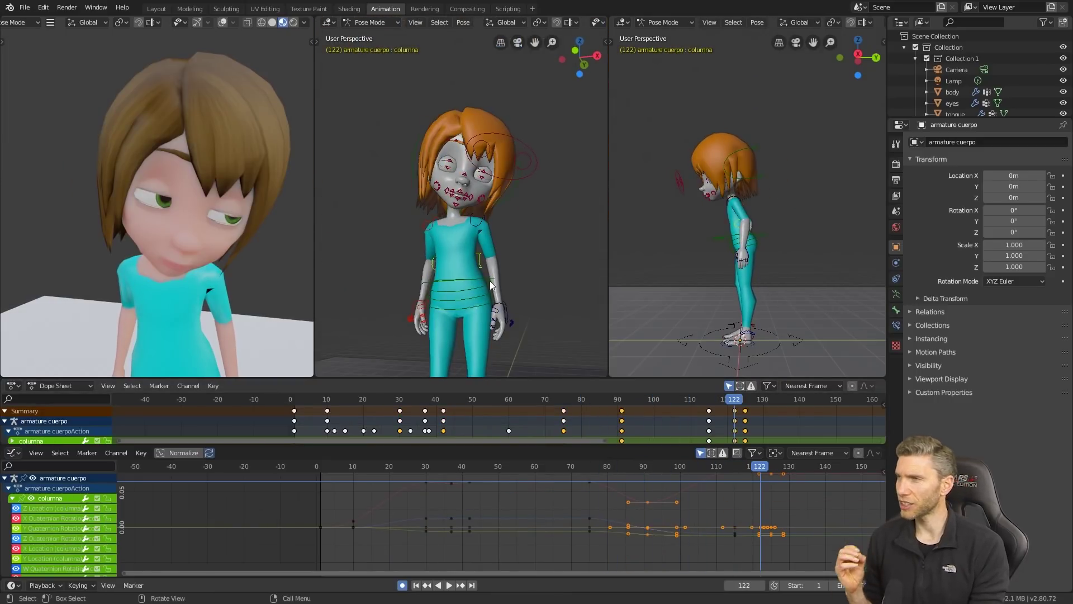
- Rotate the neck on frame 91 and scrub through the head motion from frame 75 to 116
{"action": "left_click_drag", "start_coordinate": [479, 465], "coordinate": [647, 469]}
{"action": "scroll", "coordinate": [764, 199], "scroll_direction": "up", "scroll_amount": 7}
{"action": "left_click", "coordinate": [764, 199]}
{"action": "middle_click_drag", "start_coordinate": [696, 240], "coordinate": [756, 240]}
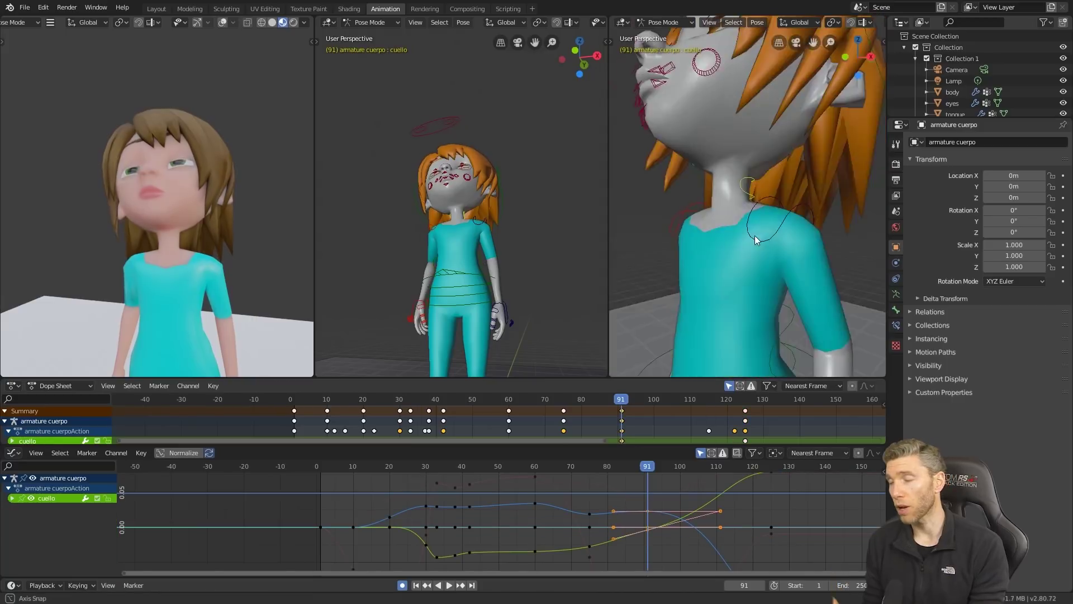
{"action": "left_click", "coordinate": [756, 241]}
{"action": "key", "text": "r"}
{"action": "left_click", "coordinate": [565, 399]}
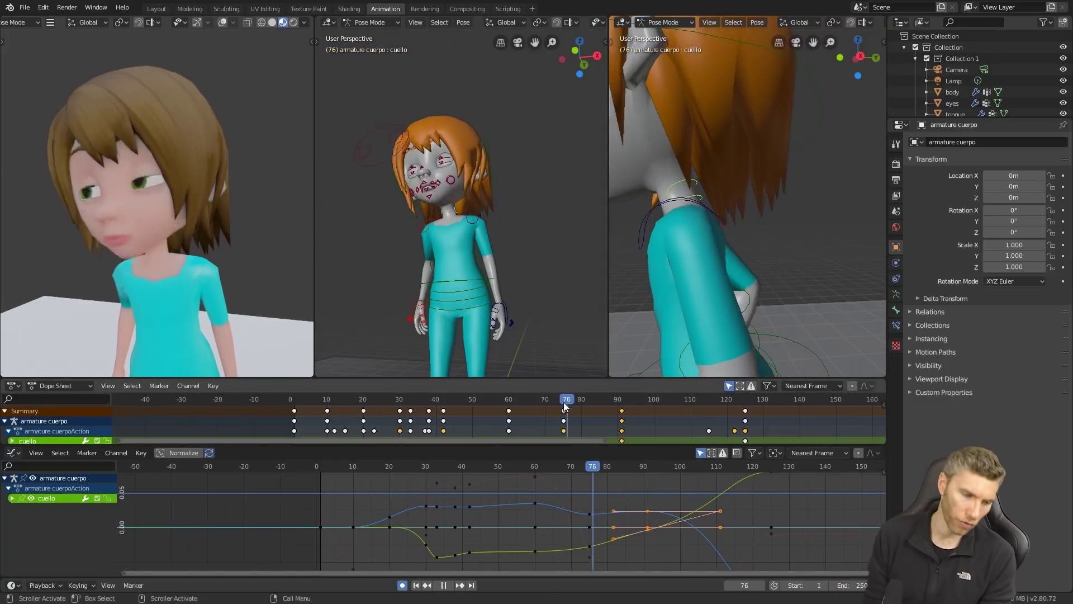
{"action": "left_click_drag", "start_coordinate": [565, 405], "coordinate": [716, 404]}
- Try to copy the keyframes and check the keys of the head and master torso controls
{"action": "left_click", "coordinate": [769, 429]}
{"action": "key", "text": "ctrl+c"}
{"action": "left_click", "coordinate": [765, 124]}
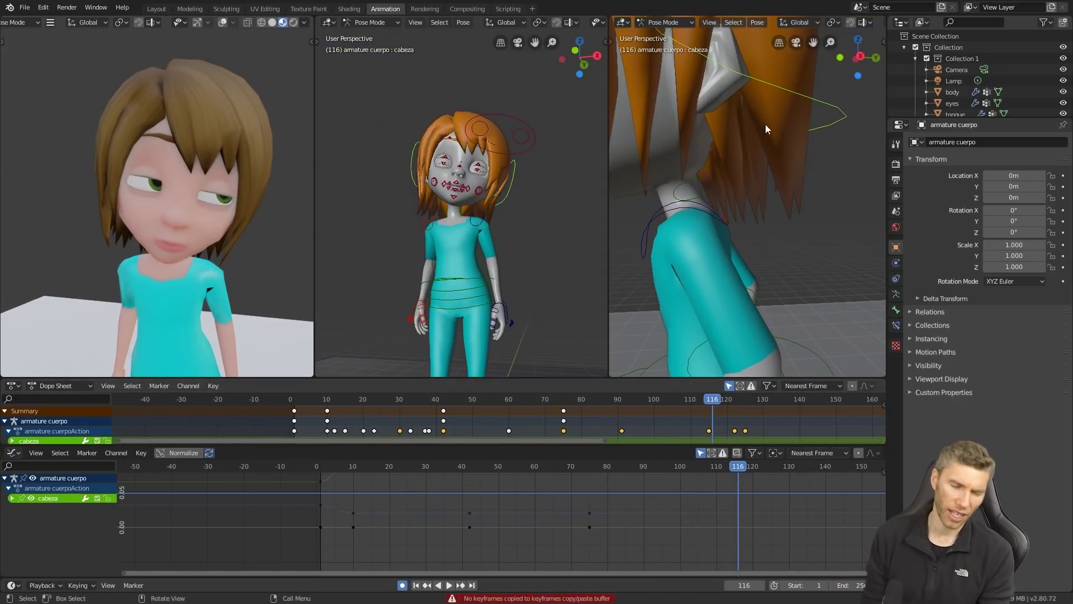
{"action": "left_click", "coordinate": [696, 211], "text": "shift"}
{"action": "key", "text": "h"}
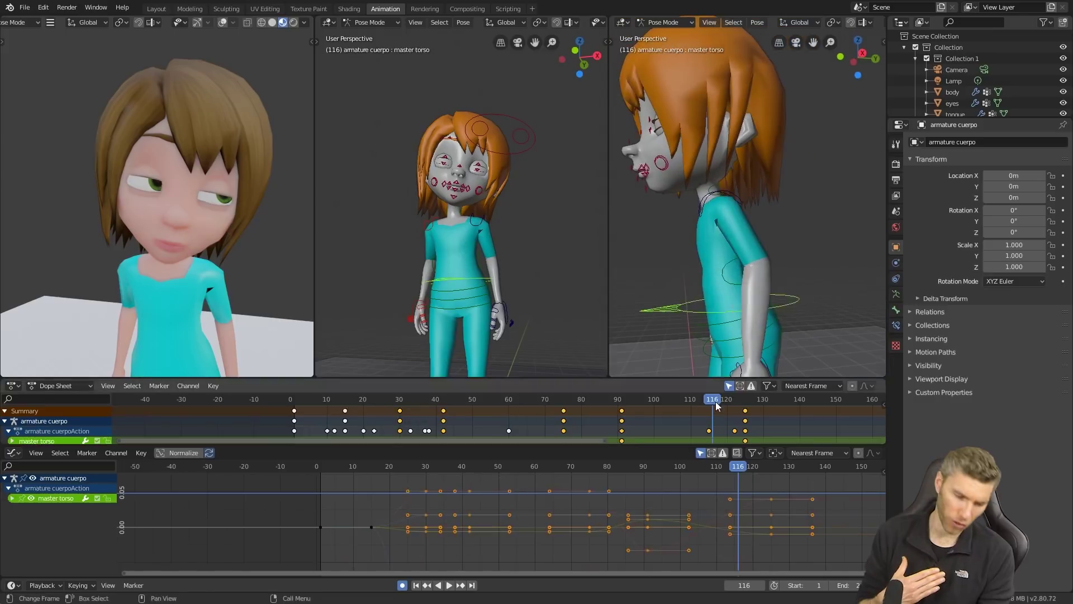
- Move the spine's frame-115 keyframe to frame 110 and review the torso motion from the side
{"action": "left_click", "coordinate": [709, 430]}
{"action": "key", "text": "g"}
{"action": "left_click", "coordinate": [692, 429]}
{"action": "middle_click_drag", "start_coordinate": [671, 240], "coordinate": [744, 238]}
{"action": "left_click", "coordinate": [738, 179]}
{"action": "left_click", "coordinate": [726, 186]}
{"action": "left_click_drag", "start_coordinate": [617, 399], "coordinate": [597, 435]}
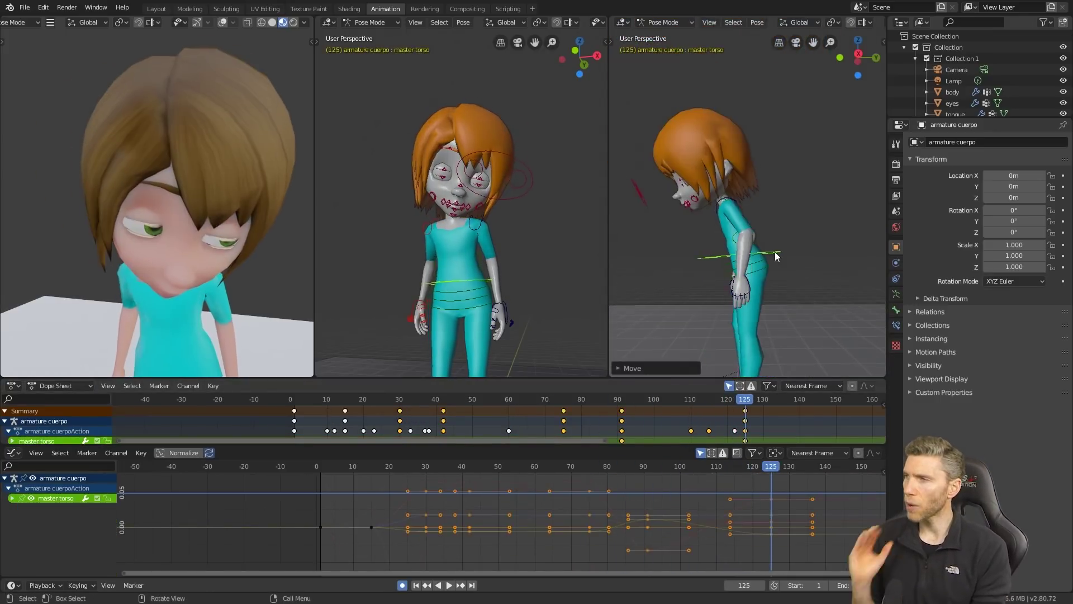
- Rotate the neck on frame 125 and review the spine's motion between frames 91 and 125
{"action": "left_click_drag", "start_coordinate": [745, 399], "coordinate": [560, 424]}
{"action": "left_click", "coordinate": [730, 203]}
{"action": "left_click", "coordinate": [745, 399]}
{"action": "scroll", "coordinate": [730, 203], "scroll_direction": "up", "scroll_amount": 3}
{"action": "key", "text": "r"}
{"action": "left_click", "coordinate": [778, 295]}
{"action": "key", "text": "space"}
{"action": "key", "text": "space"}
{"action": "left_click", "coordinate": [726, 274]}
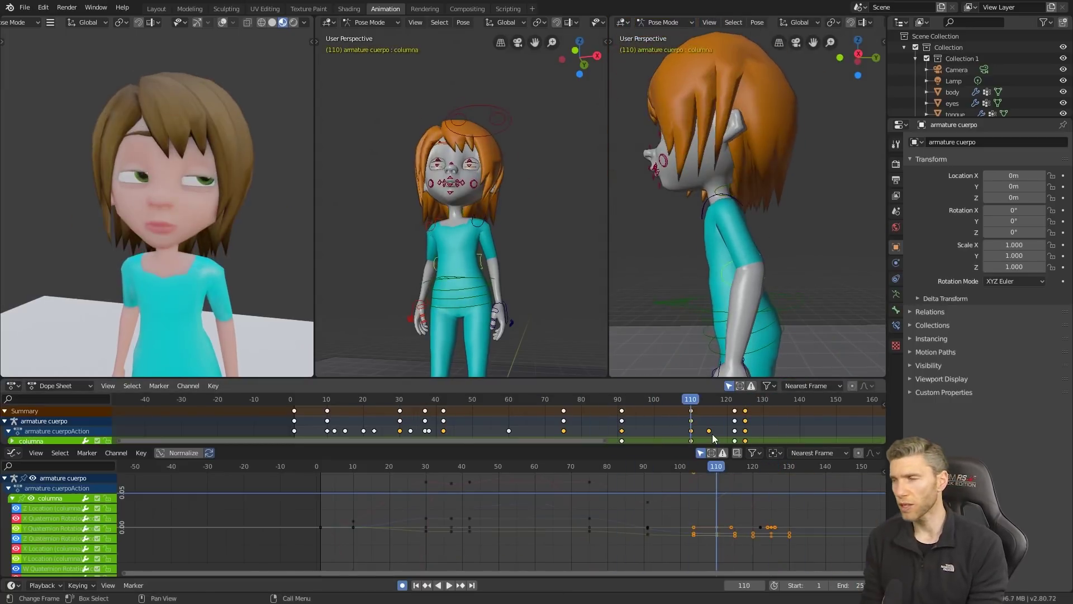
{"action": "left_click_drag", "start_coordinate": [714, 401], "coordinate": [745, 410]}
{"action": "left_click_drag", "start_coordinate": [737, 402], "coordinate": [621, 414]}
{"action": "key", "text": "space"}
- Rotate the right shoulder to key its pose on frames 91, 110 and 125
{"action": "left_click", "coordinate": [482, 223]}
{"action": "middle_click_drag", "start_coordinate": [699, 235], "coordinate": [794, 240]}
{"action": "left_click", "coordinate": [693, 215]}
{"action": "left_click_drag", "start_coordinate": [621, 400], "coordinate": [508, 416]}
{"action": "key", "text": "r"}
{"action": "left_click", "coordinate": [824, 211]}
{"action": "left_click", "coordinate": [785, 221]}
{"action": "left_click", "coordinate": [694, 214]}
{"action": "key", "text": "b"}
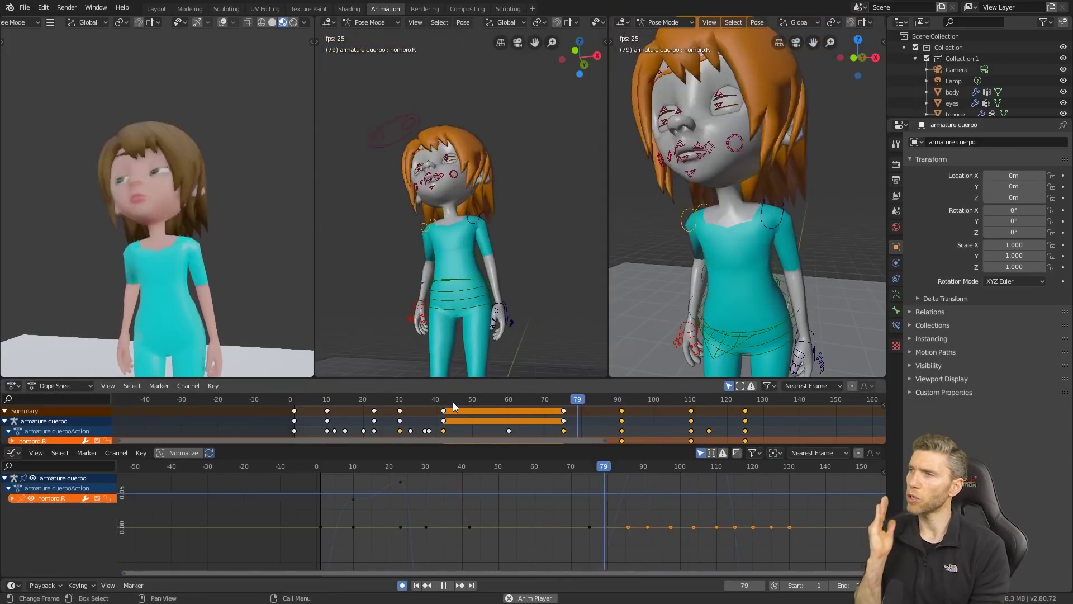
- Rotate the left shoulder about 17° on frame 91, fit its curves in the Graph Editor and play back
{"action": "left_click_drag", "start_coordinate": [575, 399], "coordinate": [621, 411]}
{"action": "key", "text": "space"}
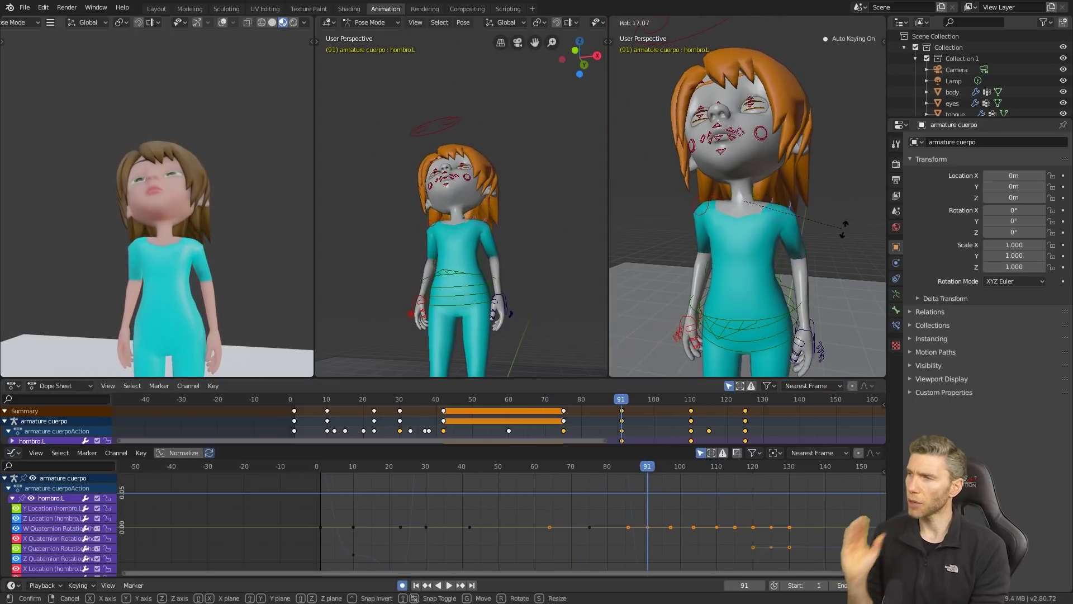
{"action": "left_click_drag", "start_coordinate": [621, 403], "coordinate": [701, 413]}
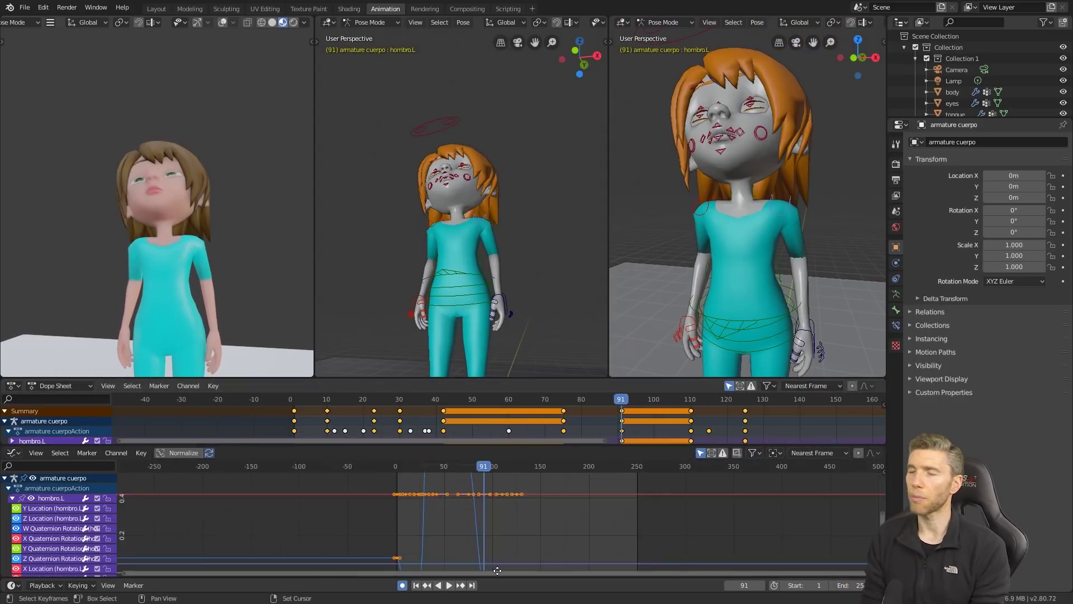
{"action": "key", "text": "Home"}
{"action": "key", "text": "space"}
{"action": "left_click", "coordinate": [591, 467]}
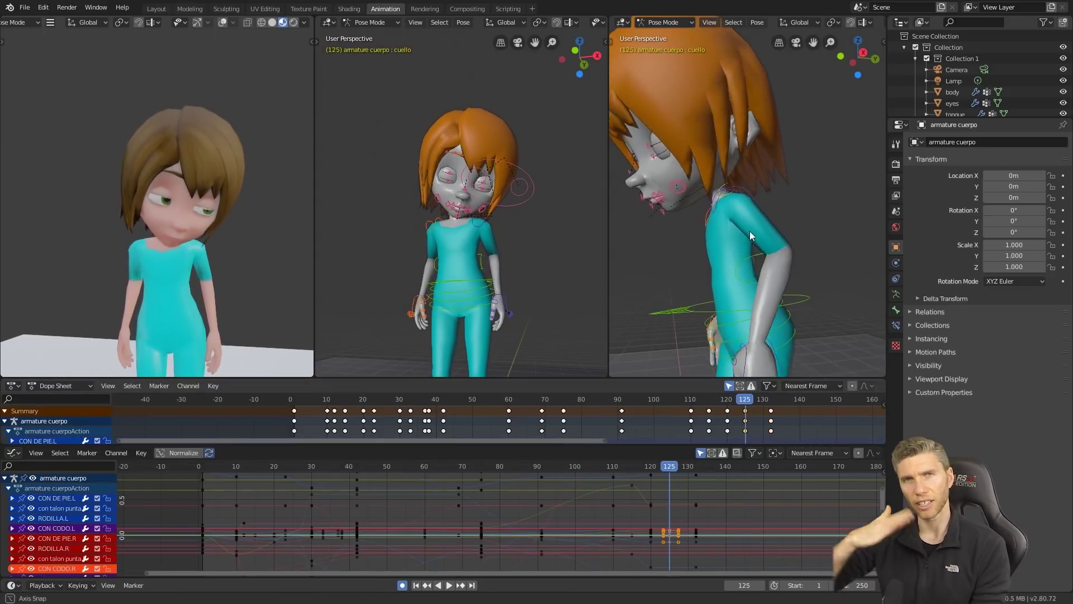
- Refine the spine's hold keyframes between frames 120 and 132 and scrub through the forward bend
{"action": "key", "text": "space"}
{"action": "left_click", "coordinate": [742, 417]}
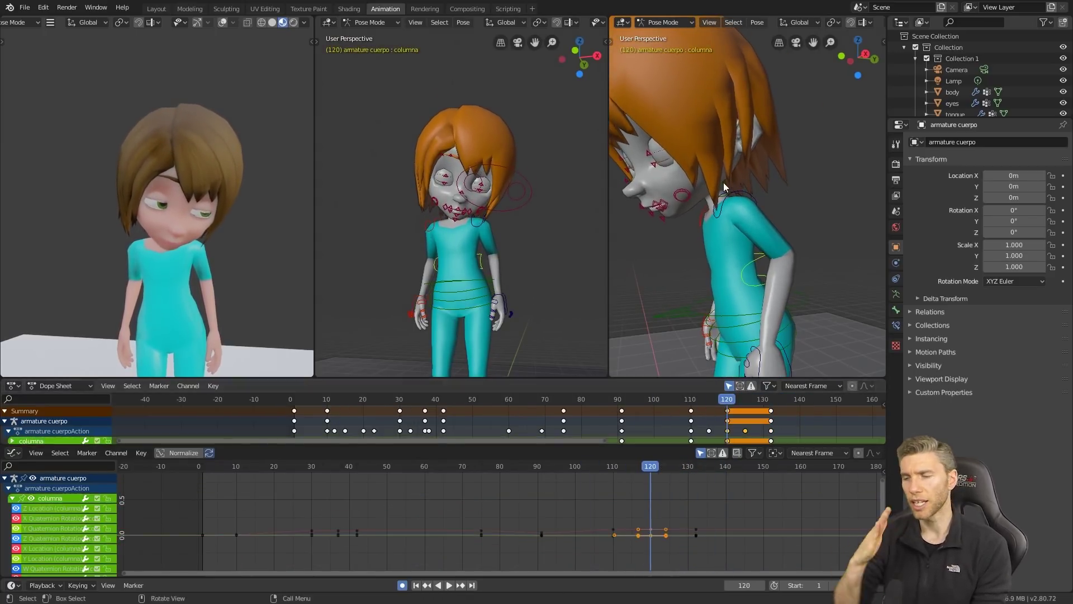
{"action": "left_click", "coordinate": [771, 411]}
{"action": "left_click_drag", "start_coordinate": [743, 403], "coordinate": [695, 400]}
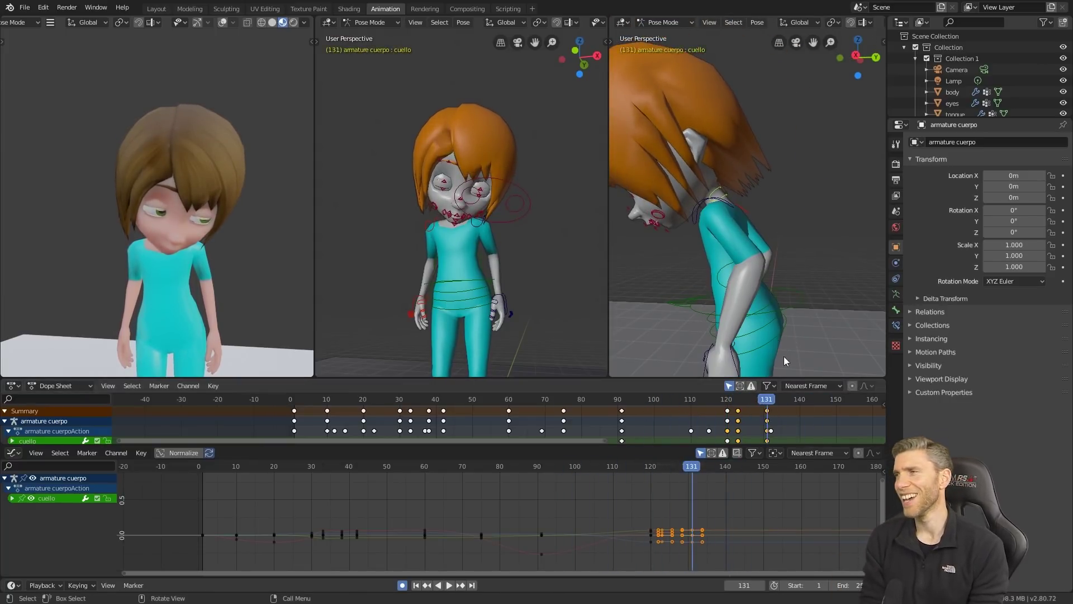
{"action": "left_click_drag", "start_coordinate": [692, 404], "coordinate": [721, 414]}
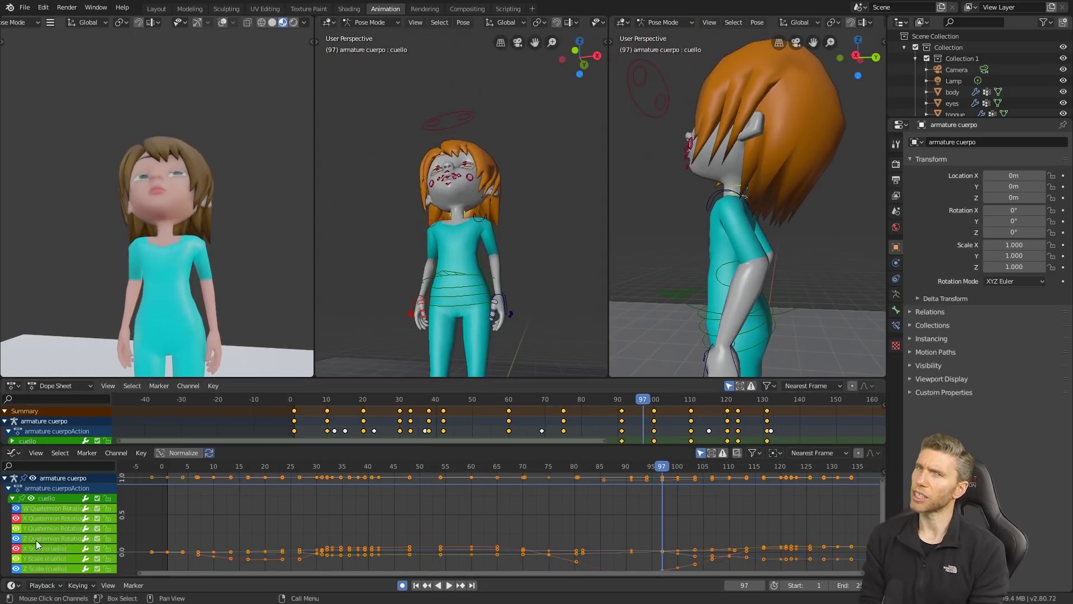
- Adjust the neck's W Quaternion curve by rotating its keyframe handles in the Graph Editor
{"action": "middle_click_drag", "start_coordinate": [636, 530], "coordinate": [554, 525], "text": "ctrl"}
{"action": "left_click", "coordinate": [486, 509]}
{"action": "key", "text": "r"}
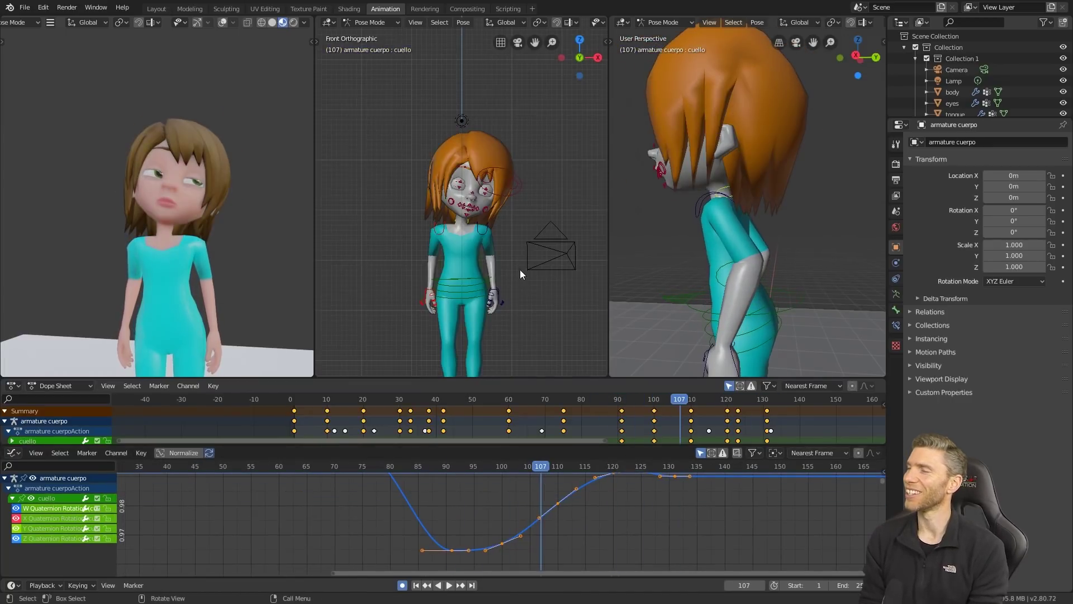
- Rotate the neck on frames 83 and 106 and examine its W and X Quaternion curves around them
{"action": "left_click", "coordinate": [635, 399]}
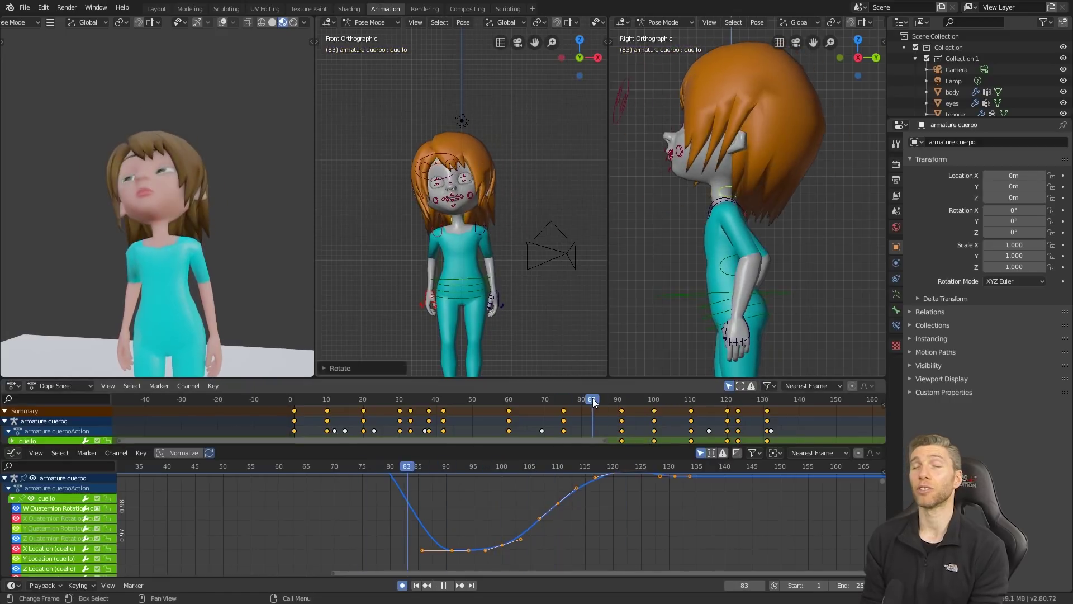
{"action": "left_click_drag", "start_coordinate": [594, 399], "coordinate": [683, 398]}
{"action": "key", "text": "r"}
{"action": "scroll", "coordinate": [542, 554], "scroll_direction": "up", "scroll_amount": 8}
{"action": "middle_click_drag", "start_coordinate": [542, 563], "coordinate": [473, 531]}
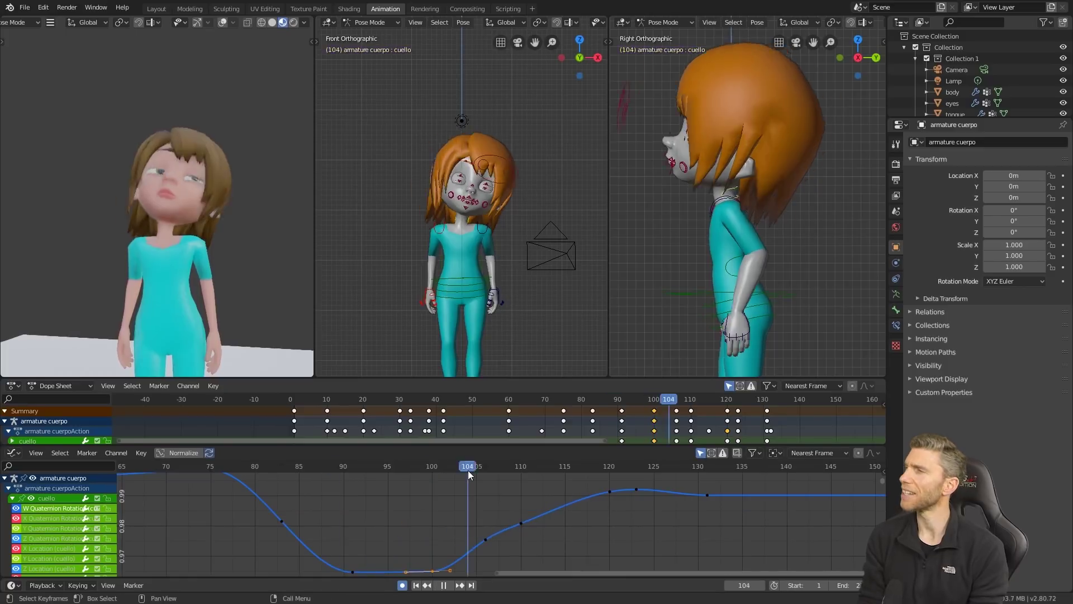
{"action": "middle_click_drag", "start_coordinate": [505, 542], "coordinate": [330, 476], "text": "ctrl"}
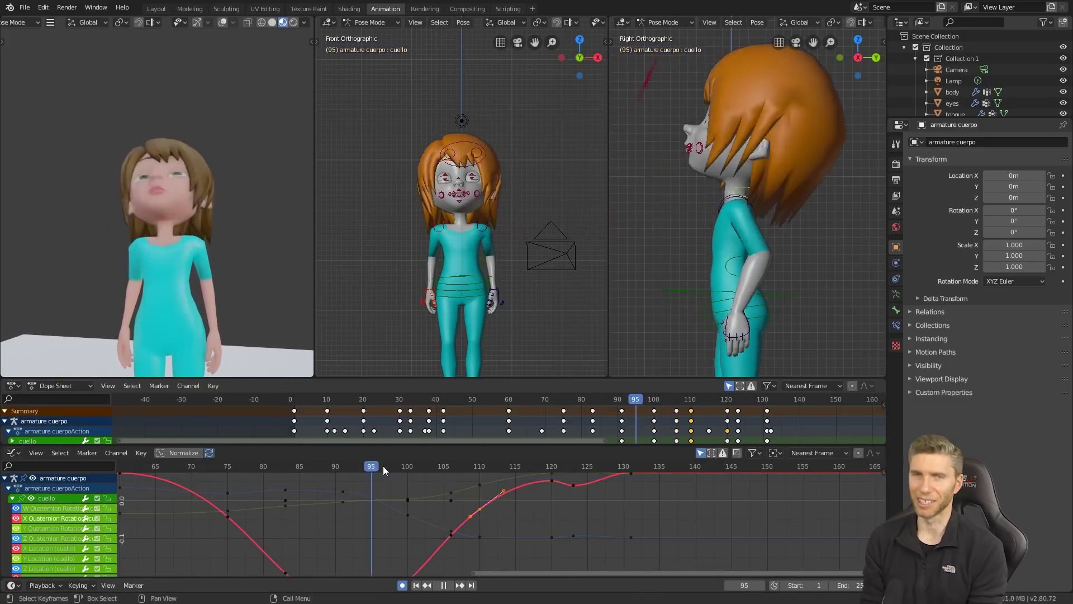
- Reshape the neck's W Quaternion curve into a smooth dip around frame 98 and play back the head motion
{"action": "key", "text": "a"}
{"action": "key", "text": "Home"}
{"action": "middle_click_drag", "start_coordinate": [248, 512], "coordinate": [437, 484], "text": "ctrl"}
{"action": "left_click_drag", "start_coordinate": [514, 467], "coordinate": [507, 483]}
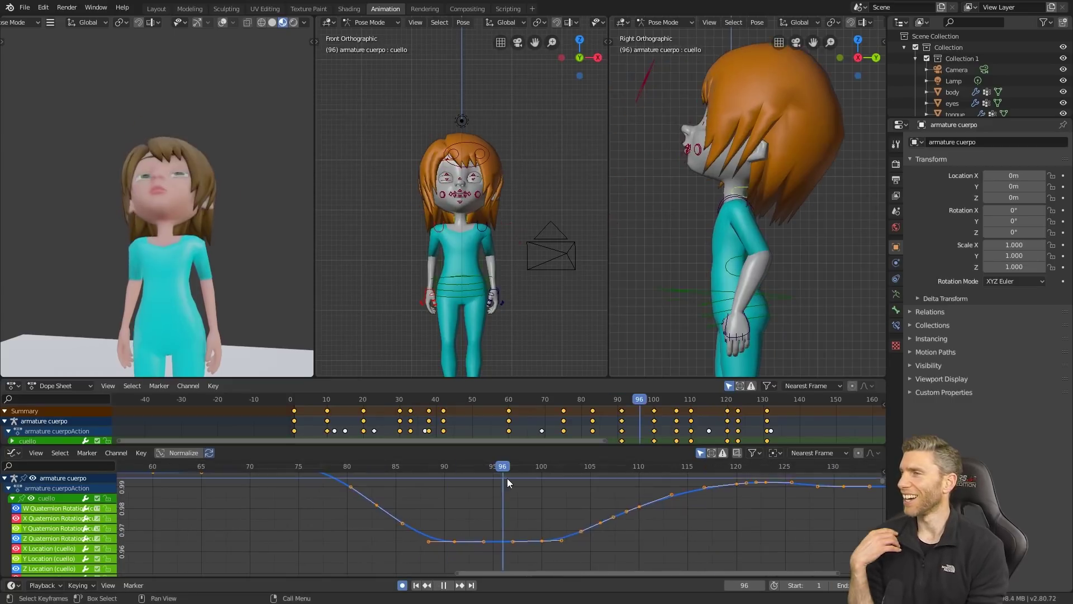
{"action": "key", "text": "space"}
{"action": "key", "text": "g"}
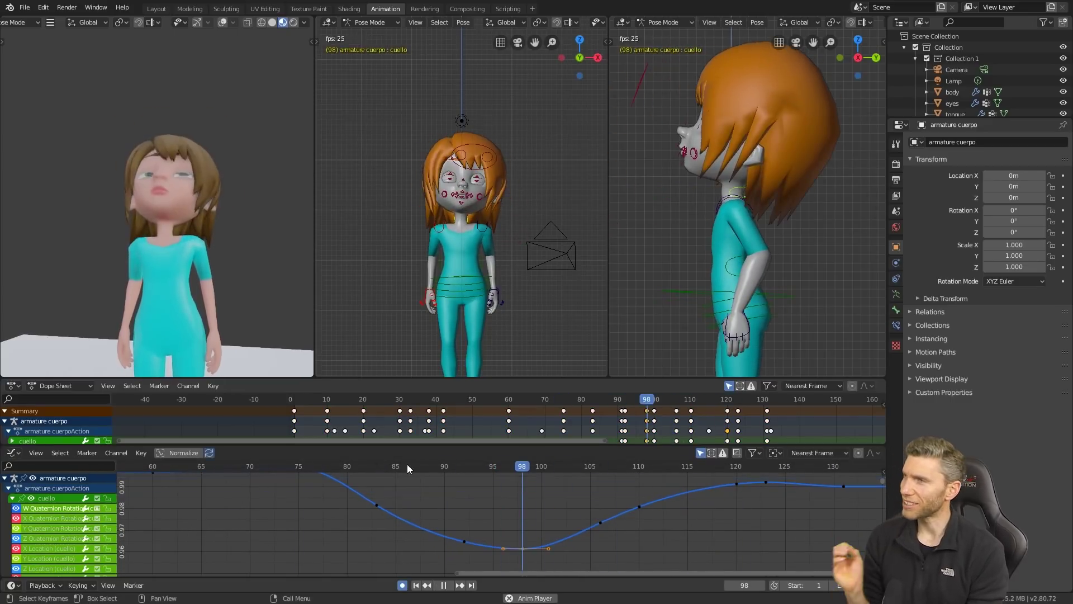
- Delete the neck's location channels, leaving its quaternion rotation curves, and frame all remaining curves
{"action": "key", "text": "x"}
{"action": "key", "text": "a"}
{"action": "key", "text": "Home"}
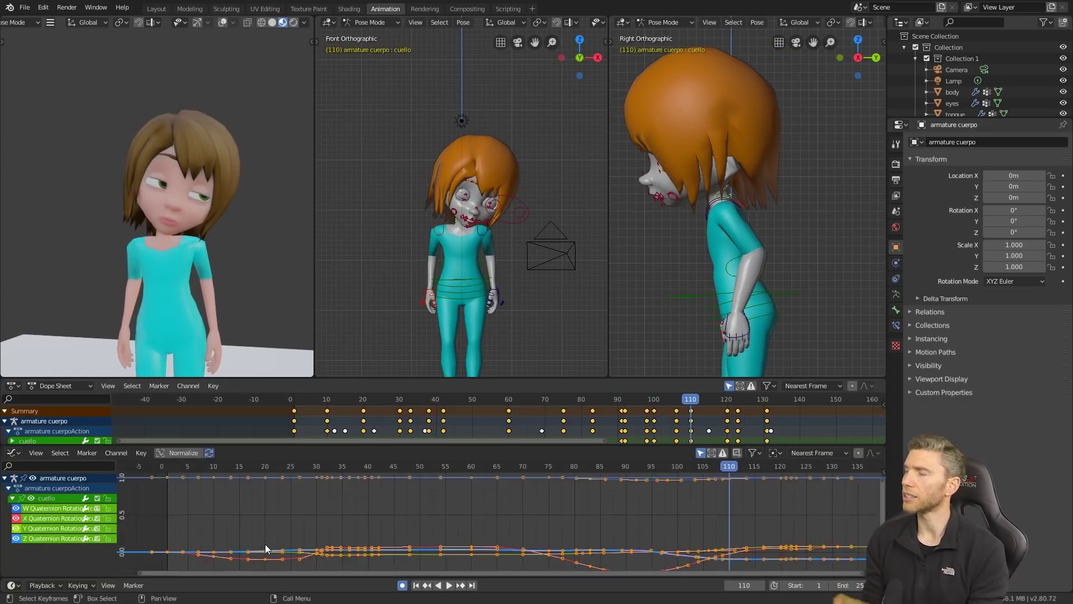
- Raise the neck's X Quaternion key on frame 91 to flatten the curve between frames 83 and 100, then play back
{"action": "middle_click_drag", "start_coordinate": [265, 545], "coordinate": [420, 478], "text": "ctrl"}
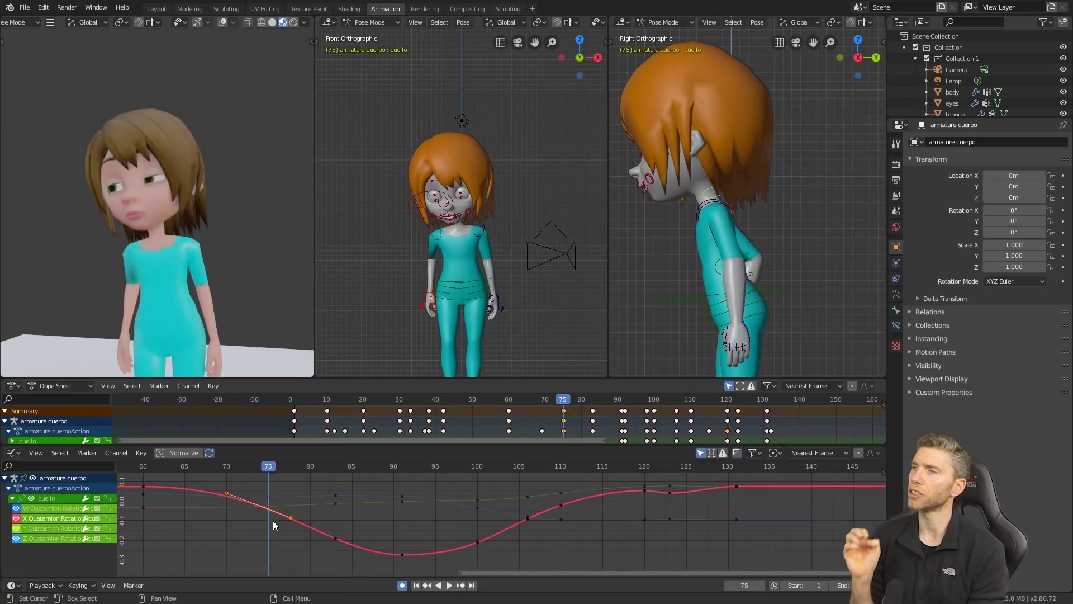
{"action": "left_click_drag", "start_coordinate": [271, 465], "coordinate": [403, 542]}
{"action": "left_click_drag", "start_coordinate": [400, 467], "coordinate": [344, 470]}
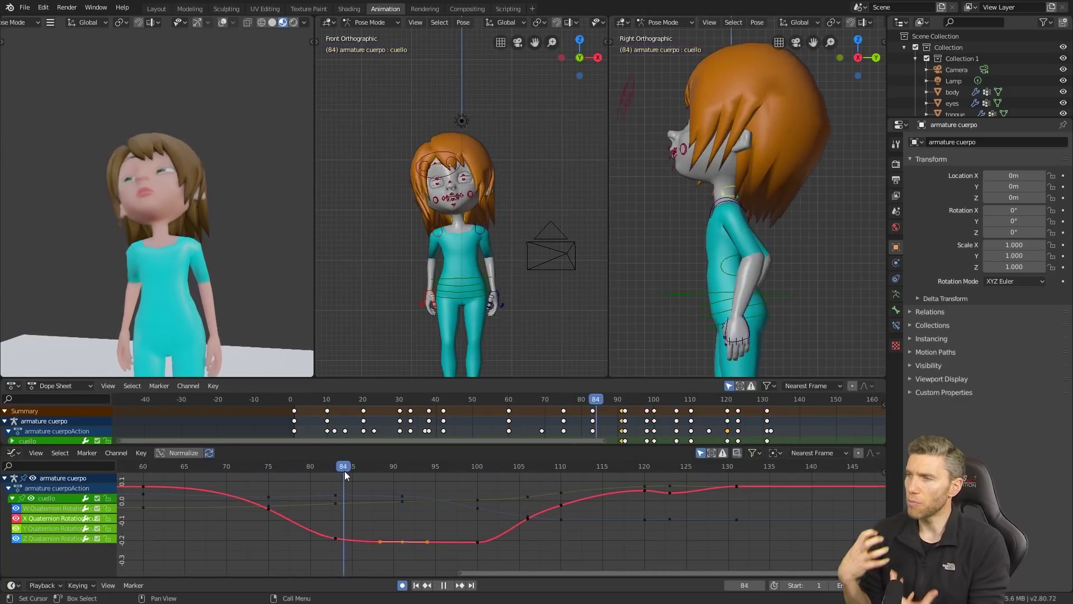
{"action": "key", "text": "space"}
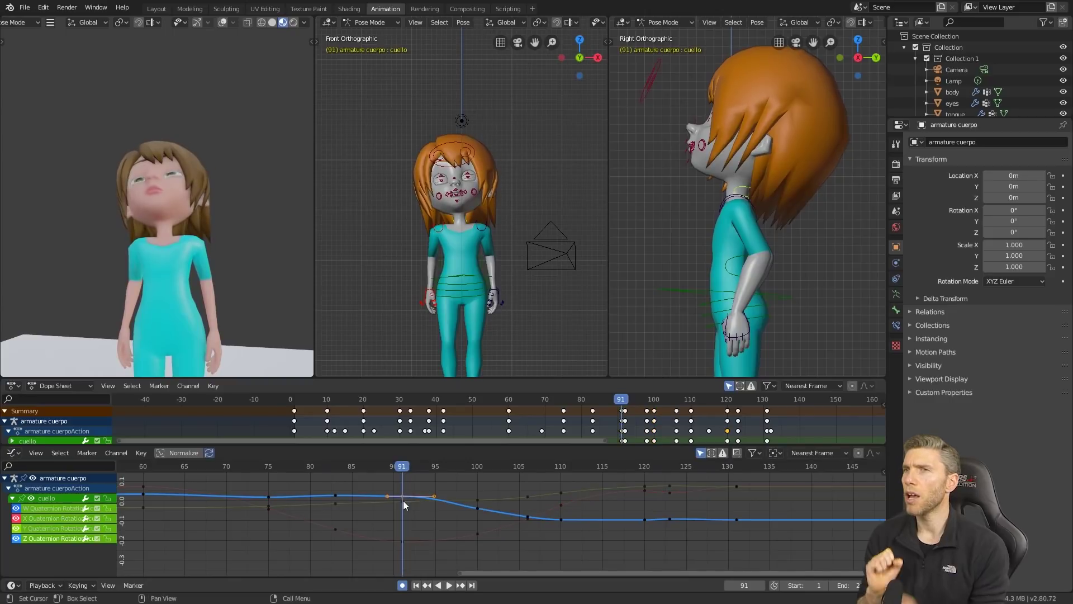
- Raise the neck's Z Quaternion keys on frames 75 and 83 and slope the frame 91 handles, checking by scrubbing
{"action": "left_click_drag", "start_coordinate": [268, 496], "coordinate": [268, 490]}
{"action": "left_click_drag", "start_coordinate": [335, 495], "coordinate": [335, 491]}
{"action": "left_click", "coordinate": [403, 496]}
{"action": "left_click_drag", "start_coordinate": [403, 468], "coordinate": [446, 466]}
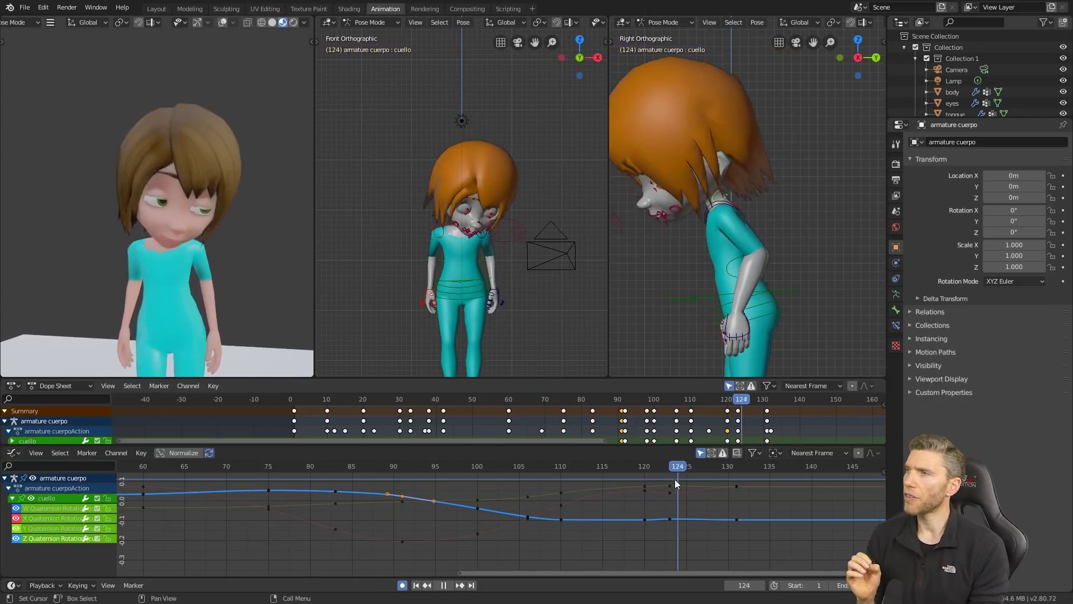
{"action": "left_click_drag", "start_coordinate": [676, 479], "coordinate": [644, 470]}
- Rotate the right and left shoulder controls on frame 130 to settle them into the forward bend
{"action": "key", "text": "a"}
{"action": "scroll", "coordinate": [707, 412], "scroll_direction": "down", "scroll_amount": 4}
{"action": "key", "text": "c"}
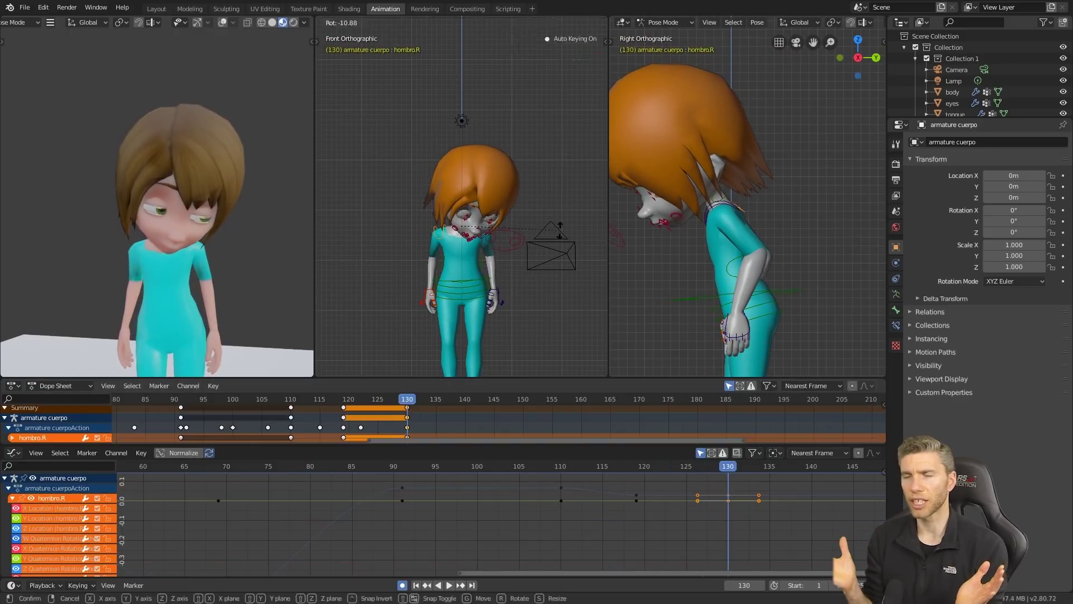
{"action": "left_click", "coordinate": [406, 401]}
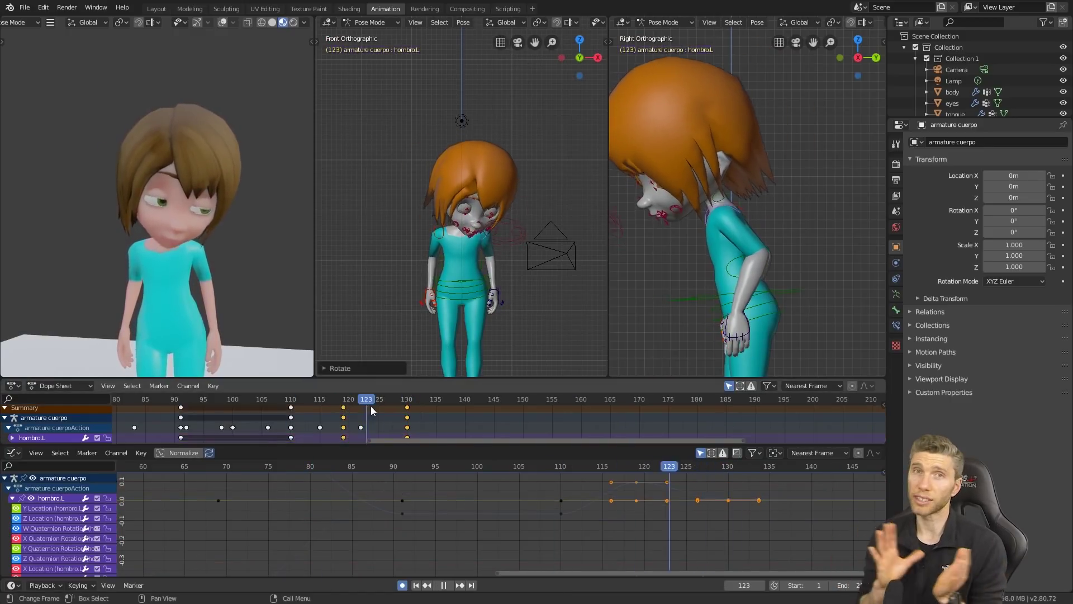
{"action": "key", "text": "g"}
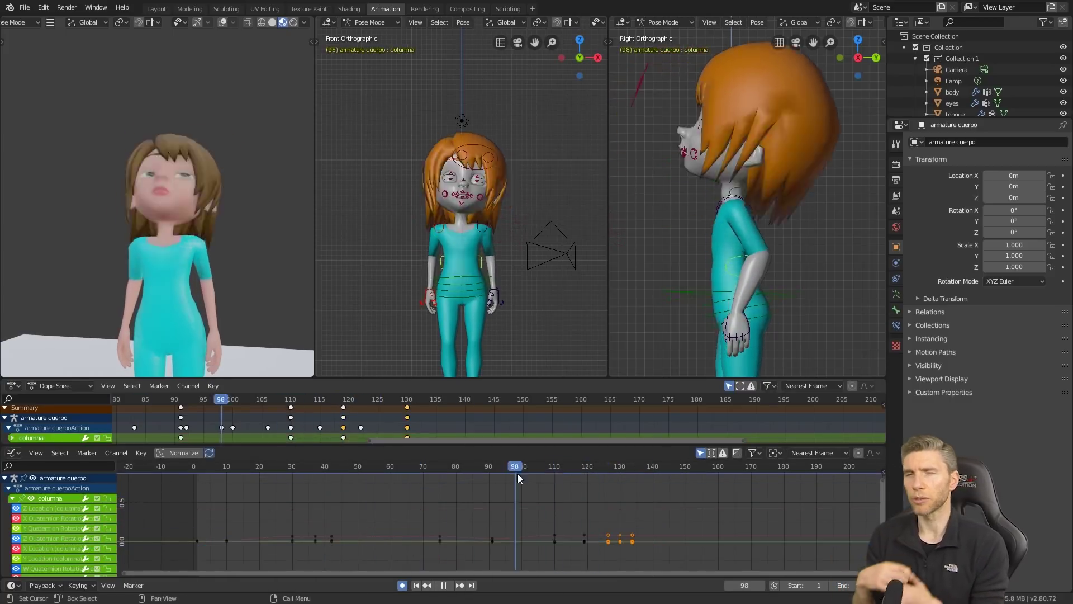
- Key the spine on frame 123 and hold the shoulders' pose from frame 91 to 102, scrubbing through the motion
{"action": "left_click_drag", "start_coordinate": [517, 474], "coordinate": [584, 394]}
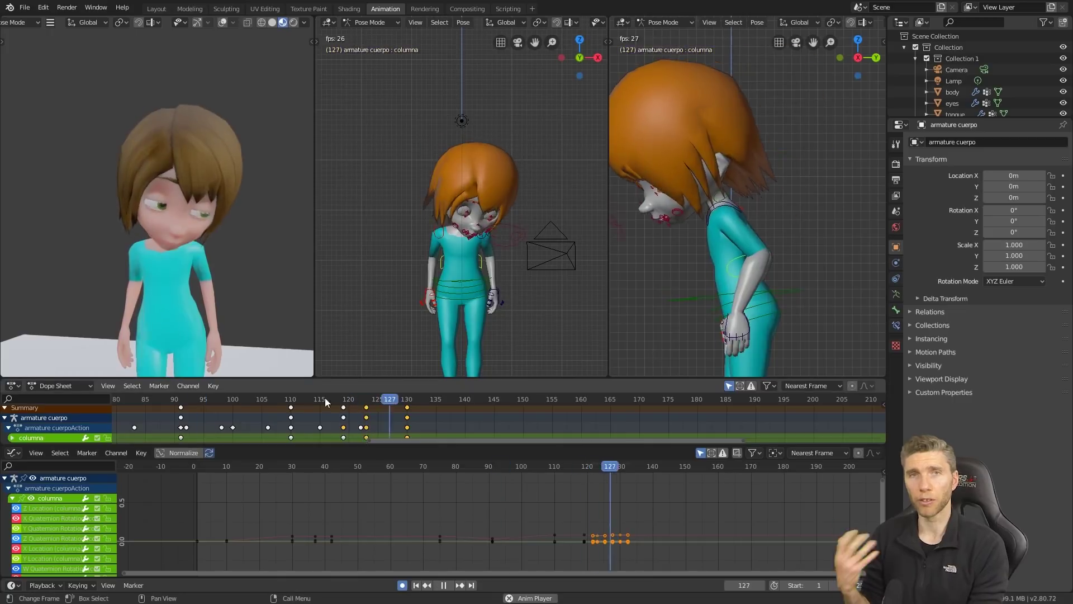
{"action": "left_click_drag", "start_coordinate": [324, 398], "coordinate": [244, 440]}
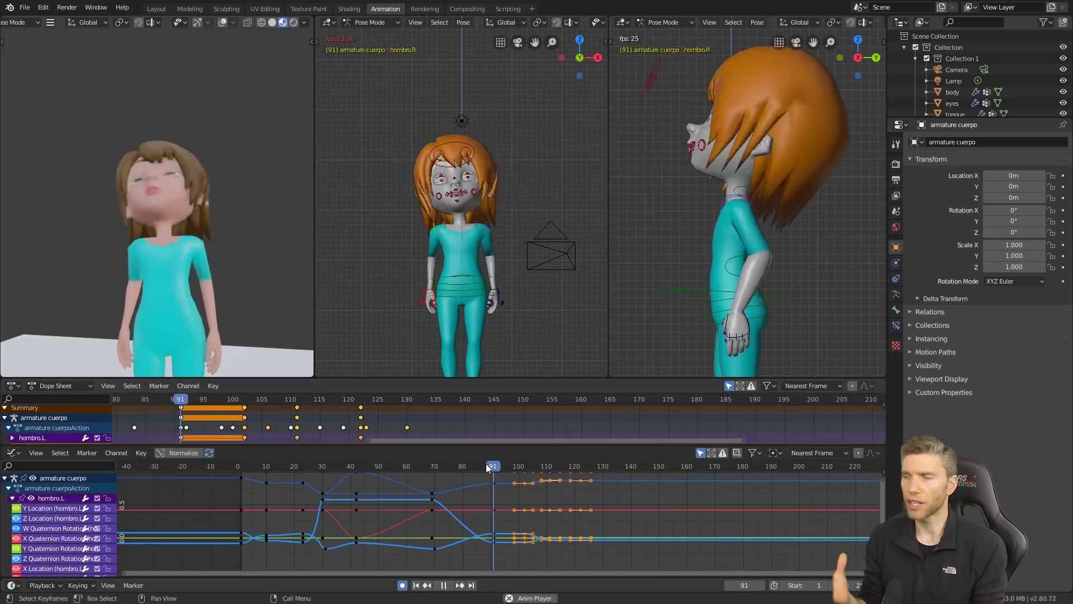
{"action": "left_click_drag", "start_coordinate": [491, 472], "coordinate": [548, 476]}
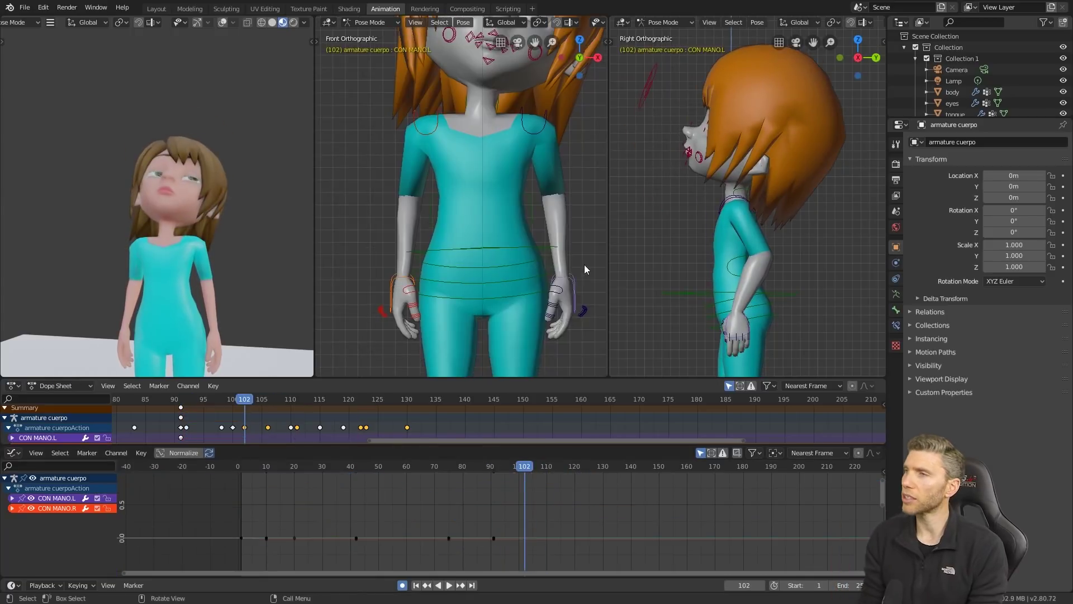
{"action": "left_click_drag", "start_coordinate": [522, 469], "coordinate": [576, 472]}
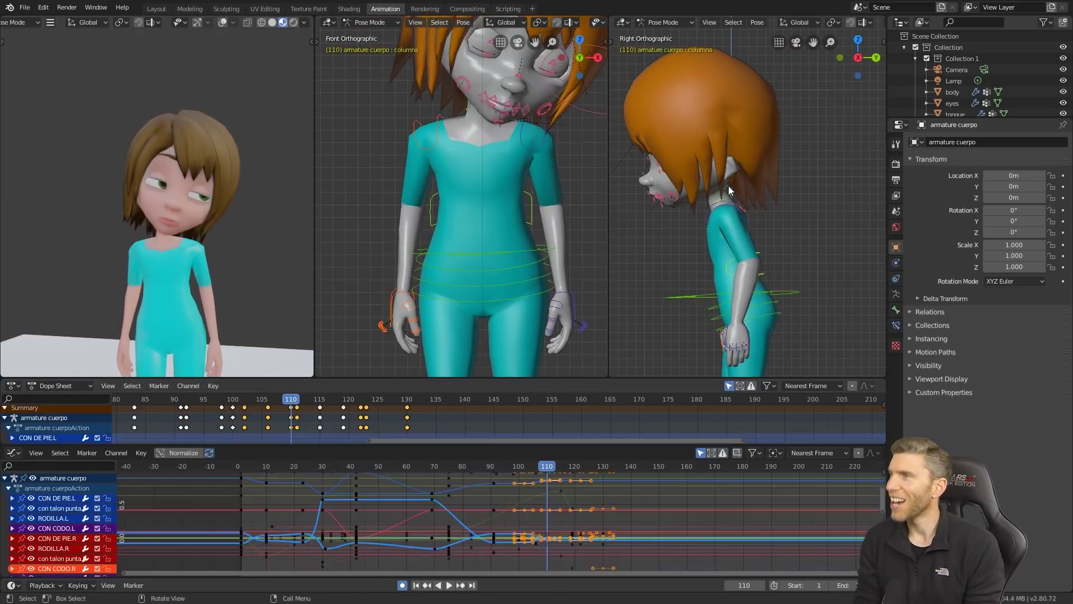
- Select the spine control and retime its key near the bottom of the forward bend to frame 118
{"action": "left_click", "coordinate": [729, 186]}
{"action": "left_click_drag", "start_coordinate": [291, 400], "coordinate": [253, 400]}
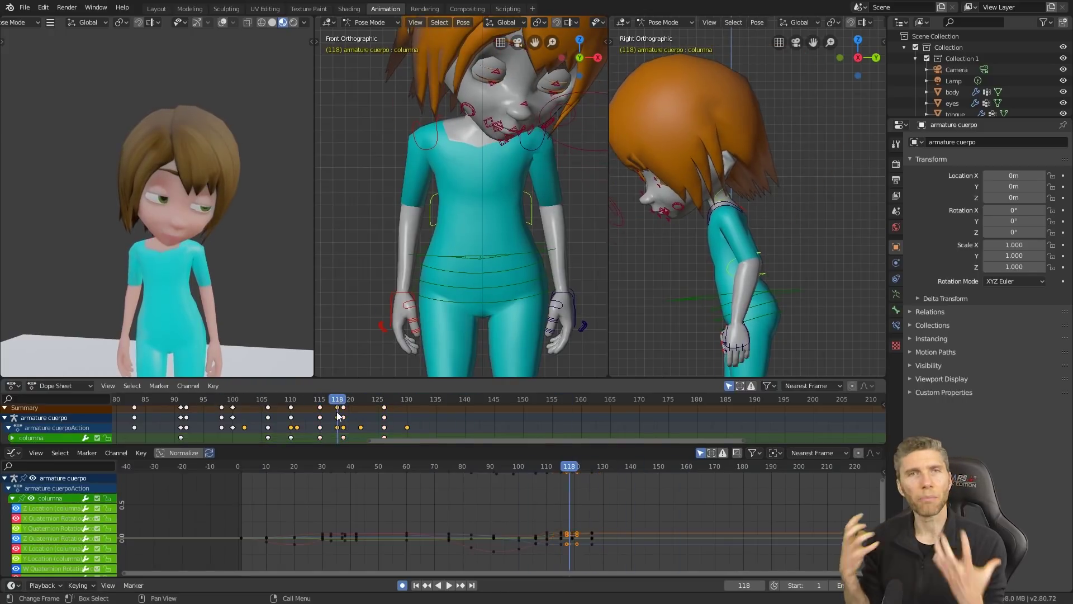
{"action": "left_click", "coordinate": [343, 408]}
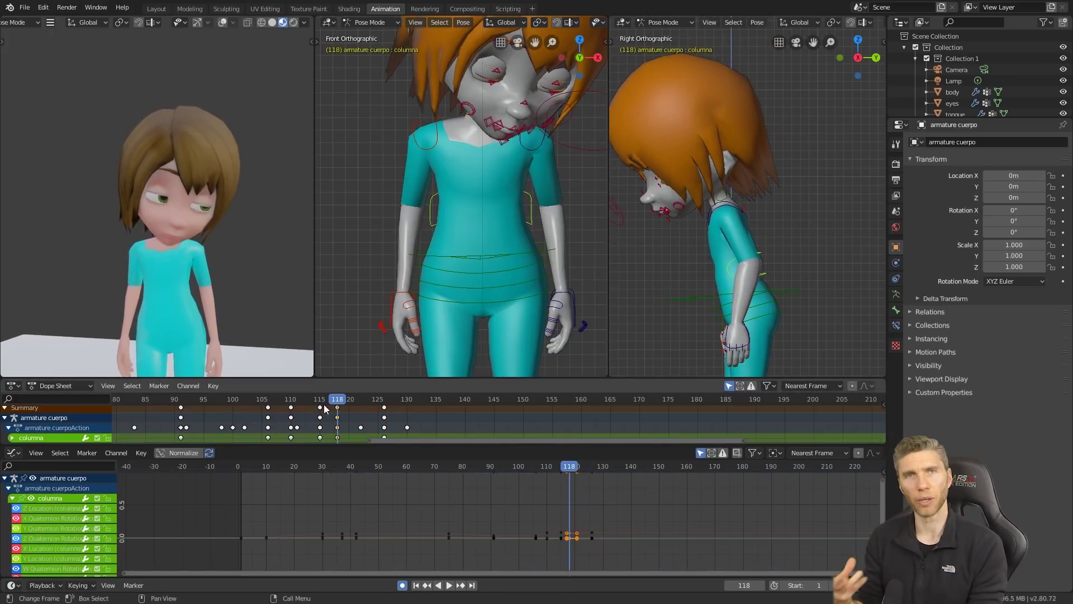
- Rotate the spine in the side view and the front view, and play back the bend
{"action": "left_click_drag", "start_coordinate": [335, 400], "coordinate": [172, 402]}
{"action": "key", "text": "r"}
{"action": "left_click", "coordinate": [814, 288]}
{"action": "key", "text": "r"}
{"action": "left_click", "coordinate": [553, 224]}
{"action": "key", "text": "space"}
{"action": "key", "text": "space"}
- Adjust the neck control in the side view and play back the motion from about frame 108
{"action": "left_click", "coordinate": [731, 198]}
{"action": "left_click", "coordinate": [789, 208]}
{"action": "left_click", "coordinate": [278, 400]}
{"action": "key", "text": "space"}
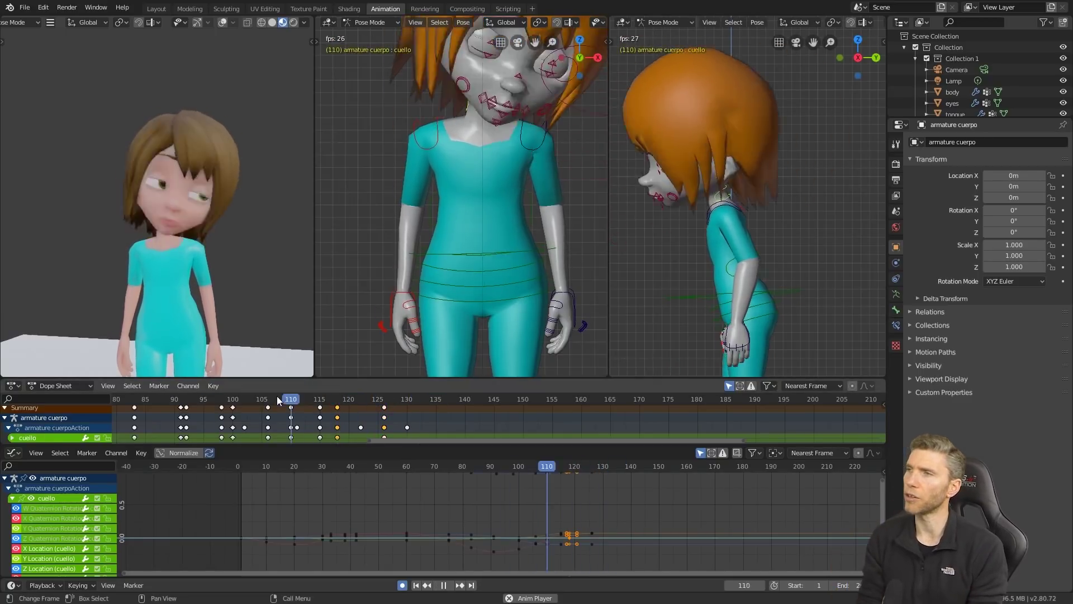
{"action": "key", "text": "space"}
- Retime the neck's keys around the forward bend to frames 117 and 119 and play back from frame 98
{"action": "left_click", "coordinate": [221, 400]}
{"action": "key", "text": "space"}
{"action": "key", "text": "space"}
{"action": "left_click_drag", "start_coordinate": [337, 407], "coordinate": [337, 407]}
{"action": "key", "text": "space"}
{"action": "key", "text": "space"}
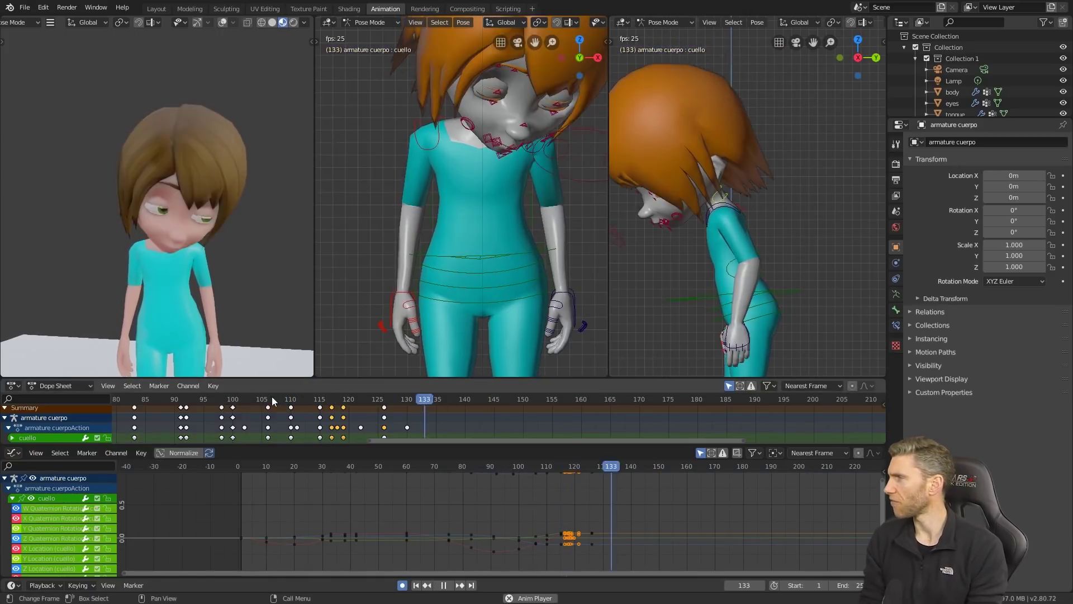
{"action": "key", "text": "space"}
{"action": "left_click", "coordinate": [222, 400]}
{"action": "key", "text": "space"}
{"action": "key", "text": "space"}
- Select all bones, shift every key from frame 115 onward two frames earlier and play back
{"action": "key", "text": "a"}
{"action": "left_click_drag", "start_coordinate": [417, 401], "coordinate": [322, 407]}
{"action": "key", "text": "bracketright"}
{"action": "key", "text": "space"}
{"action": "key", "text": "g"}
{"action": "left_click", "coordinate": [310, 408]}
{"action": "left_click", "coordinate": [187, 402]}
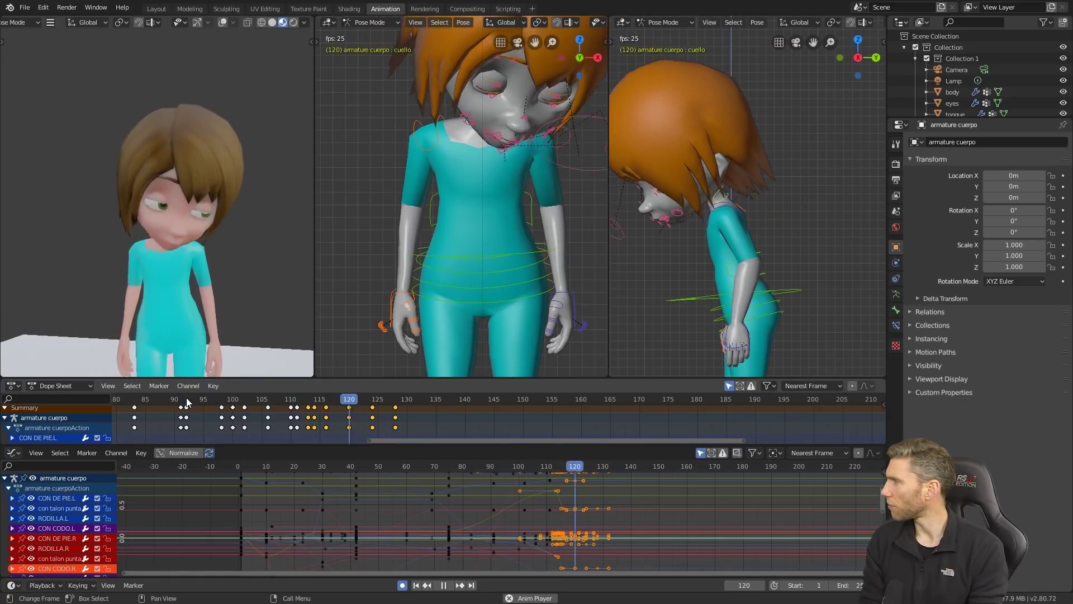
- Shift all keys after frame 27 two frames earlier in the Dope Sheet
{"action": "key", "text": "space"}
{"action": "left_click_drag", "start_coordinate": [486, 441], "coordinate": [232, 441]}
{"action": "left_click_drag", "start_coordinate": [232, 400], "coordinate": [412, 401]}
{"action": "key", "text": "alt+a"}
{"action": "scroll", "coordinate": [400, 419], "scroll_direction": "down", "scroll_amount": 6}
{"action": "left_click", "coordinate": [400, 401]}
{"action": "key", "text": "bracketright"}
{"action": "key", "text": "g"}
{"action": "left_click", "coordinate": [408, 408]}
- Insert keyframes on both hand controls
{"action": "left_click", "coordinate": [573, 304]}
{"action": "left_click", "coordinate": [394, 296], "text": "shift"}
{"action": "key", "text": "i"}
{"action": "left_click", "coordinate": [425, 291]}
- Move the right hand control on frame 31 and paste its key onto frame 40 to hold the pose
{"action": "left_click", "coordinate": [414, 401]}
{"action": "key", "text": "g"}
{"action": "left_click", "coordinate": [394, 297]}
{"action": "left_click", "coordinate": [723, 327]}
{"action": "key", "text": "Down"}
{"action": "left_click", "coordinate": [723, 327]}
{"action": "key", "text": "ctrl+v"}
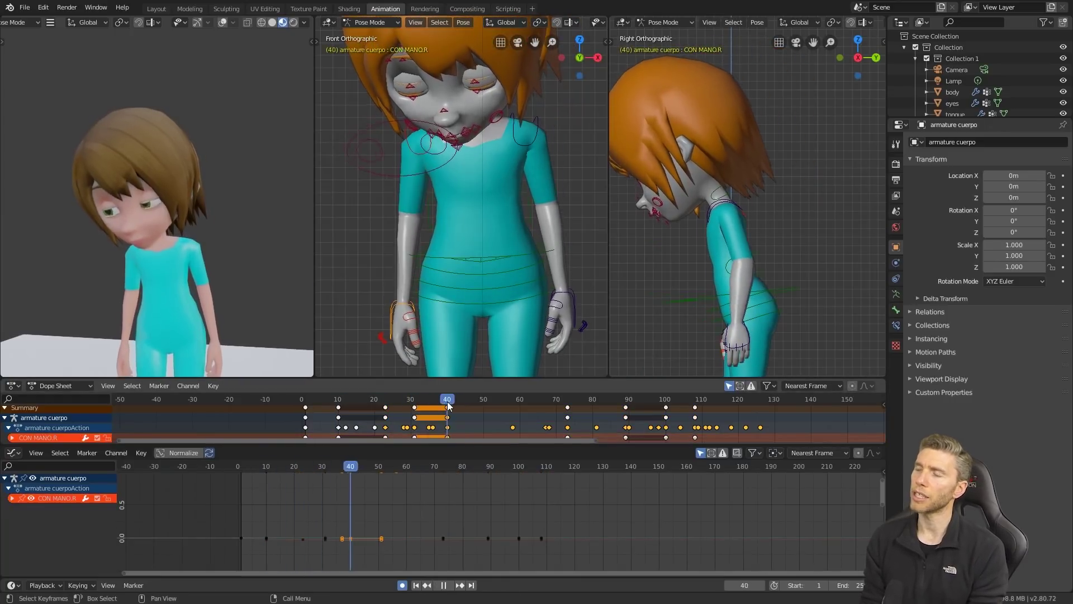
- Reposition the hand controls around frame 35 and play back the animation
{"action": "key", "text": "g"}
{"action": "left_click", "coordinate": [419, 313]}
{"action": "mouse_move", "coordinate": [427, 400]}
{"action": "left_mouse_down"}
{"action": "mouse_move", "coordinate": [447, 401]}
{"action": "mouse_move", "coordinate": [434, 403]}
{"action": "left_mouse_up"}
{"action": "left_click", "coordinate": [573, 305]}
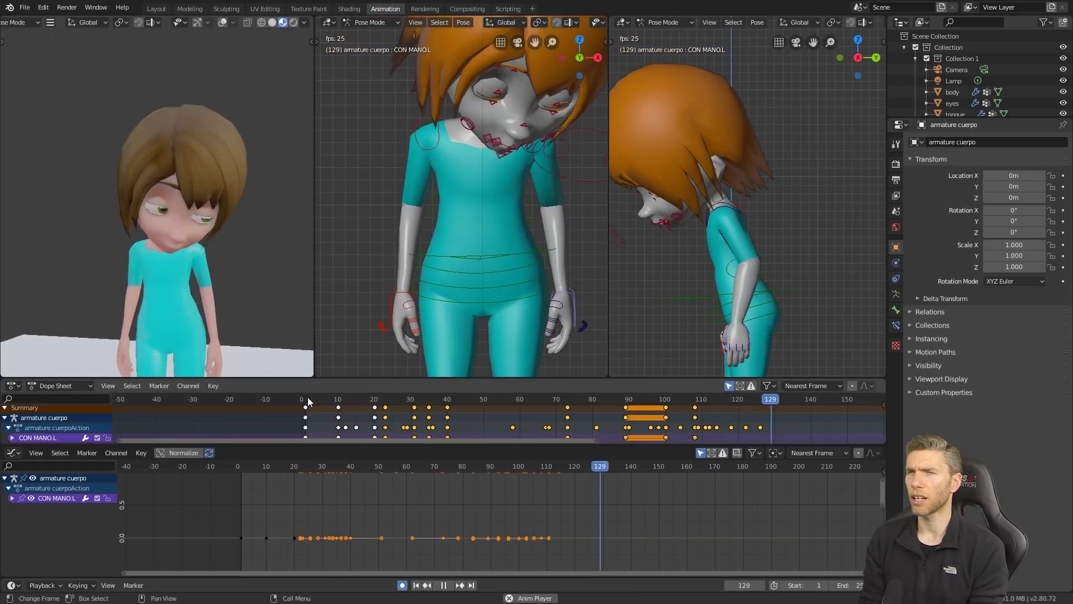
{"action": "key", "text": "space"}
- Pose the jaw, cheek and lip controls on frame 27 so the mouth opens slightly
{"action": "middle_click_drag", "start_coordinate": [475, 112], "coordinate": [454, 268], "text": "shift"}
{"action": "scroll", "coordinate": [454, 268], "scroll_direction": "up", "scroll_amount": 5}
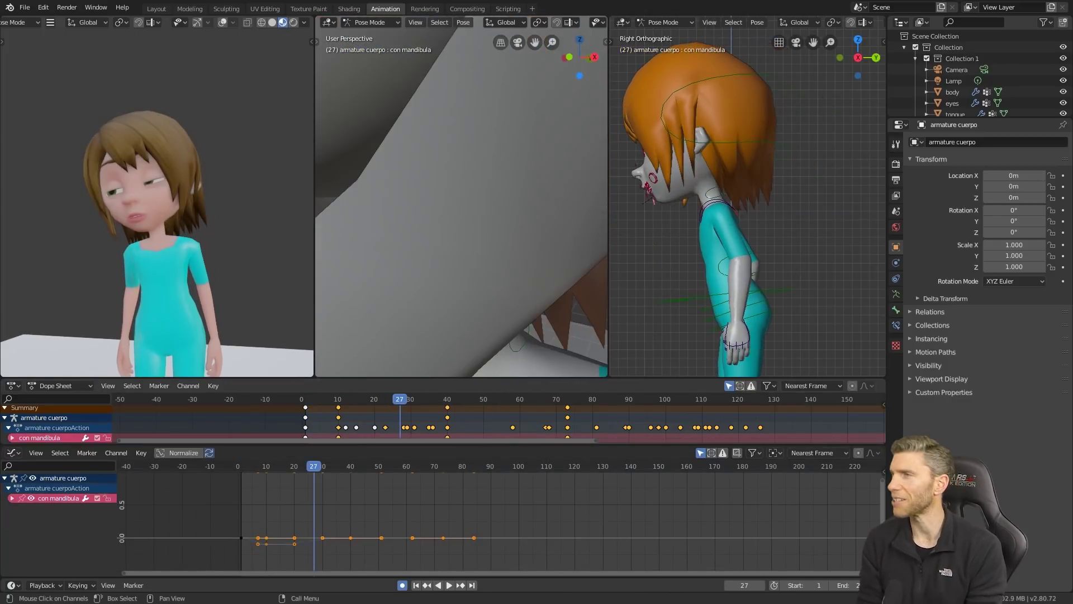
{"action": "scroll", "coordinate": [476, 143], "scroll_direction": "up", "scroll_amount": 3}
{"action": "left_click_drag", "start_coordinate": [476, 143], "coordinate": [474, 139]}
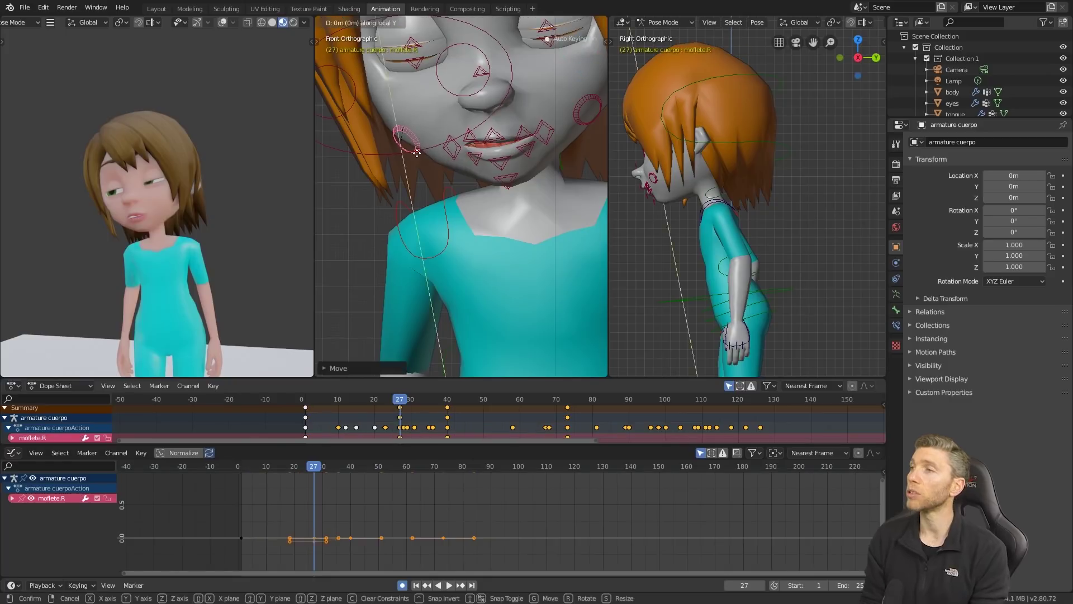
{"action": "left_click", "coordinate": [459, 158]}
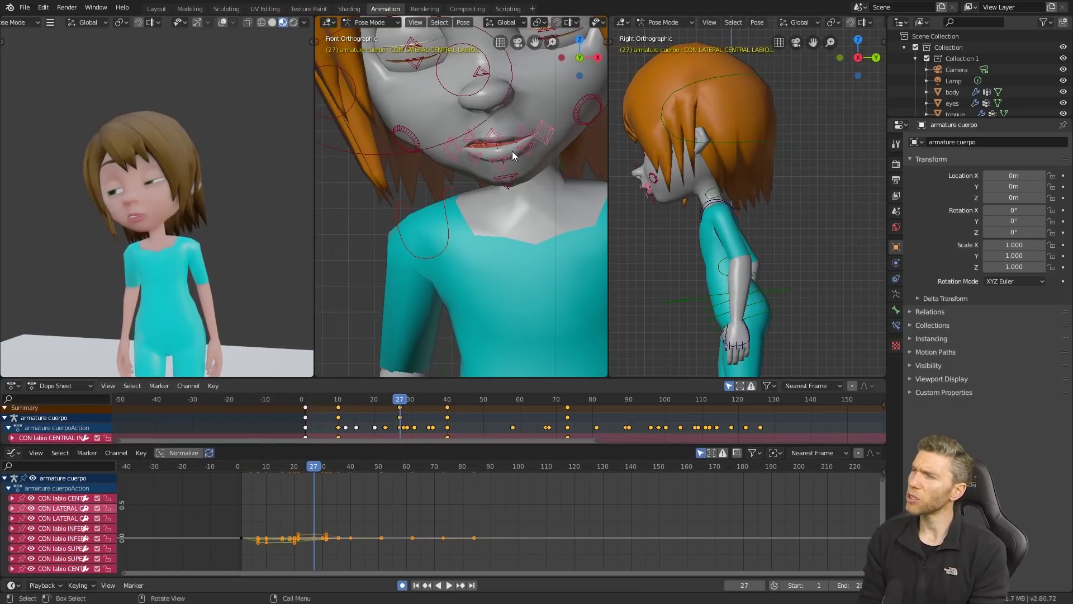
- Play back the mouth movement and move a mouth control slightly on frame 10
{"action": "left_click", "coordinate": [354, 398]}
{"action": "key", "text": "space"}
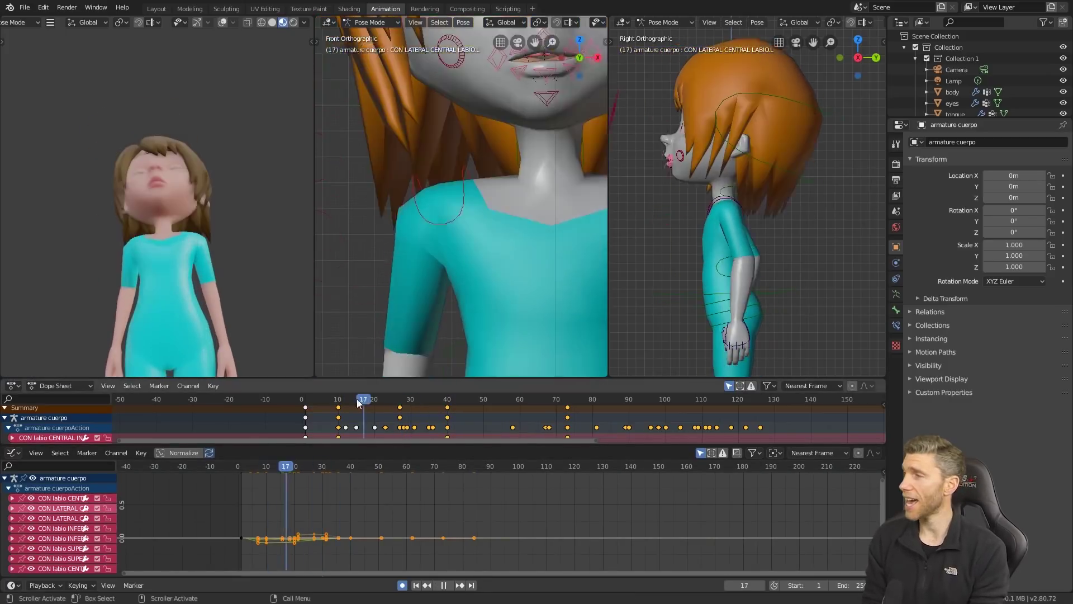
{"action": "left_click_drag", "start_coordinate": [358, 403], "coordinate": [338, 403]}
{"action": "left_click", "coordinate": [531, 99]}
{"action": "key", "text": "g"}
{"action": "left_click", "coordinate": [534, 96]}
- Move the left lip-corner control about 0.01 m on frame 40
{"action": "middle_click_drag", "start_coordinate": [168, 212], "coordinate": [184, 246]}
{"action": "left_click_drag", "start_coordinate": [266, 466], "coordinate": [350, 466]}
{"action": "middle_click_drag", "start_coordinate": [447, 213], "coordinate": [479, 190]}
{"action": "key", "text": "g"}
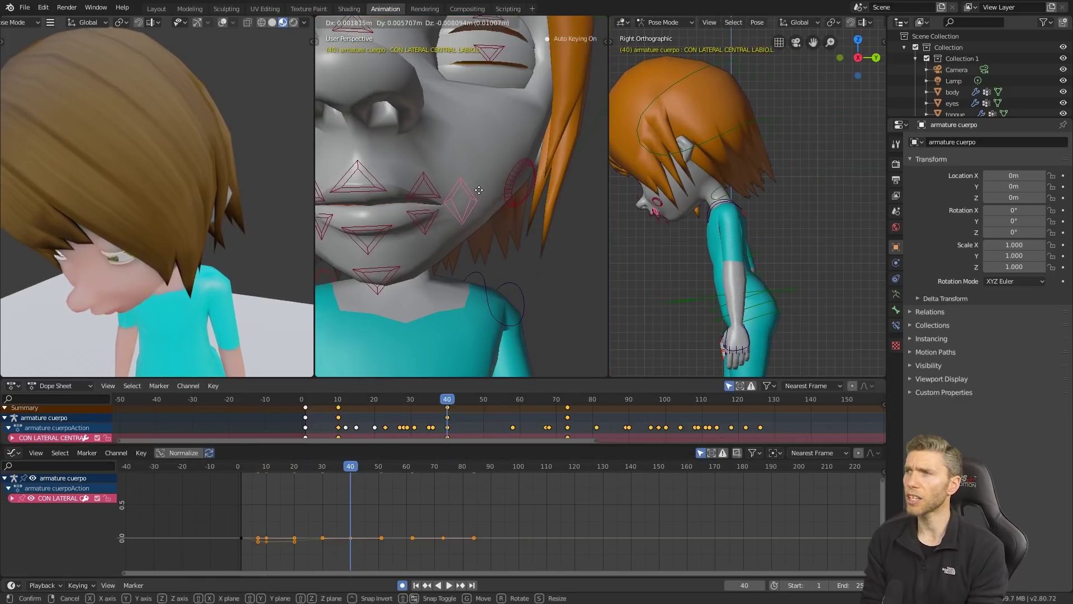
{"action": "left_click", "coordinate": [479, 190]}
- Select the eyelid controls, paste their copied key at about frame 28 and play back
{"action": "left_click_drag", "start_coordinate": [346, 466], "coordinate": [299, 468]}
{"action": "scroll", "coordinate": [425, 195], "scroll_direction": "down", "scroll_amount": 3}
{"action": "left_click", "coordinate": [434, 173]}
{"action": "left_click", "coordinate": [433, 184], "text": "shift"}
{"action": "left_click", "coordinate": [360, 182], "text": "shift"}
{"action": "scroll", "coordinate": [344, 485], "scroll_direction": "down", "scroll_amount": 3}
{"action": "left_click_drag", "start_coordinate": [381, 399], "coordinate": [404, 400]}
{"action": "key", "text": "ctrl+v"}
{"action": "left_click_drag", "start_coordinate": [403, 408], "coordinate": [303, 399]}
{"action": "key", "text": "space"}
{"action": "key", "text": "space"}
- Move the eyelids' frame 40 key to frame 35 and play back from about frame 13
{"action": "left_click", "coordinate": [447, 407]}
{"action": "key", "text": "g"}
{"action": "left_click", "coordinate": [429, 408]}
{"action": "left_click_drag", "start_coordinate": [429, 399], "coordinate": [353, 408]}
{"action": "scroll", "coordinate": [230, 287], "scroll_direction": "down", "scroll_amount": 4}
{"action": "key", "text": "space"}
{"action": "key", "text": "space"}
{"action": "left_click", "coordinate": [349, 399]}
{"action": "key", "text": "space"}
{"action": "key", "text": "space"}
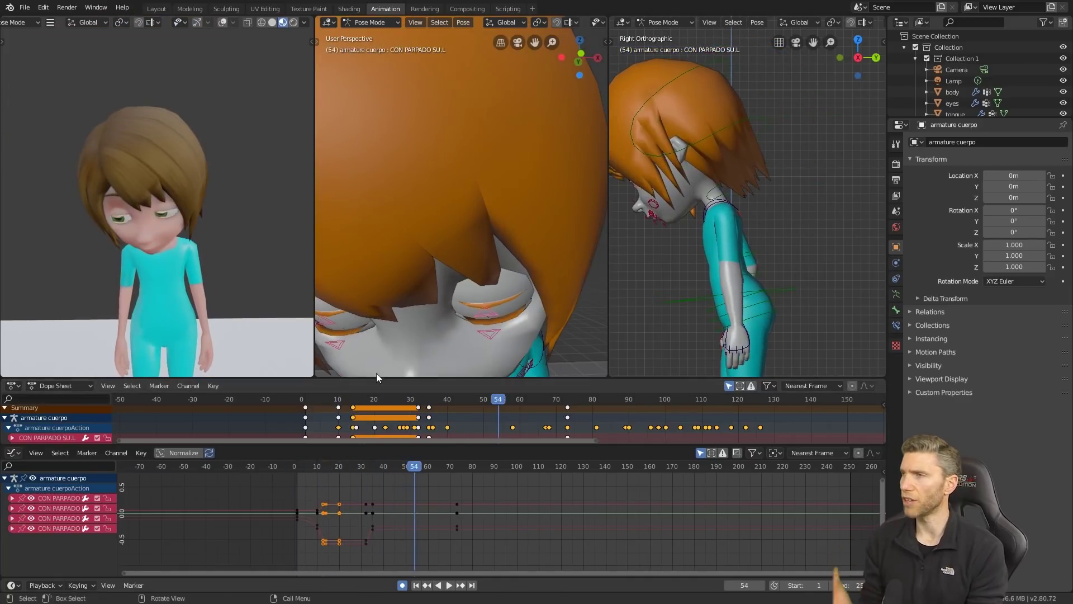
- Paste the copied eyelid pose onto frame 58 and copy the eyelids' frame 32 key to frame 60
{"action": "key", "text": "ctrl+v"}
{"action": "left_click", "coordinate": [418, 408]}
{"action": "key", "text": "ctrl+c"}
{"action": "left_click_drag", "start_coordinate": [513, 399], "coordinate": [520, 399]}
{"action": "key", "text": "ctrl+v"}
{"action": "left_click_drag", "start_coordinate": [520, 399], "coordinate": [534, 399]}
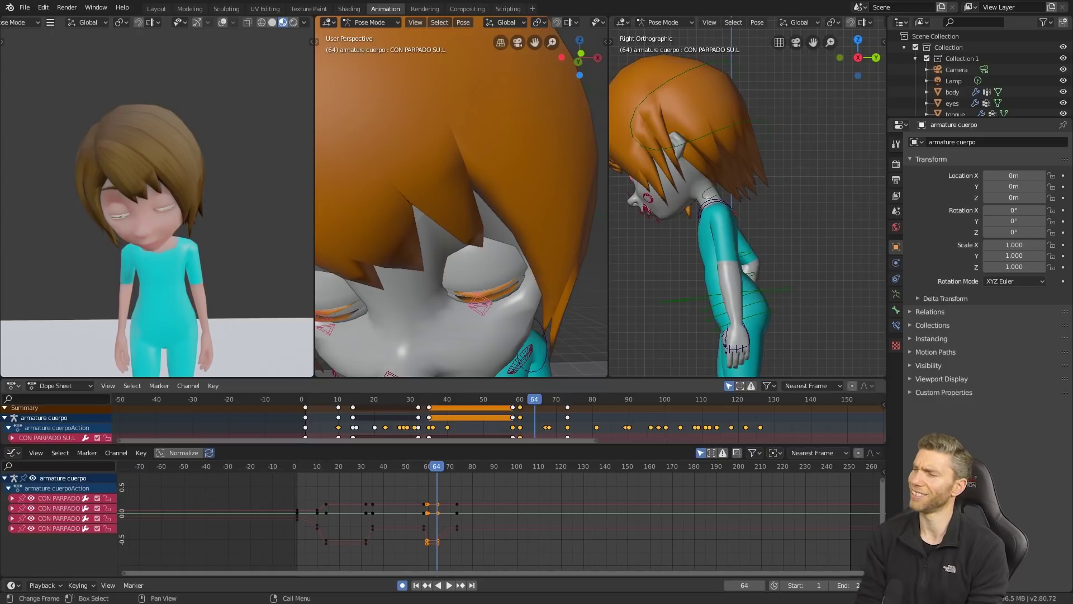
- Move the eyelid controls on frame 60 to close the eyes fully
{"action": "key", "text": "Down"}
{"action": "left_click", "coordinate": [393, 248]}
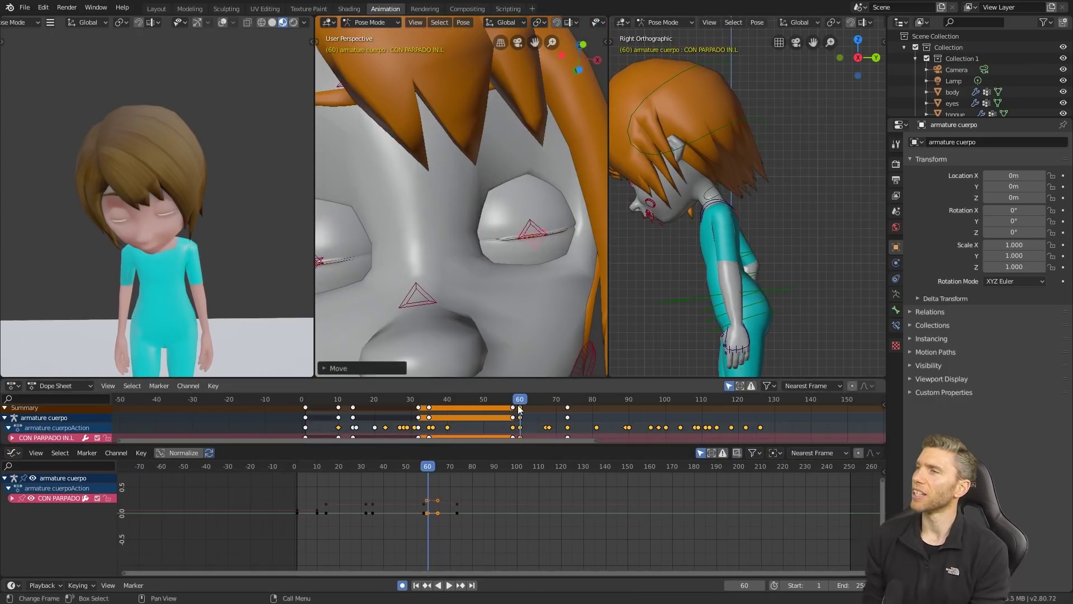
{"action": "left_click_drag", "start_coordinate": [522, 411], "coordinate": [569, 413]}
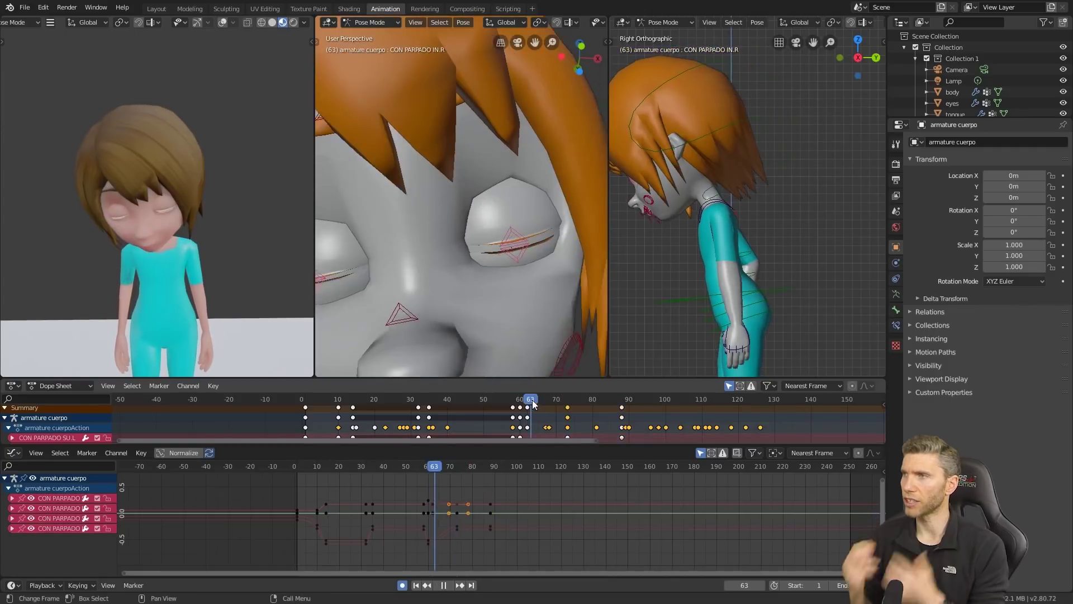
- Shift the selected eyelid keys 10 frames to frame 73 and insert Location keyframes for the eyelids on frame 62
{"action": "left_click_drag", "start_coordinate": [532, 400], "coordinate": [567, 401]}
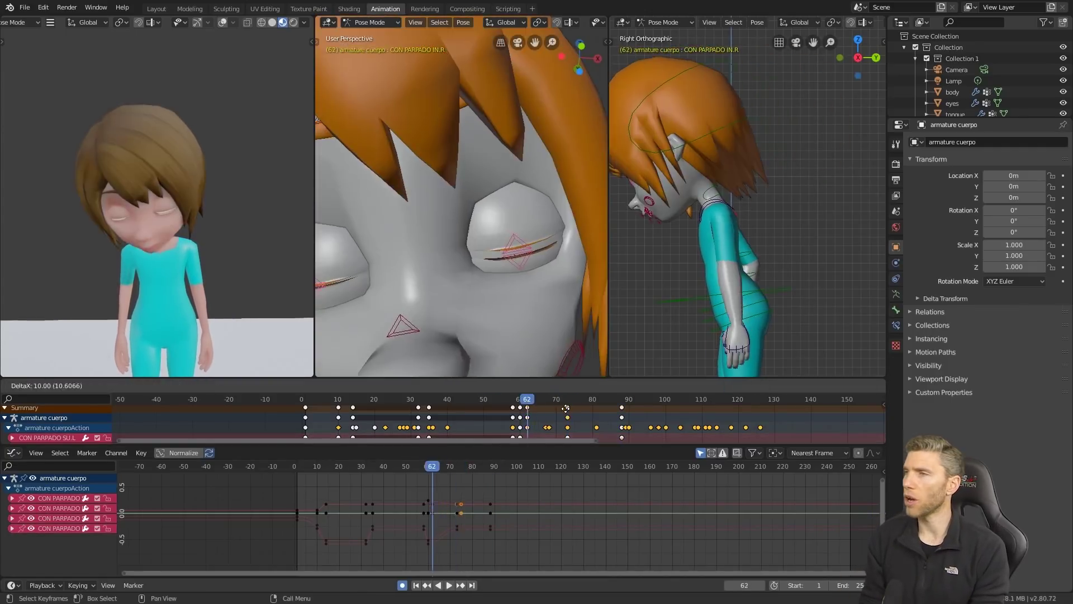
{"action": "left_click", "coordinate": [565, 408]}
{"action": "scroll", "coordinate": [440, 490], "scroll_direction": "up", "scroll_amount": 8}
{"action": "key", "text": "i"}
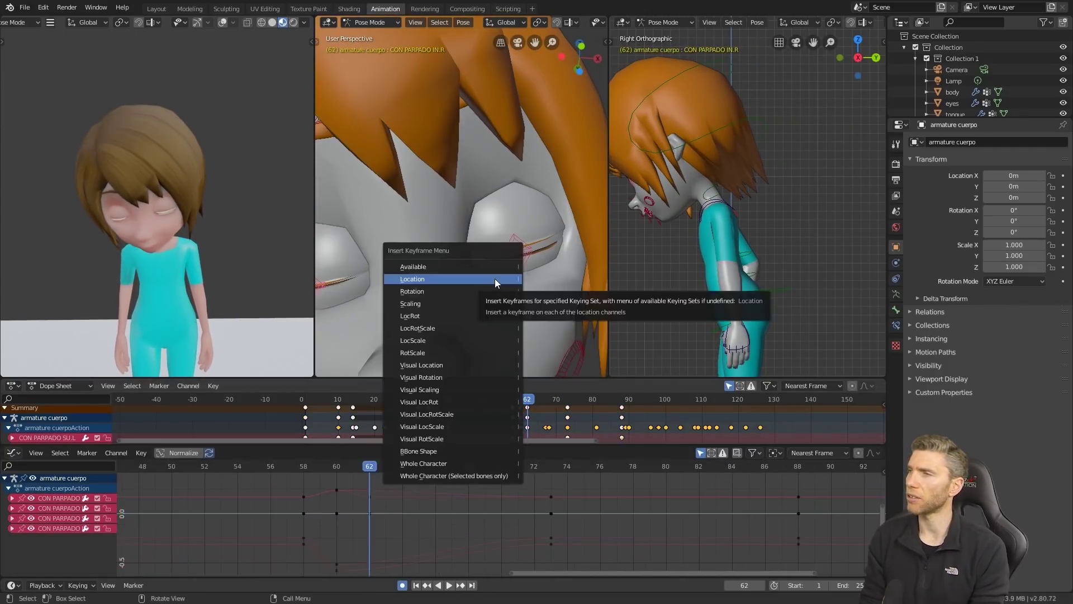
{"action": "left_click", "coordinate": [495, 278]}
- Scrub between frames 60 and 88 and examine the eyelids as the head lifts
{"action": "left_click_drag", "start_coordinate": [527, 409], "coordinate": [622, 400]}
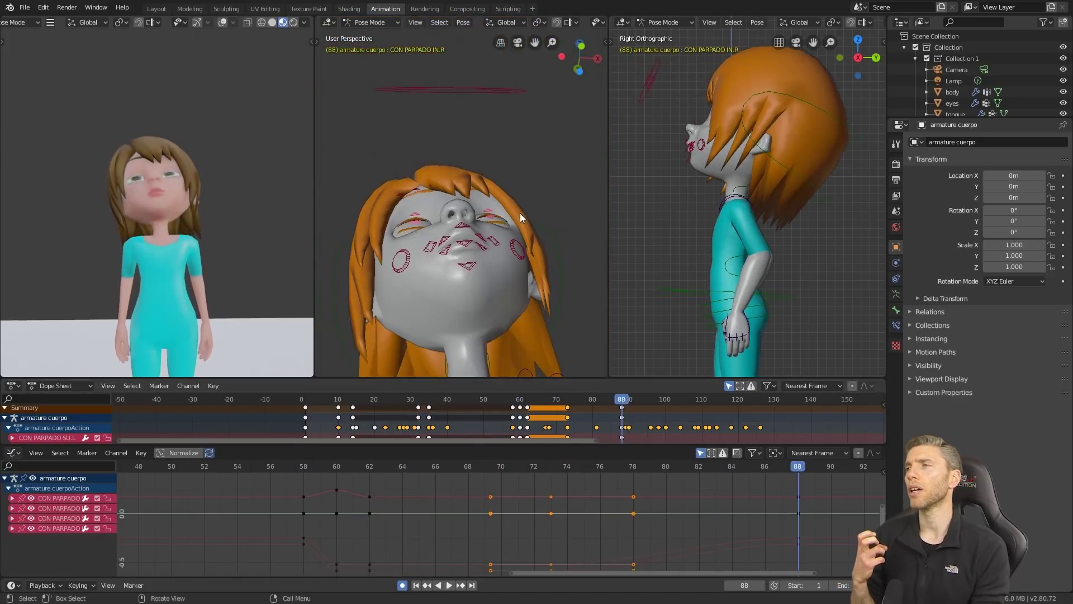
{"action": "left_click", "coordinate": [525, 400]}
{"action": "left_click_drag", "start_coordinate": [520, 400], "coordinate": [618, 400]}
{"action": "middle_click_drag", "start_coordinate": [494, 73], "coordinate": [494, 144]}
{"action": "scroll", "coordinate": [494, 144], "scroll_direction": "down", "scroll_amount": 2}
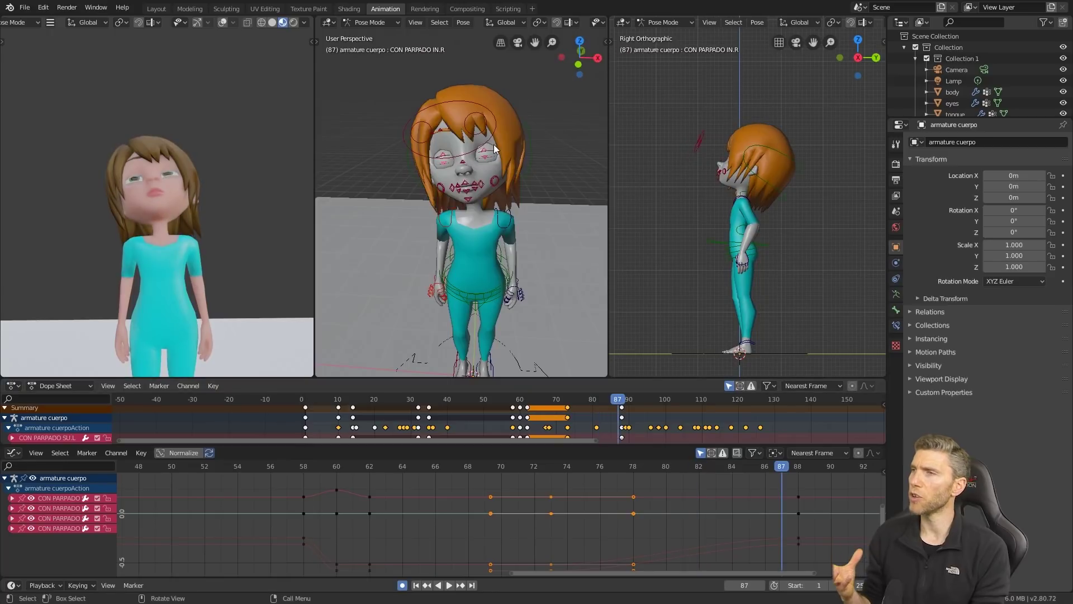
- Select the eye target control, scrub up to frame 126 and reposition the target to redirect the gaze
{"action": "left_click", "coordinate": [495, 140]}
{"action": "left_click_drag", "start_coordinate": [573, 400], "coordinate": [760, 400]}
{"action": "scroll", "coordinate": [157, 224], "scroll_direction": "down", "scroll_amount": 2}
{"action": "left_click", "coordinate": [624, 401]}
{"action": "key", "text": "g"}
{"action": "left_click", "coordinate": [527, 108]}
- Move the eye target control in the side and front views to aim the downward gaze on frame 126
{"action": "key", "text": "g"}
{"action": "left_click", "coordinate": [687, 167]}
{"action": "key", "text": "KP_1"}
{"action": "key", "text": "g"}
{"action": "left_click", "coordinate": [568, 315]}
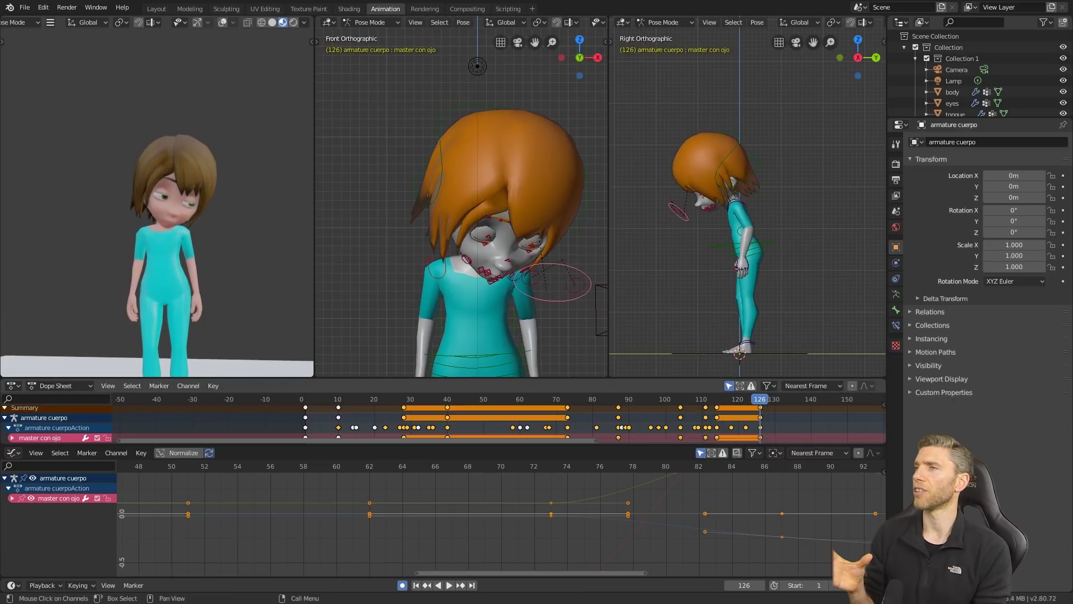
- Select all the rig's controls and shift every keyframe after frame 58 four frames later
{"action": "key", "text": "space"}
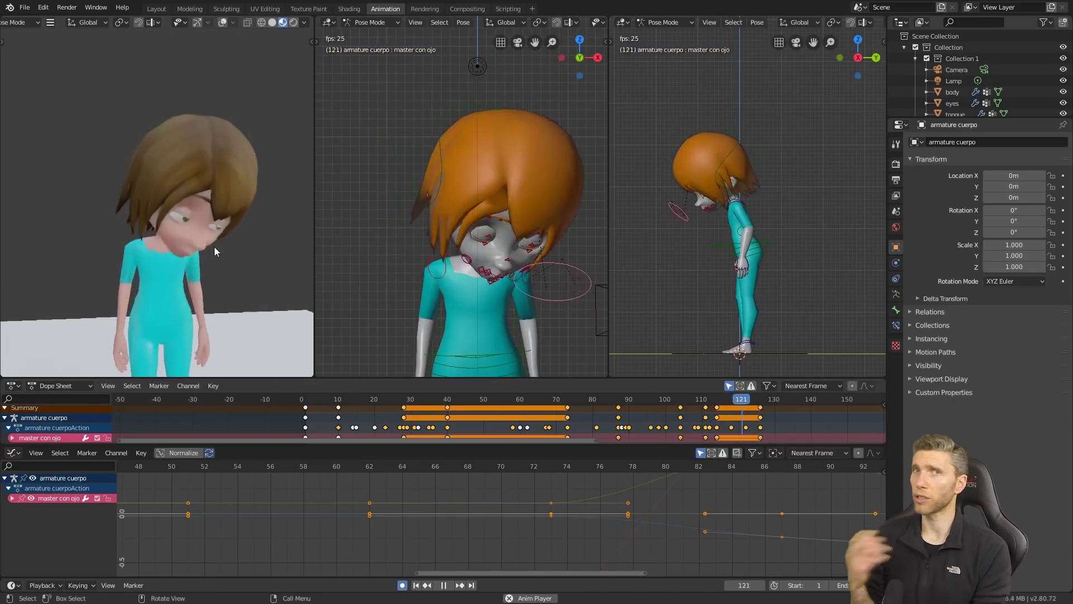
{"action": "left_click_drag", "start_coordinate": [475, 401], "coordinate": [521, 432]}
{"action": "scroll", "coordinate": [521, 425], "scroll_direction": "down", "scroll_amount": 5}
{"action": "key", "text": "a"}
{"action": "left_click", "coordinate": [366, 400]}
{"action": "left_click", "coordinate": [509, 400]}
{"action": "key", "text": "space"}
{"action": "key", "text": "bracketright"}
{"action": "key", "text": "g"}
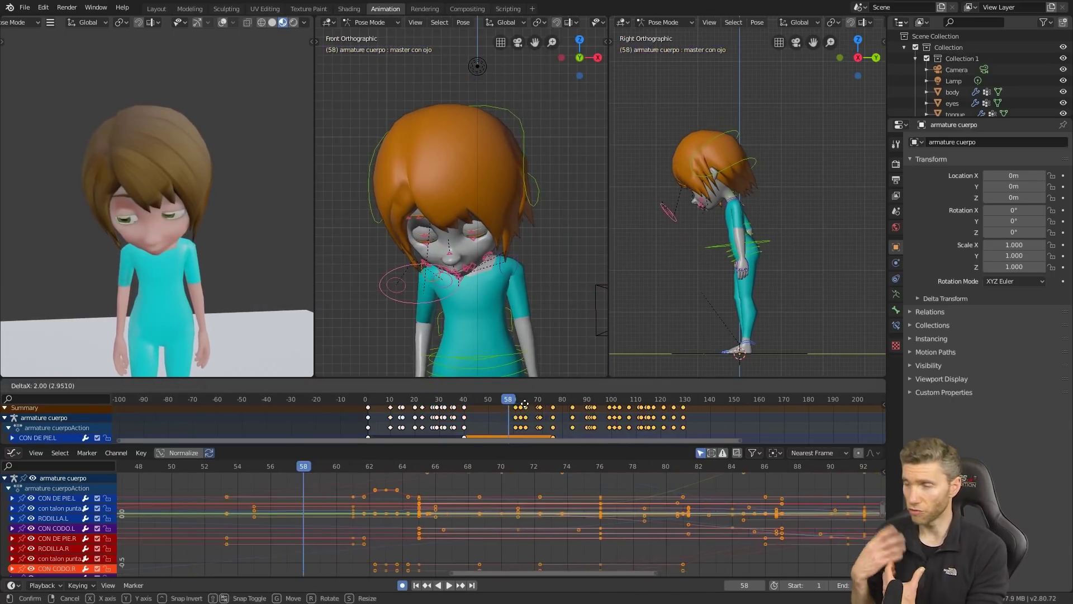
{"action": "left_click", "coordinate": [526, 411]}
- Play back the retimed motion and scrub to frame 37 to examine the lowered head and face
{"action": "key", "text": "space"}
{"action": "left_click", "coordinate": [509, 400]}
{"action": "left_click_drag", "start_coordinate": [509, 400], "coordinate": [385, 396]}
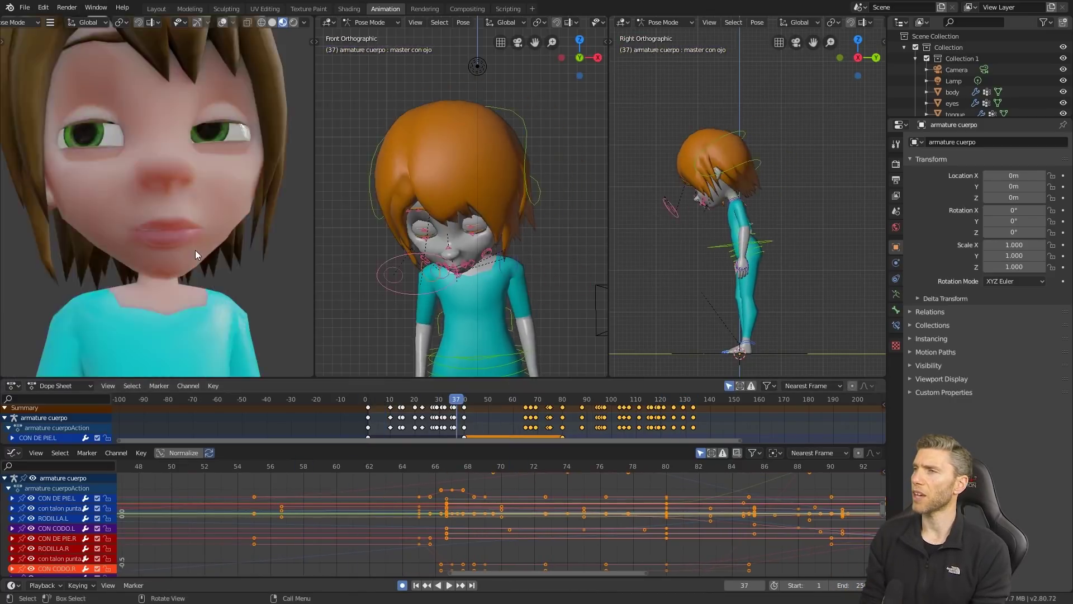
{"action": "key", "text": "space"}
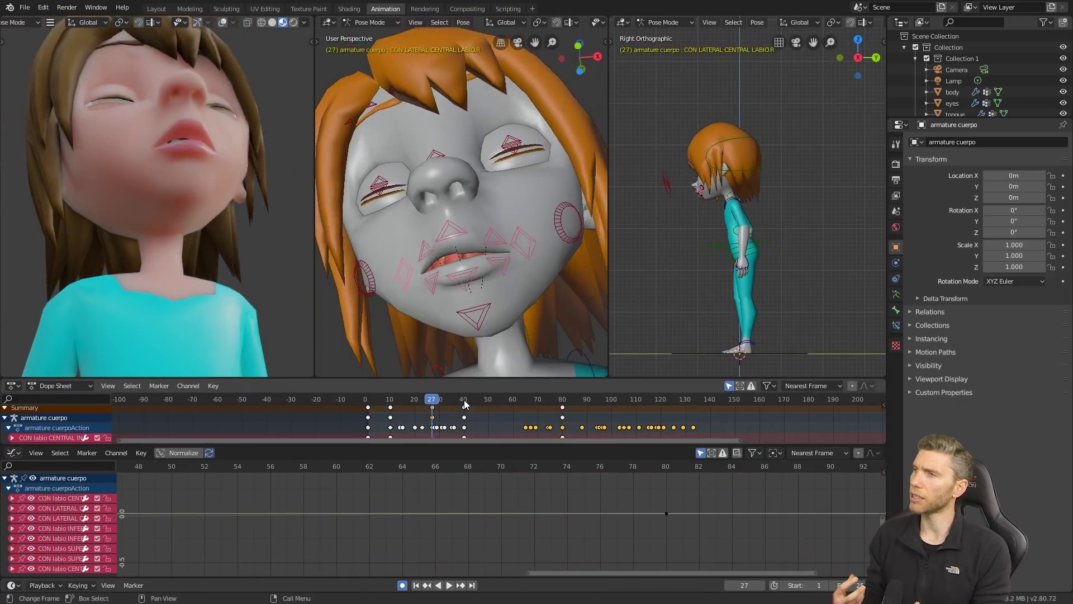
- Reposition the upper right lip control on frame 80 to shape the mouth
{"action": "left_click", "coordinate": [464, 407]}
{"action": "left_click_drag", "start_coordinate": [467, 400], "coordinate": [525, 400]}
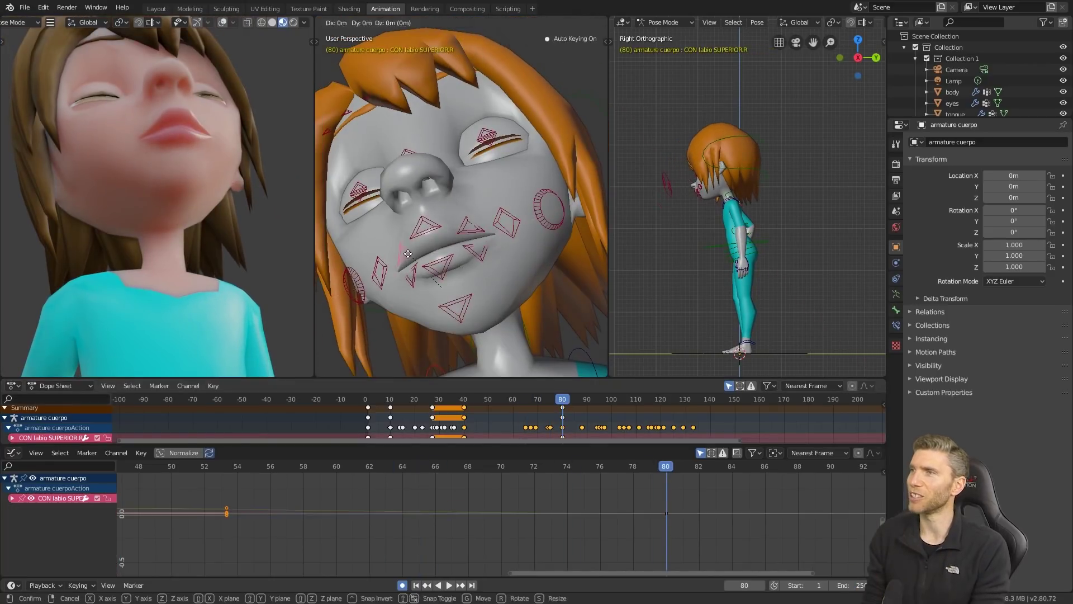
{"action": "left_click", "coordinate": [407, 251]}
{"action": "key", "text": "Left"}
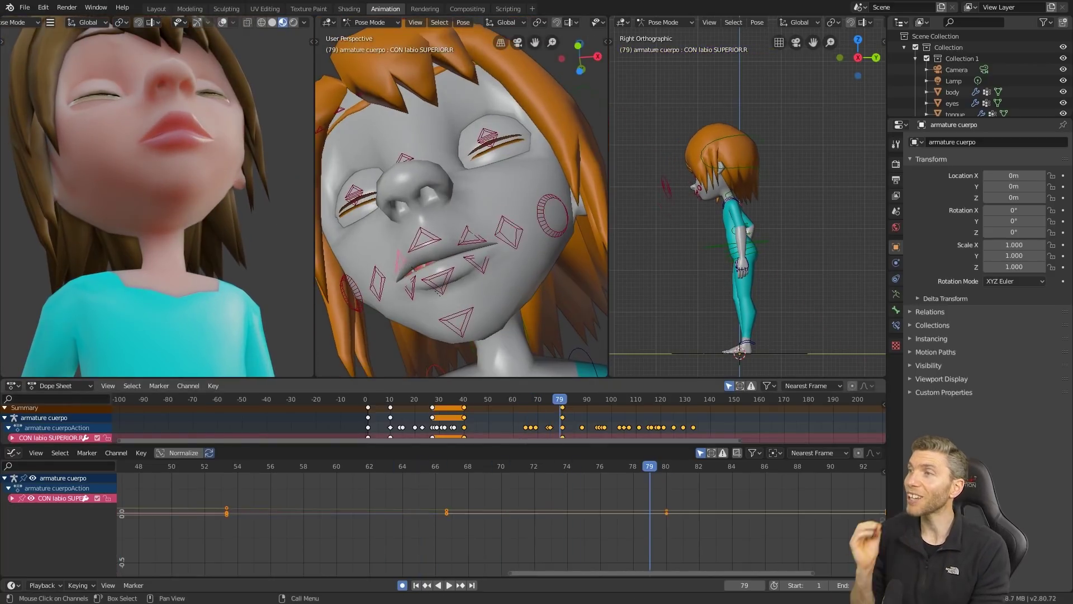
- Move the central lower lip control about 0.065 m along the global Y axis on frame 96
{"action": "mouse_move", "coordinate": [599, 401]}
{"action": "left_mouse_down"}
{"action": "mouse_move", "coordinate": [637, 400]}
{"action": "mouse_move", "coordinate": [601, 401]}
{"action": "left_mouse_up"}
{"action": "left_click", "coordinate": [472, 146]}
{"action": "key", "text": "g"}
{"action": "key", "text": "y"}
{"action": "key", "text": "y"}
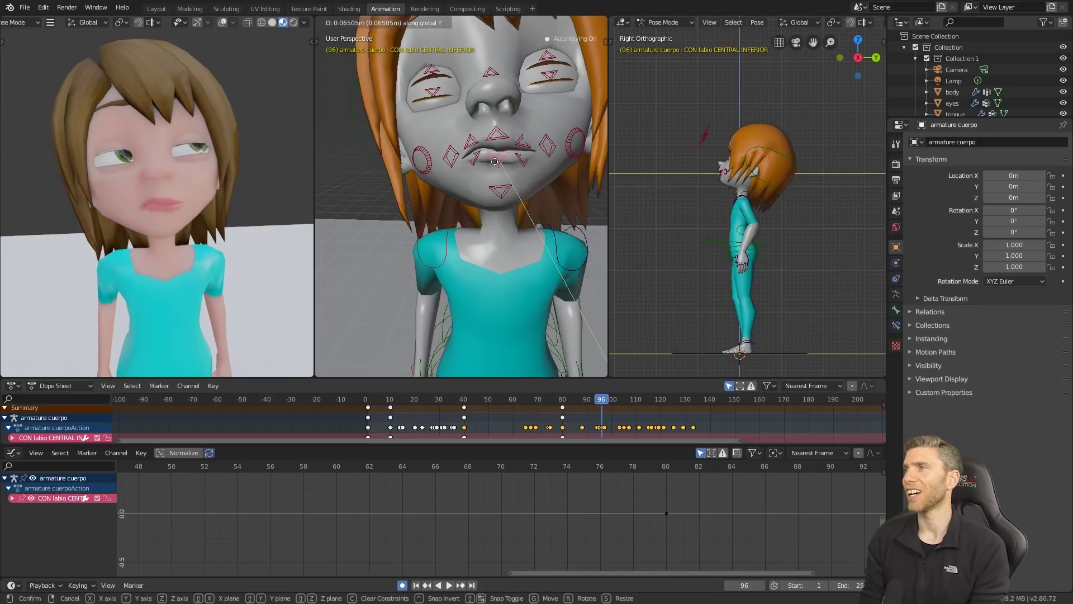
{"action": "left_click", "coordinate": [495, 162]}
- Play back the mouth animation and save the scene as a Blender file in the "12 - un interested" folder
{"action": "key", "text": "space"}
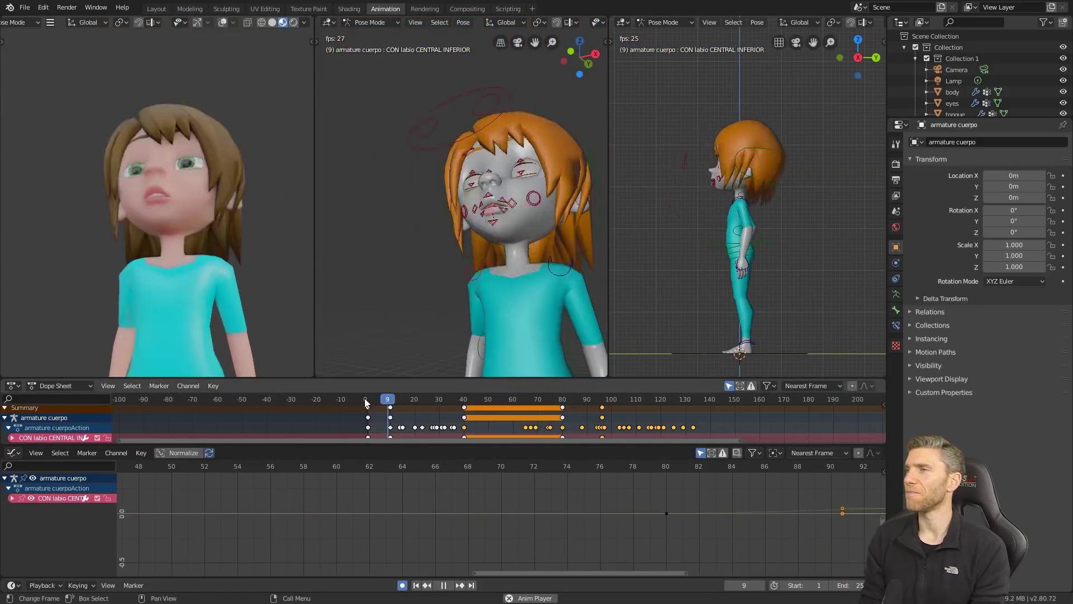
{"action": "key", "text": "space"}
{"action": "key", "text": "ctrl+shift+s"}
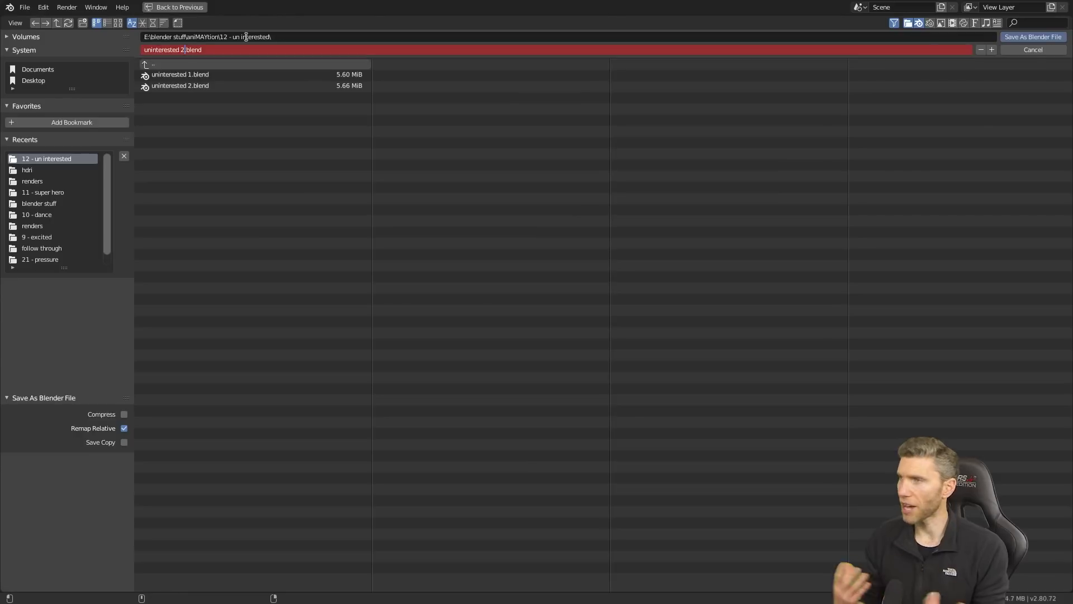
{"action": "key", "text": "Return"}
- Select the hair mesh in Object Mode, return to frame 1 and add a Basis shape key and a second one named down
{"action": "key", "text": "ctrl+Tab"}
{"action": "left_click", "coordinate": [518, 260]}
{"action": "middle_click_drag", "start_coordinate": [518, 260], "coordinate": [397, 257]}
{"action": "key", "text": "shift+Left"}
{"action": "left_click", "coordinate": [895, 325]}
{"action": "left_click", "coordinate": [1062, 243]}
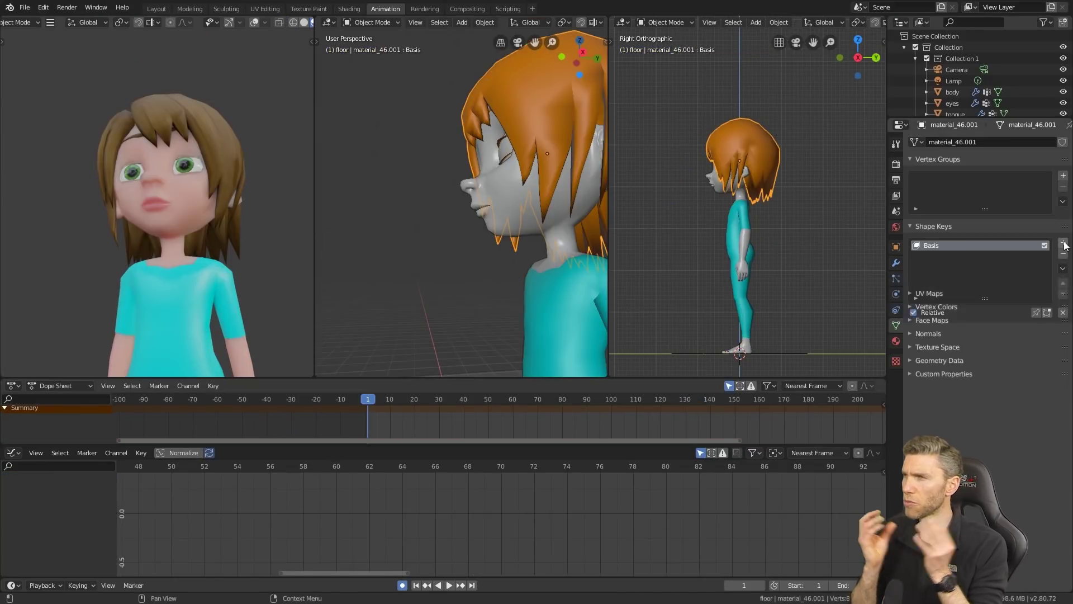
{"action": "left_click", "coordinate": [1062, 243]}
{"action": "double_click", "coordinate": [933, 257]}
{"action": "type", "text": "down"}
- Edit the down shape key on frame 30 with proportional editing, moving the tips of the front hair strands
{"action": "left_click_drag", "start_coordinate": [391, 399], "coordinate": [439, 399]}
{"action": "key", "text": "Tab"}
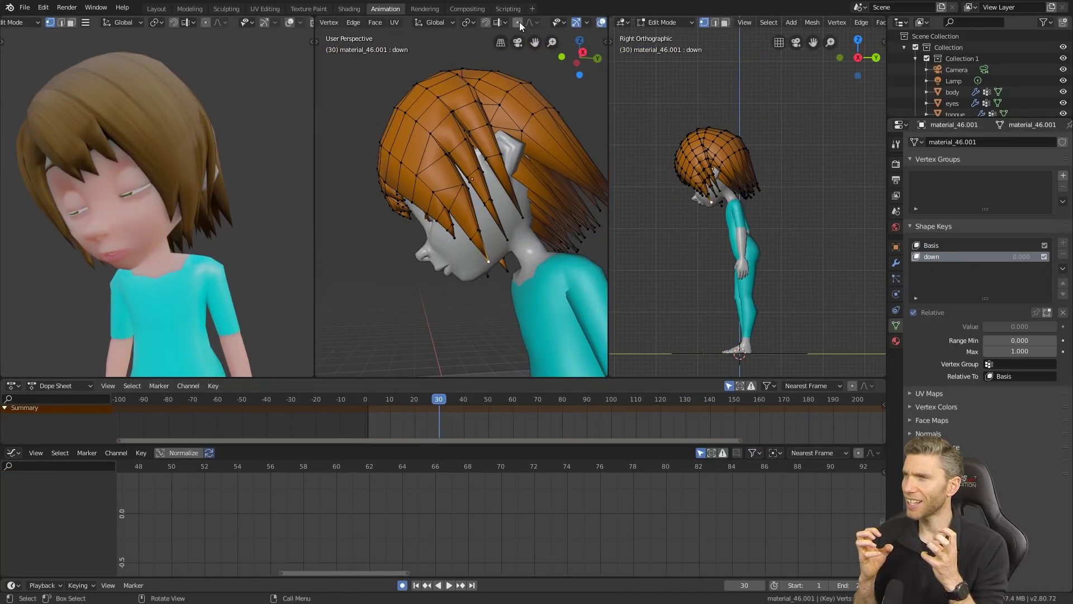
{"action": "left_click", "coordinate": [519, 23]}
{"action": "key", "text": "g"}
{"action": "right_click", "coordinate": [486, 278]}
{"action": "middle_click_drag", "start_coordinate": [486, 278], "coordinate": [523, 271]}
{"action": "left_click", "coordinate": [404, 223]}
{"action": "key", "text": "g"}
{"action": "right_click", "coordinate": [408, 224]}
{"action": "mouse_move", "coordinate": [408, 224]}
{"action": "middle_mouse_down"}
{"action": "mouse_move", "coordinate": [385, 212]}
{"action": "mouse_move", "coordinate": [411, 218]}
{"action": "middle_mouse_up"}
{"action": "scroll", "coordinate": [685, 184], "scroll_direction": "up", "scroll_amount": 12}
{"action": "key", "text": "g"}
{"action": "left_click", "coordinate": [706, 235]}
- Rotate the hair strands at the back of the head so they hang toward the neck, then leave Edit Mode
{"action": "middle_click_drag", "start_coordinate": [336, 268], "coordinate": [403, 240]}
{"action": "key", "text": "r"}
{"action": "left_click", "coordinate": [419, 230]}
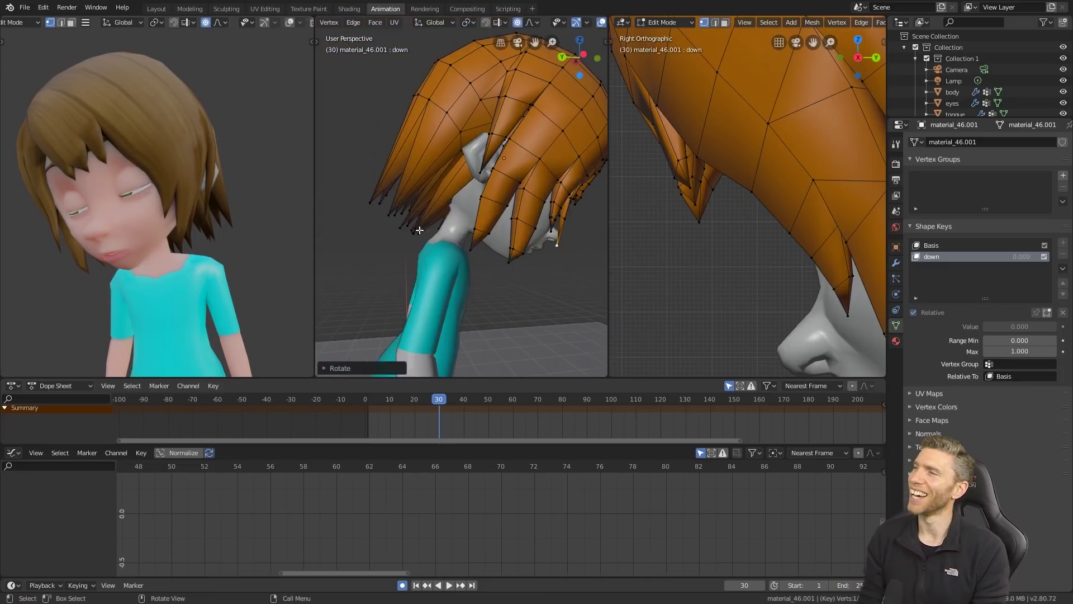
{"action": "key", "text": "r"}
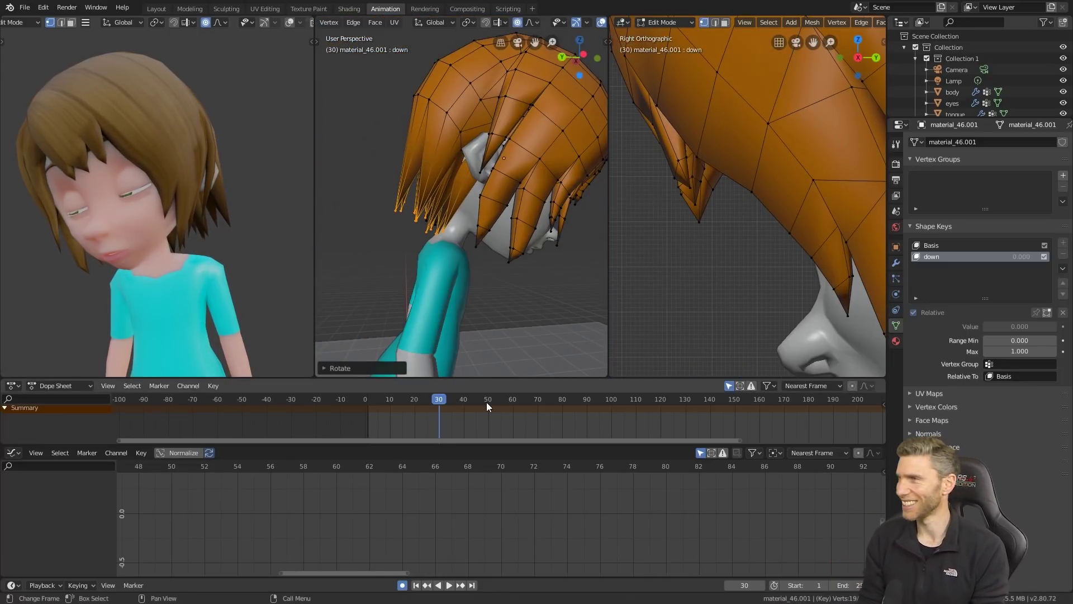
{"action": "left_click_drag", "start_coordinate": [487, 403], "coordinate": [451, 399]}
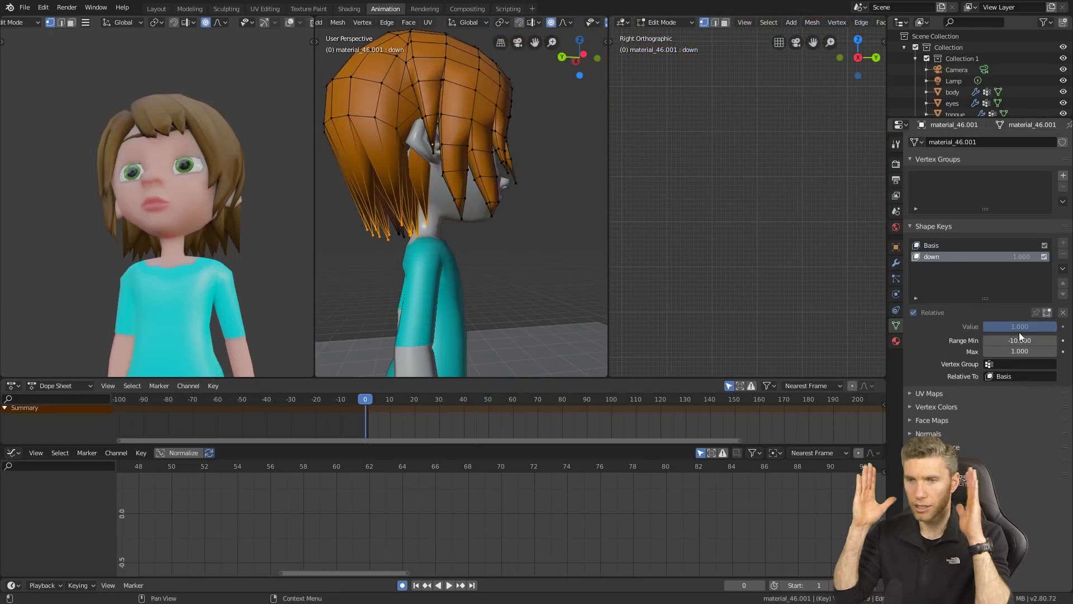
{"action": "key", "text": "Tab"}
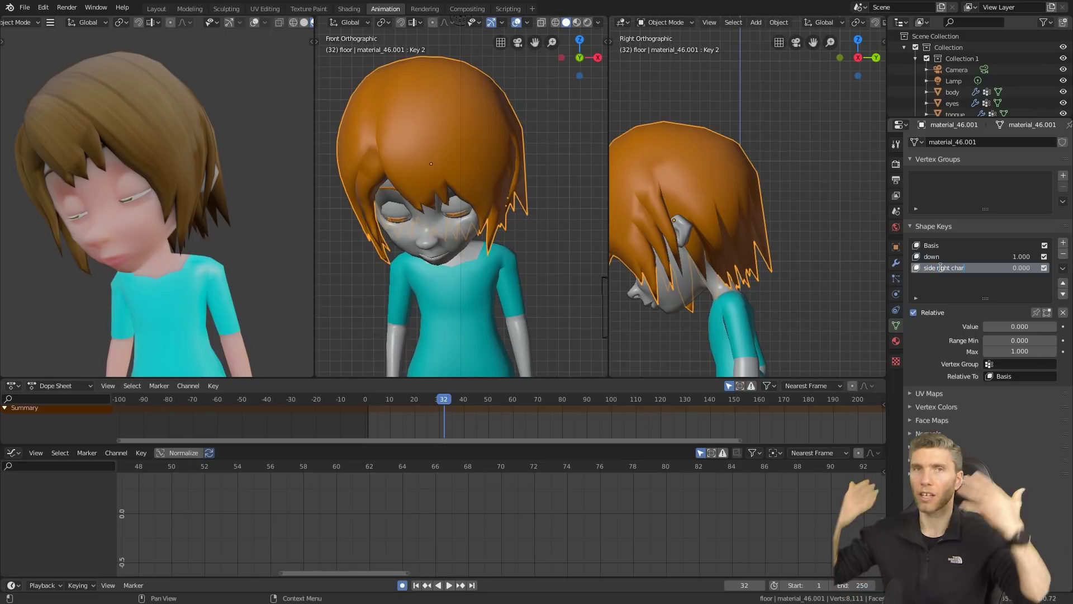
- Name the new shape key side right char and swing its hair tips sideways in the front view on frame 32
{"action": "key", "text": "Return"}
{"action": "key", "text": "Tab"}
{"action": "key", "text": "ctrl+KP_1"}
{"action": "key", "text": "g"}
{"action": "key", "text": "a"}
{"action": "key", "text": "alt+a"}
{"action": "middle_click_drag", "start_coordinate": [498, 292], "coordinate": [509, 238]}
{"action": "key", "text": "KP_1"}
{"action": "key", "text": "g"}
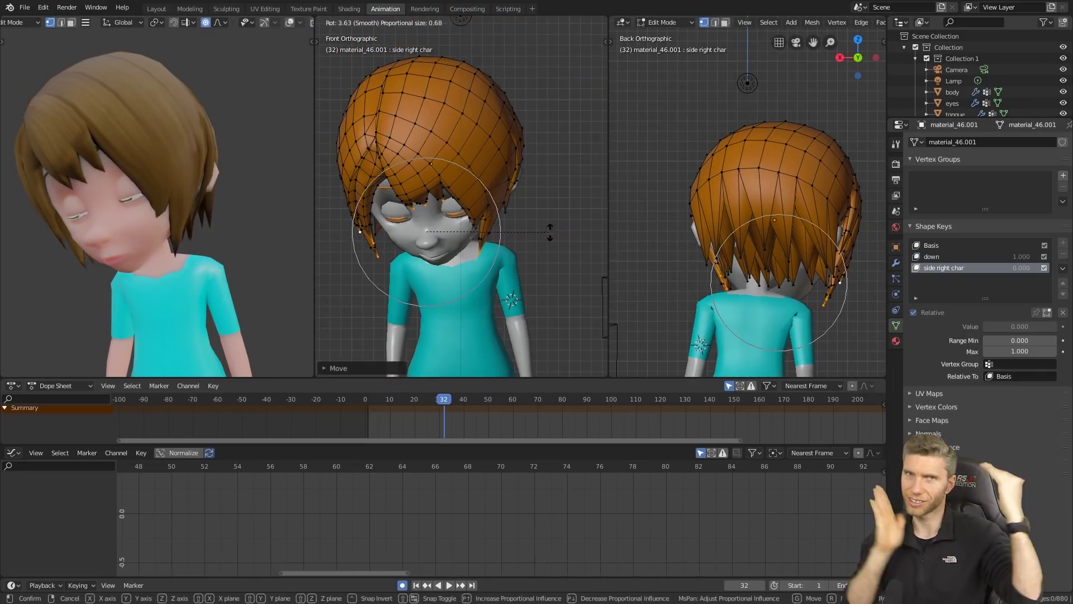
- Leave Edit Mode and keyframe the down and side right char shape keys at 0 on frame 1
{"action": "key", "text": "Tab"}
{"action": "mouse_move", "coordinate": [985, 327]}
{"action": "left_mouse_down"}
{"action": "mouse_move", "coordinate": [1052, 327]}
{"action": "mouse_move", "coordinate": [983, 327]}
{"action": "left_mouse_up"}
{"action": "left_click", "coordinate": [950, 256]}
{"action": "left_click_drag", "start_coordinate": [441, 403], "coordinate": [400, 401]}
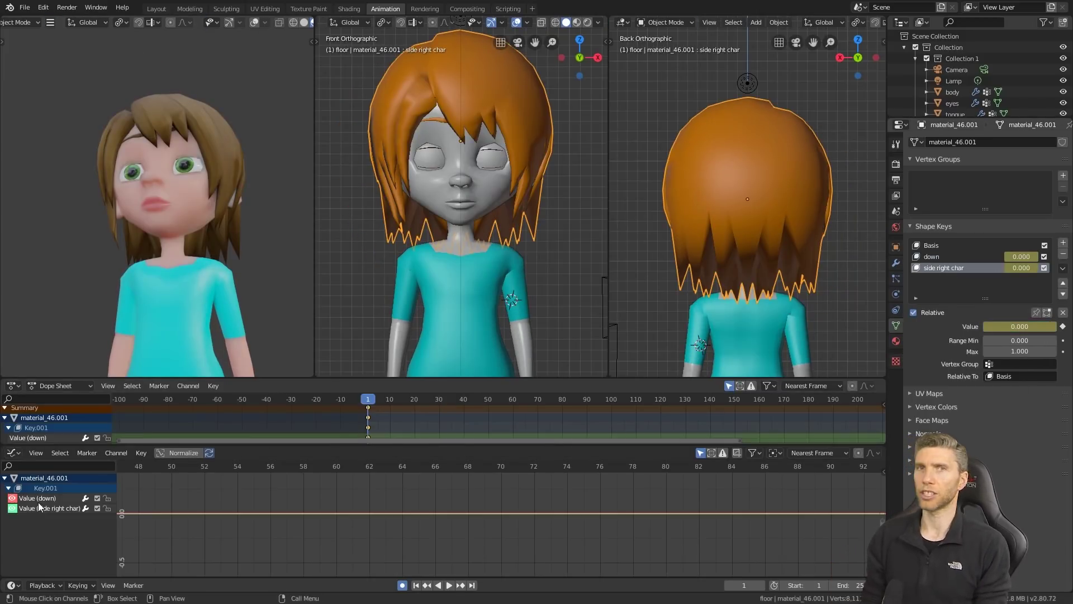
- Keyframe the hair shape keys as the head drops, with down and side right char at 0.8 on frame 36
{"action": "key", "text": "Home"}
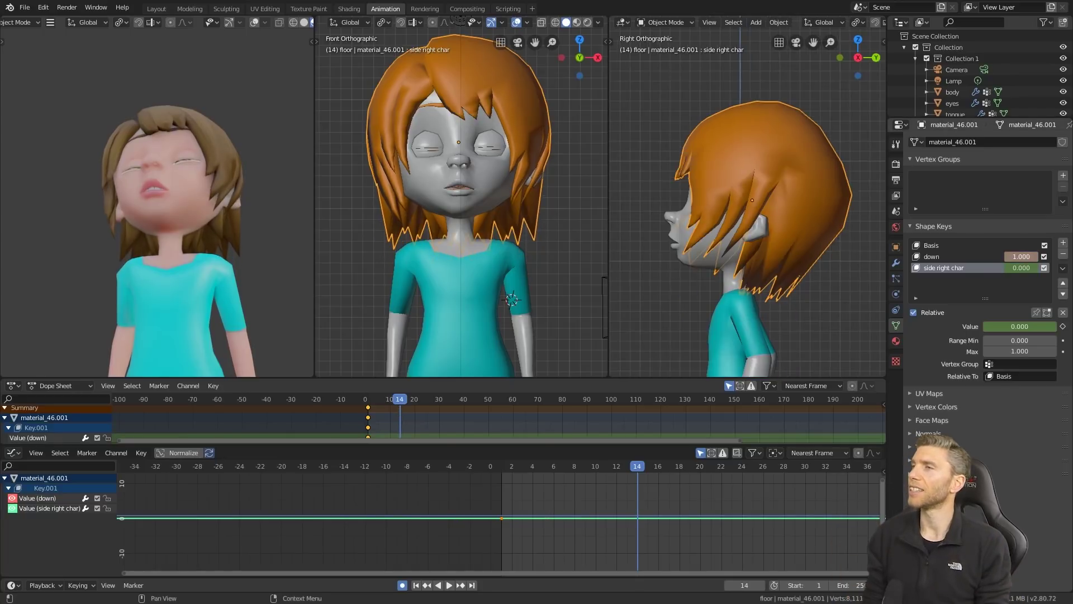
{"action": "key", "text": "space"}
{"action": "left_click", "coordinate": [364, 401]}
{"action": "left_click_drag", "start_coordinate": [365, 401], "coordinate": [467, 402]}
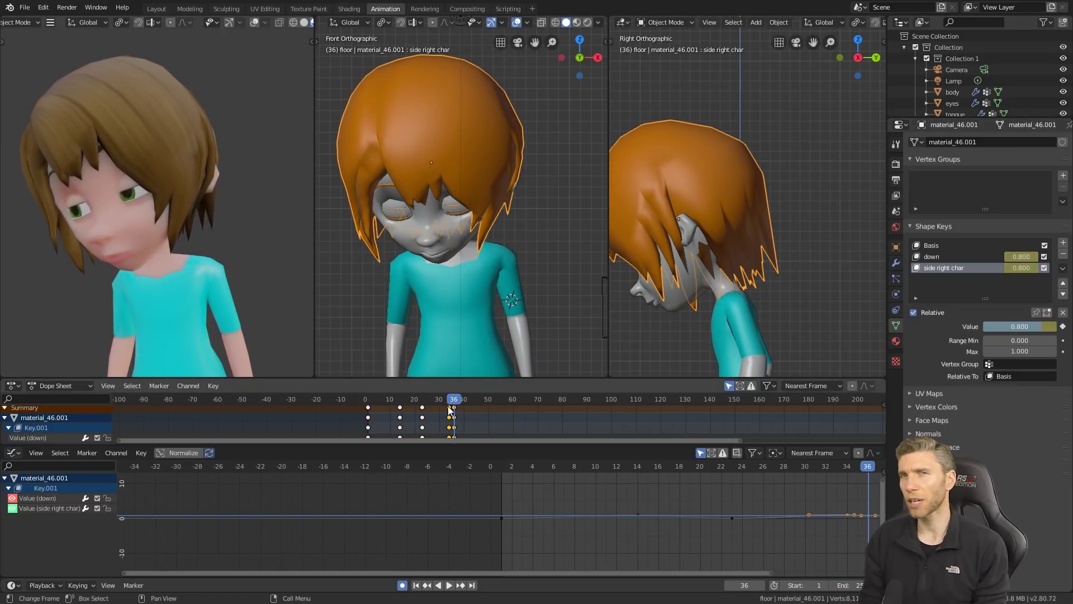
{"action": "left_click_drag", "start_coordinate": [450, 409], "coordinate": [433, 403]}
- Play back the hair sway and extend the shape key animation with keyframes from frame 45 through frame 111
{"action": "key", "text": "space"}
{"action": "key", "text": "space"}
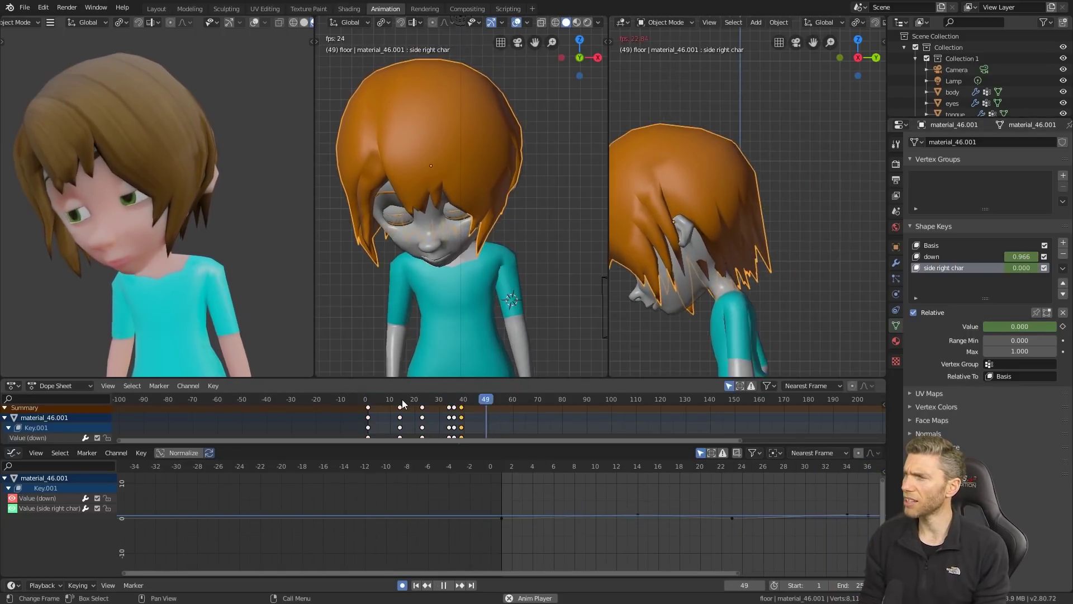
{"action": "mouse_move", "coordinate": [508, 408]}
{"action": "left_mouse_down"}
{"action": "mouse_move", "coordinate": [459, 410]}
{"action": "mouse_move", "coordinate": [538, 401]}
{"action": "mouse_move", "coordinate": [523, 400]}
{"action": "left_mouse_up"}
{"action": "key", "text": "ctrl+z"}
{"action": "left_click", "coordinate": [524, 400]}
{"action": "key", "text": "space"}
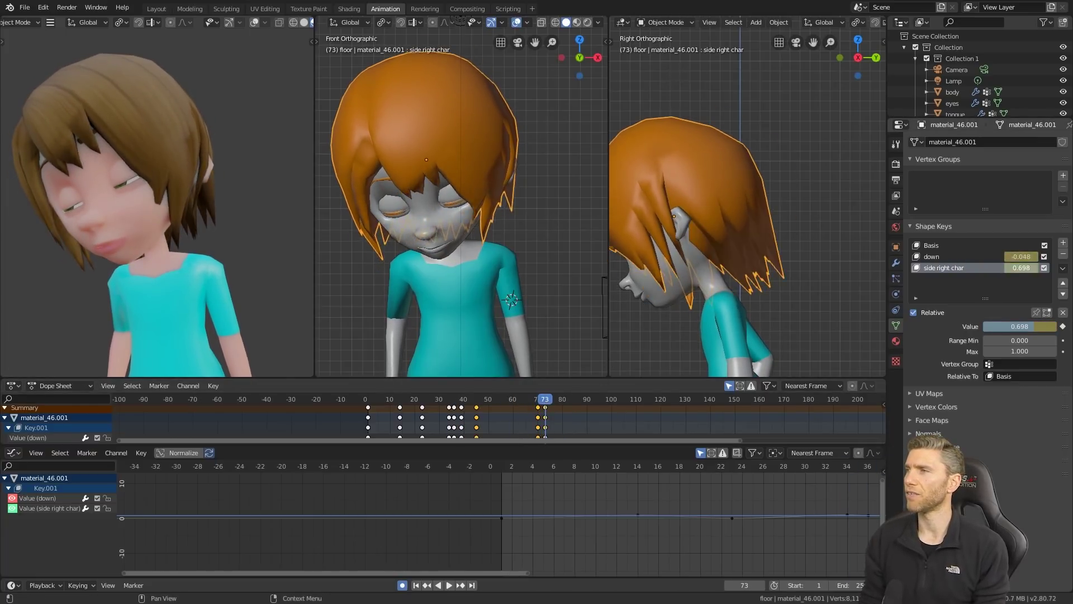
{"action": "key", "text": "space"}
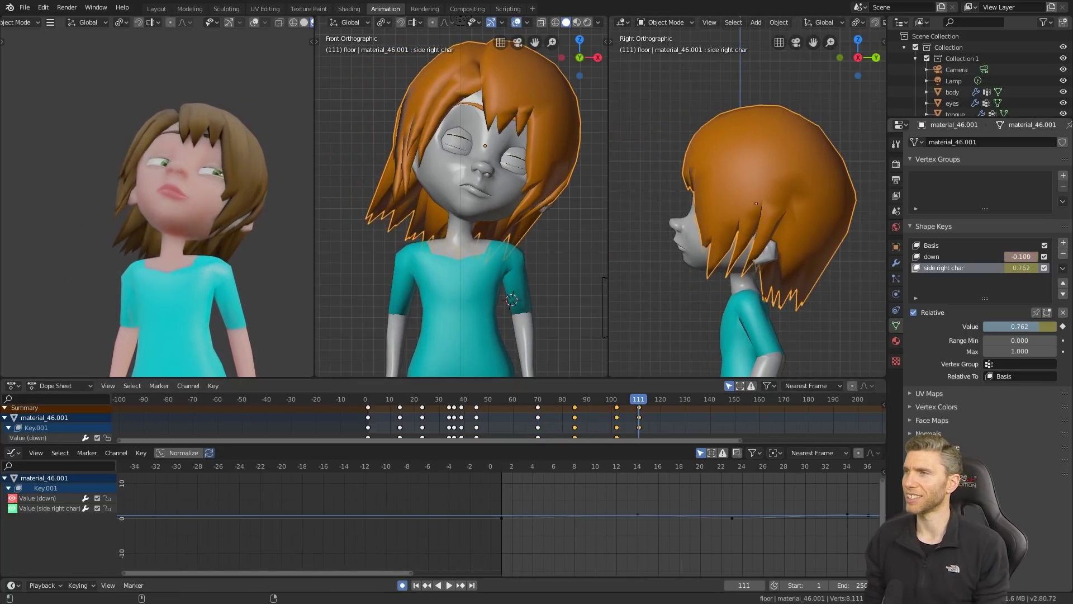
- Set the down shape key to 1.0 on frame 120 and add a side left char shape key with a value of 1.0
{"action": "left_click_drag", "start_coordinate": [639, 399], "coordinate": [664, 402]}
{"action": "left_click", "coordinate": [1024, 257]}
{"action": "type", "text": "1.0"}
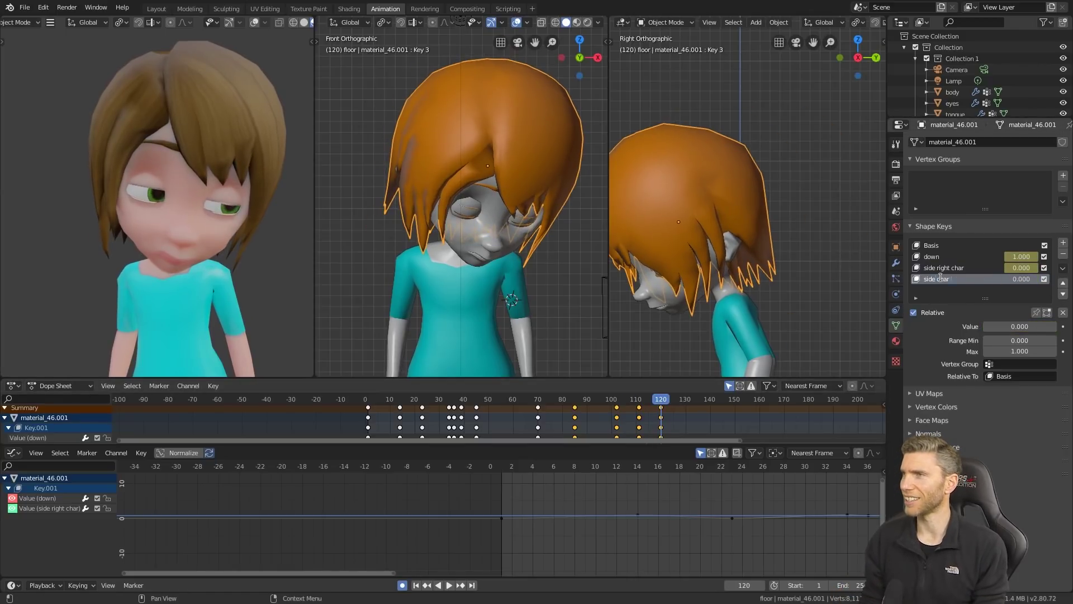
{"action": "left_click_drag", "start_coordinate": [992, 327], "coordinate": [1056, 327]}
- Reshape the hair strands sideways for the side left char shape key and return to Object Mode
{"action": "key", "text": "Tab"}
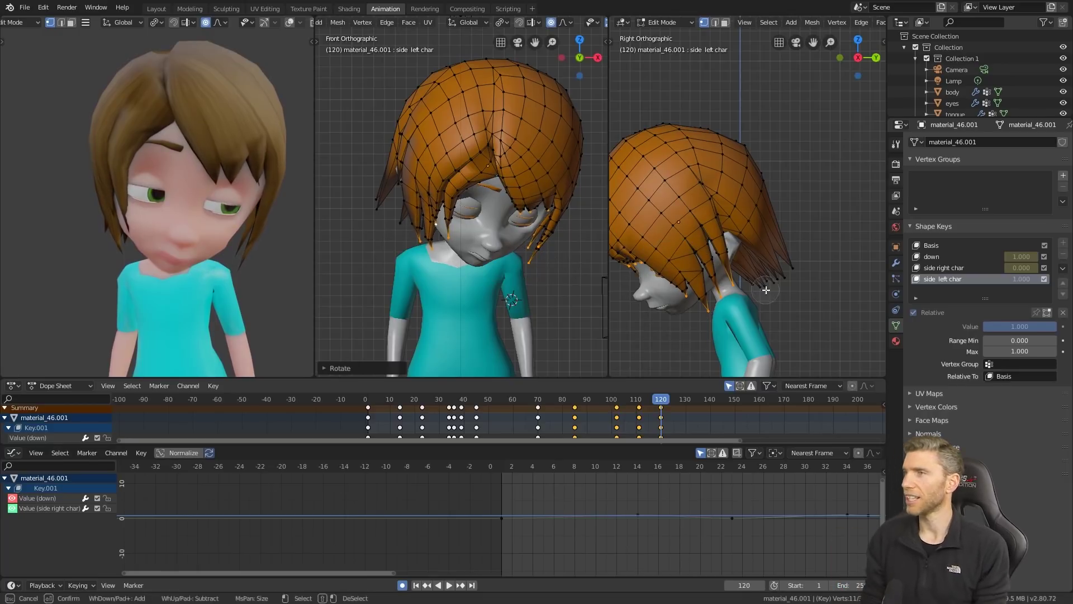
{"action": "key", "text": "Escape"}
{"action": "middle_click_drag", "start_coordinate": [414, 255], "coordinate": [587, 240]}
{"action": "key", "text": "g"}
{"action": "left_click", "coordinate": [515, 180]}
{"action": "key", "text": "Tab"}
- Keyframe side left char on frames 120 and about 125, set it to 0 near frame 111 and to 0.619 on frame 130
{"action": "mouse_move", "coordinate": [661, 400]}
{"action": "left_mouse_down"}
{"action": "mouse_move", "coordinate": [645, 403]}
{"action": "mouse_move", "coordinate": [661, 400]}
{"action": "left_mouse_up"}
{"action": "key", "text": "i"}
{"action": "left_click", "coordinate": [638, 399]}
{"action": "left_click_drag", "start_coordinate": [1020, 327], "coordinate": [983, 326]}
{"action": "left_click_drag", "start_coordinate": [635, 399], "coordinate": [674, 400]}
{"action": "key", "text": "i"}
{"action": "left_click", "coordinate": [686, 399]}
{"action": "left_click_drag", "start_coordinate": [1051, 326], "coordinate": [1028, 326]}
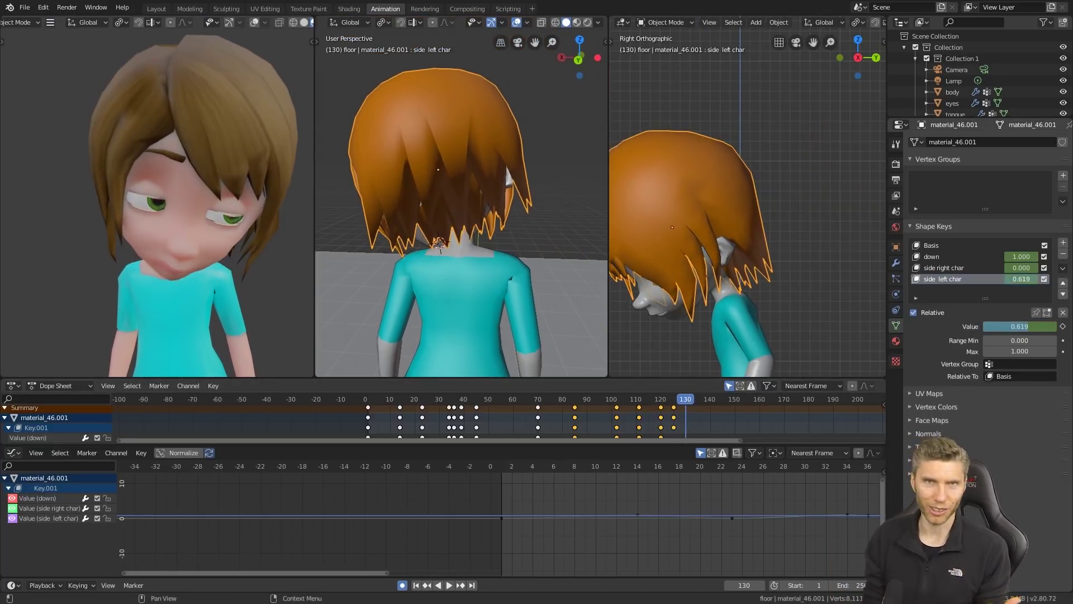
- Adjust the side left char values around frames 125 and 130, then scrub from the start to frame 103
{"action": "key", "text": "g"}
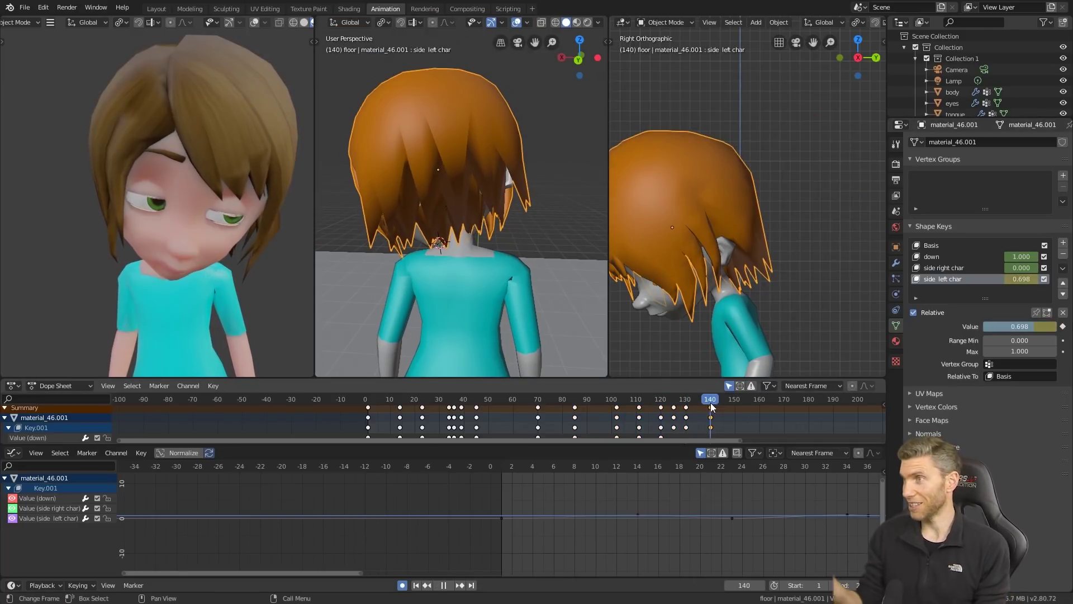
{"action": "scroll", "coordinate": [839, 184], "scroll_direction": "down", "scroll_amount": 2}
{"action": "left_click_drag", "start_coordinate": [693, 401], "coordinate": [673, 405]}
{"action": "left_click_drag", "start_coordinate": [1021, 327], "coordinate": [1011, 327]}
{"action": "left_click_drag", "start_coordinate": [673, 400], "coordinate": [687, 401]}
{"action": "left_click_drag", "start_coordinate": [1020, 326], "coordinate": [1028, 327]}
{"action": "left_click_drag", "start_coordinate": [368, 400], "coordinate": [621, 405]}
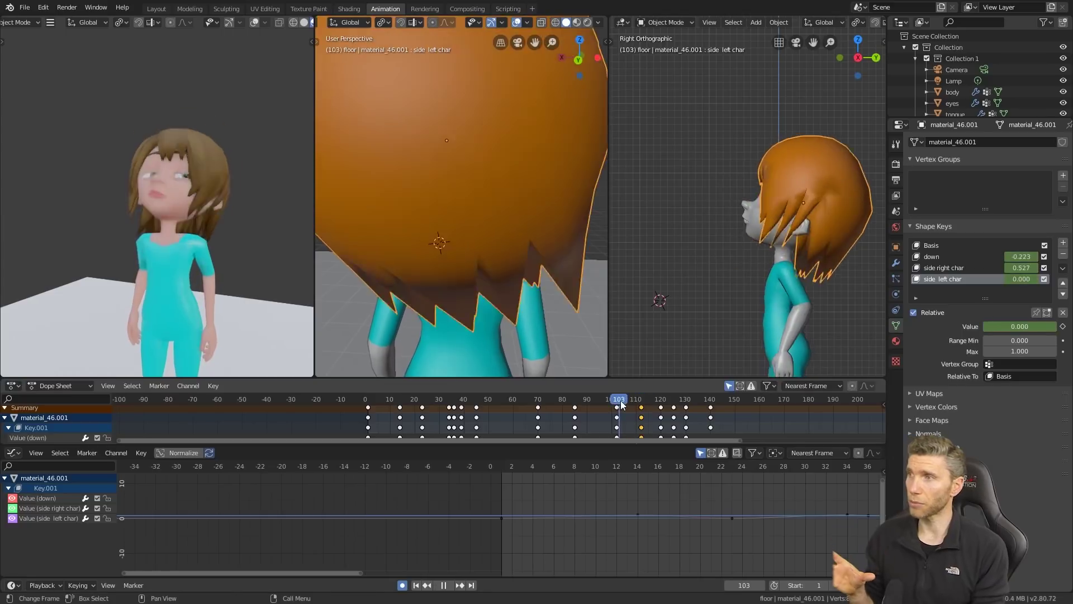
- Play back the hair sway and lower the side right char value near the start of the animation
{"action": "key", "text": "space"}
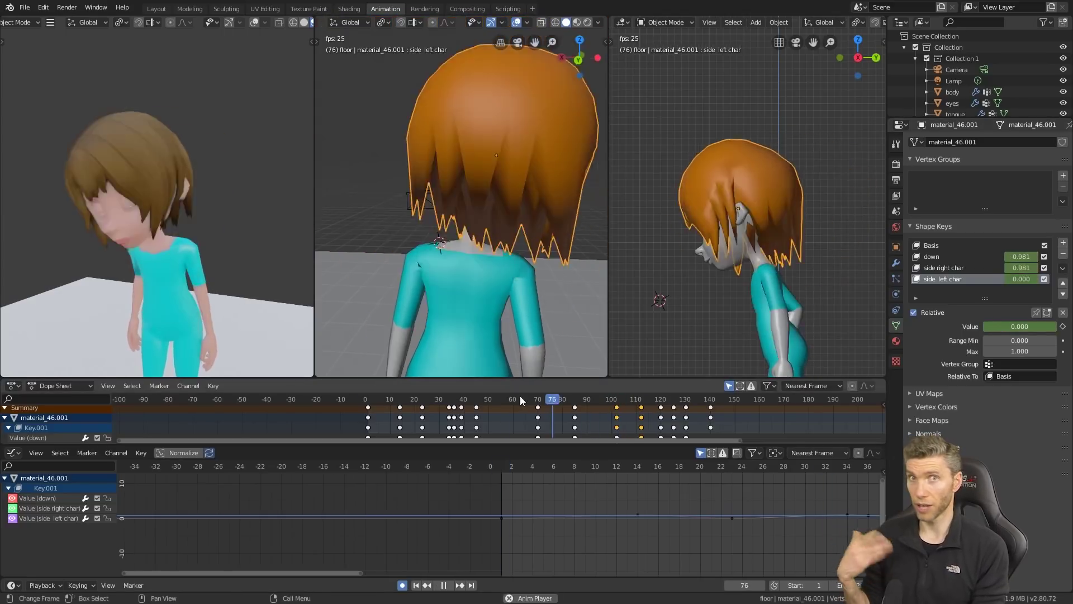
{"action": "key", "text": "space"}
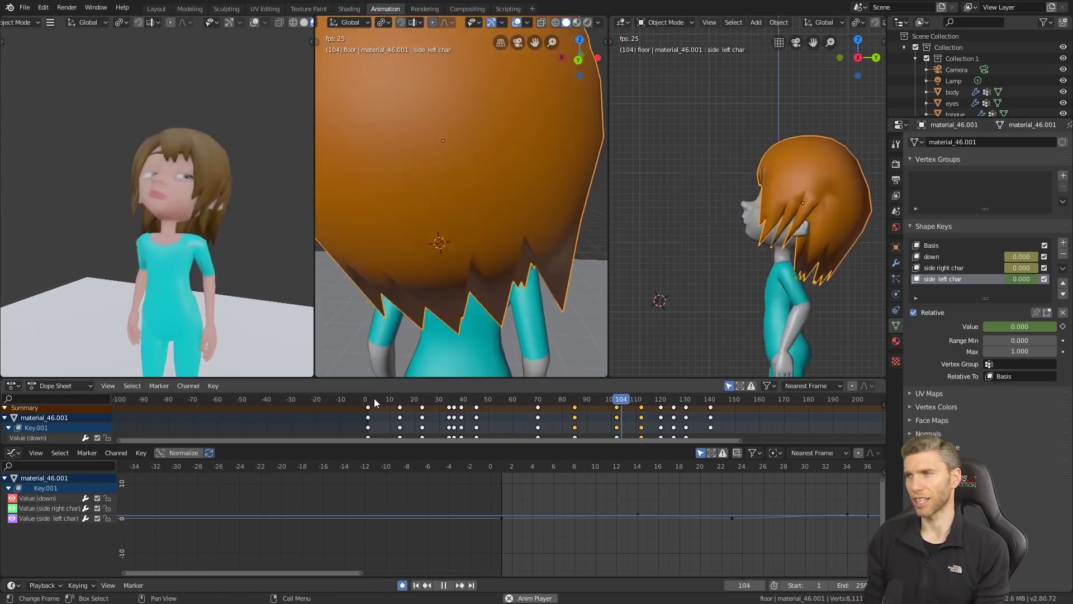
{"action": "left_click_drag", "start_coordinate": [370, 402], "coordinate": [382, 403]}
{"action": "left_click_drag", "start_coordinate": [1019, 268], "coordinate": [1004, 268]}
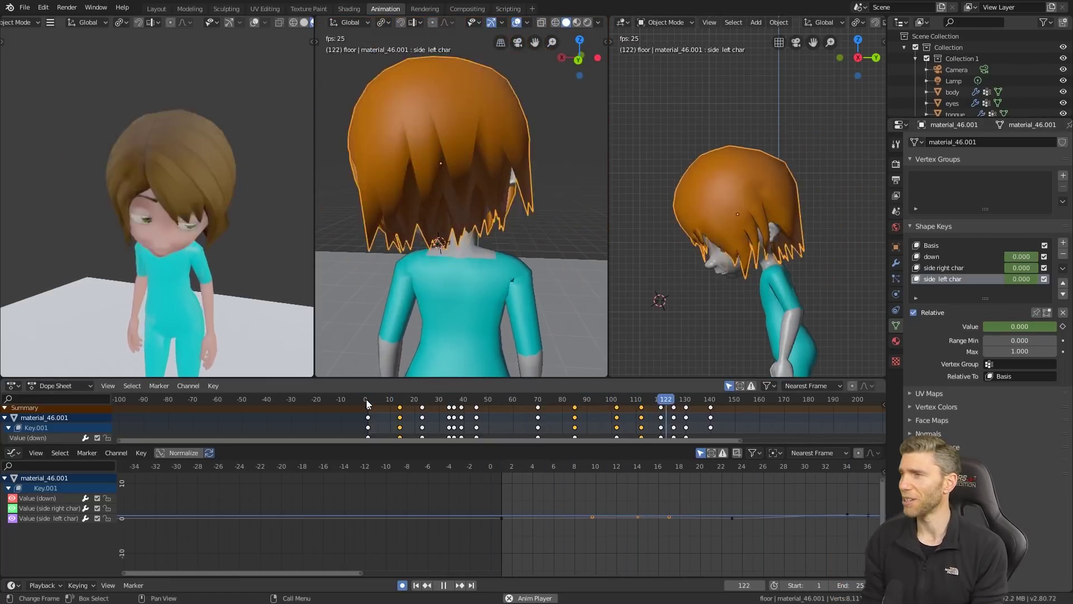
- Check the hair between frames 85 and 70 and lower the side left char value on frame 70
{"action": "key", "text": "space"}
{"action": "mouse_move", "coordinate": [575, 401]}
{"action": "left_mouse_down"}
{"action": "mouse_move", "coordinate": [541, 404]}
{"action": "mouse_move", "coordinate": [575, 405]}
{"action": "left_mouse_up"}
{"action": "left_click", "coordinate": [539, 400]}
{"action": "left_click_drag", "start_coordinate": [1021, 279], "coordinate": [1012, 279]}
- Move the hair shape keyframes near frame 102 to about frame 98 and play back from frame 70
{"action": "left_click_drag", "start_coordinate": [666, 401], "coordinate": [607, 408]}
{"action": "left_click", "coordinate": [617, 401]}
{"action": "left_click", "coordinate": [541, 400]}
{"action": "key", "text": "space"}
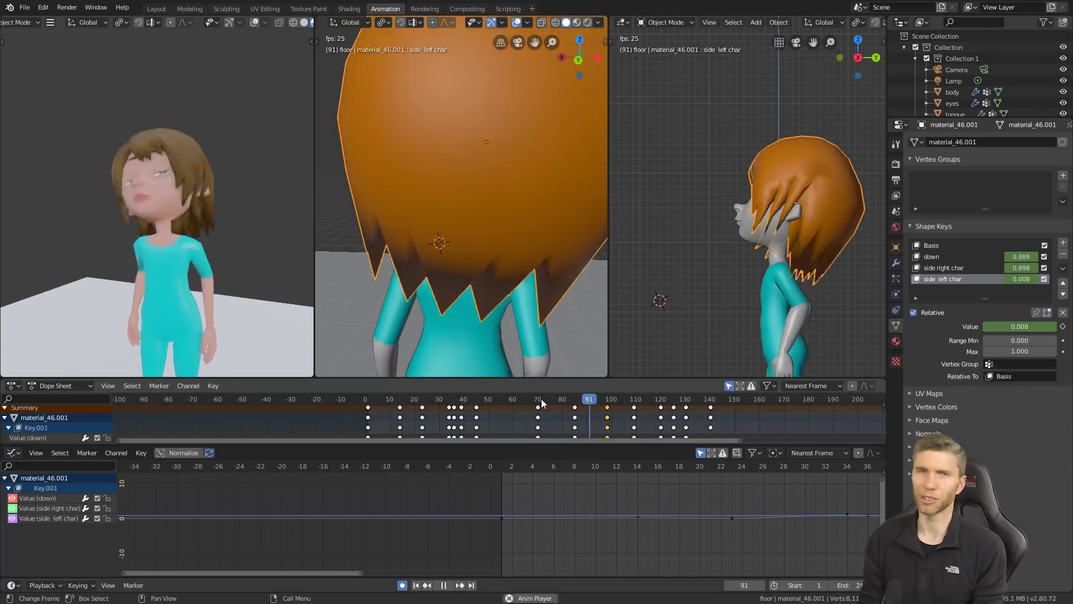
{"action": "key", "text": "space"}
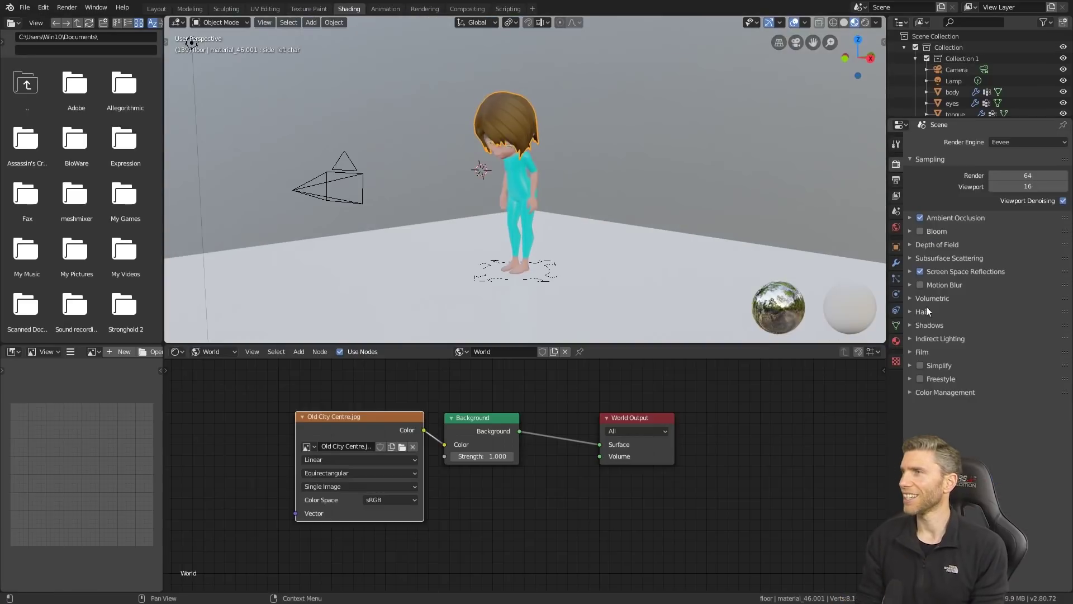
- Frame the girl through the camera with Lock Camera to View enabled and set the output frame range to end at 140
{"action": "key", "text": "KP_0"}
{"action": "key", "text": "n"}
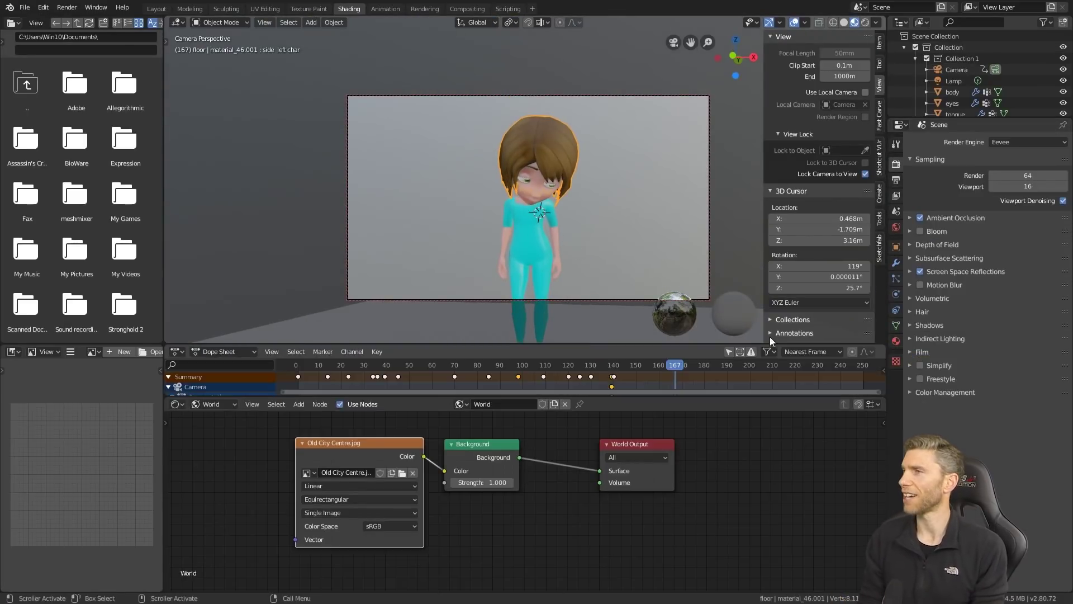
{"action": "left_click", "coordinate": [896, 180]}
- Play back the animation through the camera and scrub through the opening frames
{"action": "left_click_drag", "start_coordinate": [675, 366], "coordinate": [315, 364]}
{"action": "key", "text": "space"}
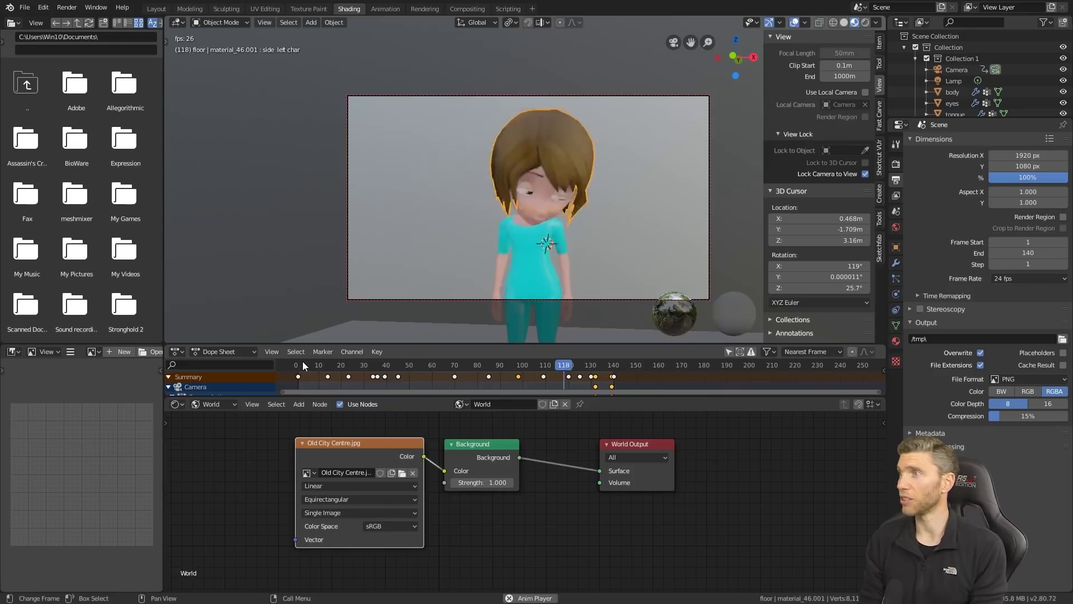
{"action": "key", "text": "space"}
{"action": "left_click_drag", "start_coordinate": [296, 367], "coordinate": [311, 391]}
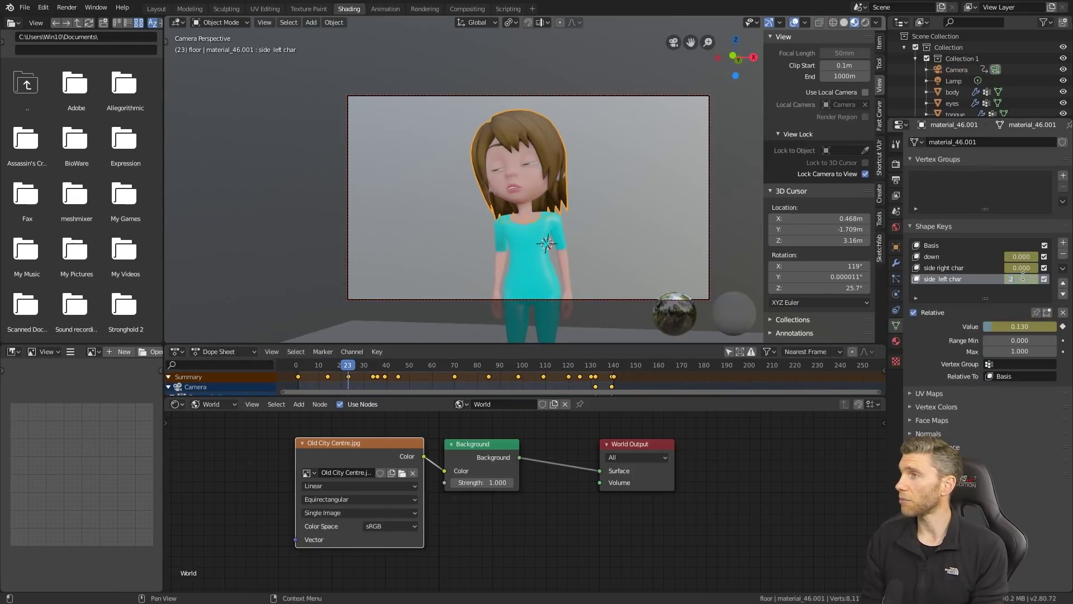
- Play the animation through the camera to frame 109 and render that frame
{"action": "key", "text": "space"}
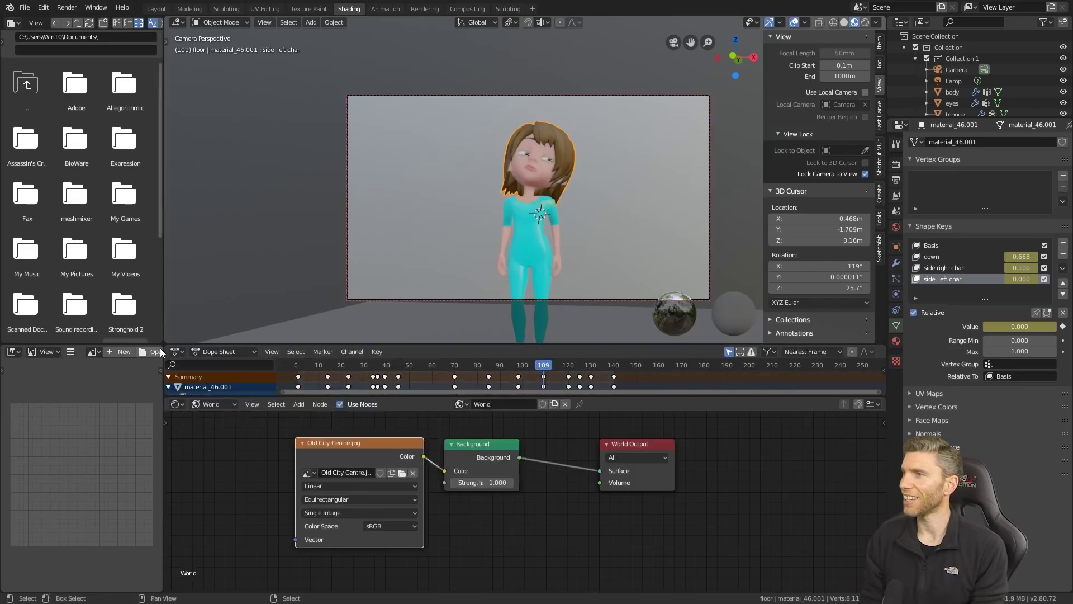
{"action": "key", "text": "F12"}
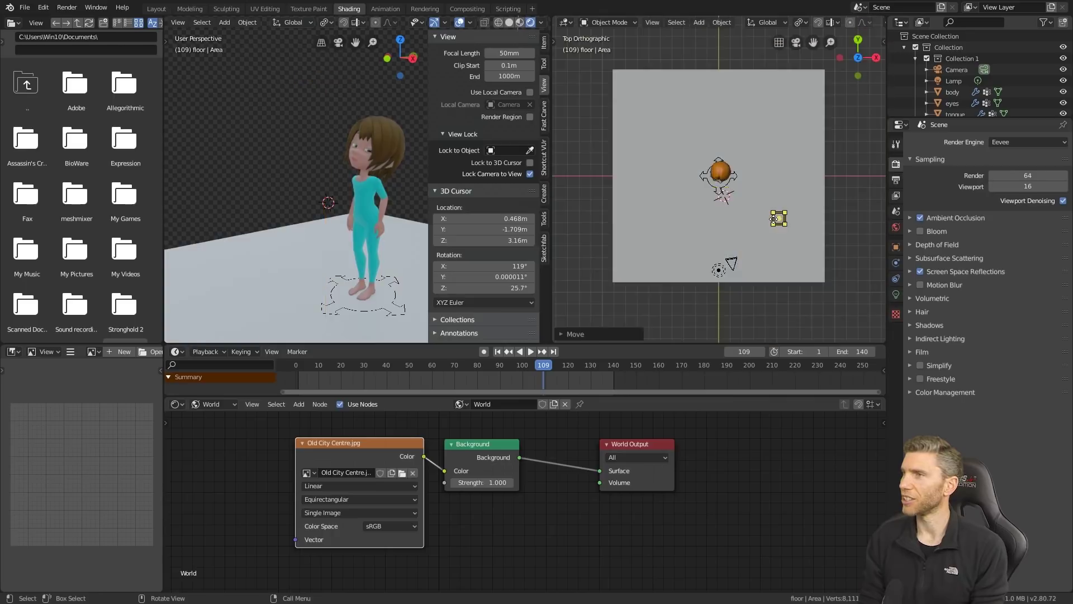
- Duplicate the area light to the girl's other side, aim it at her and make it a pink 300 W light
{"action": "middle_click_drag", "start_coordinate": [727, 234], "coordinate": [704, 163]}
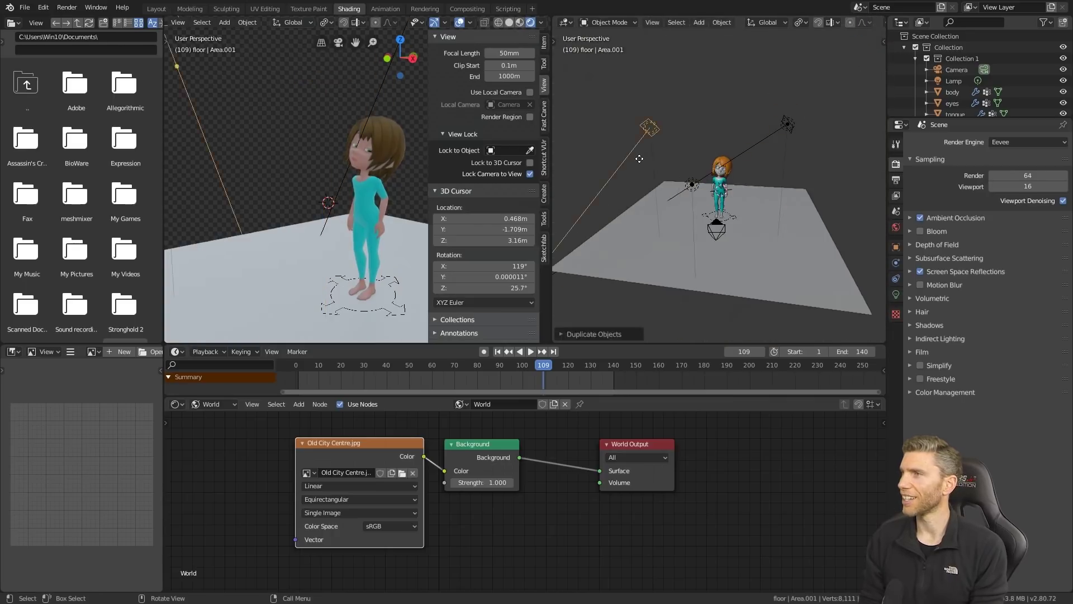
{"action": "left_click", "coordinate": [896, 278]}
{"action": "left_click", "coordinate": [896, 294]}
{"action": "key", "text": "n"}
{"action": "scroll", "coordinate": [357, 162], "scroll_direction": "up", "scroll_amount": 3}
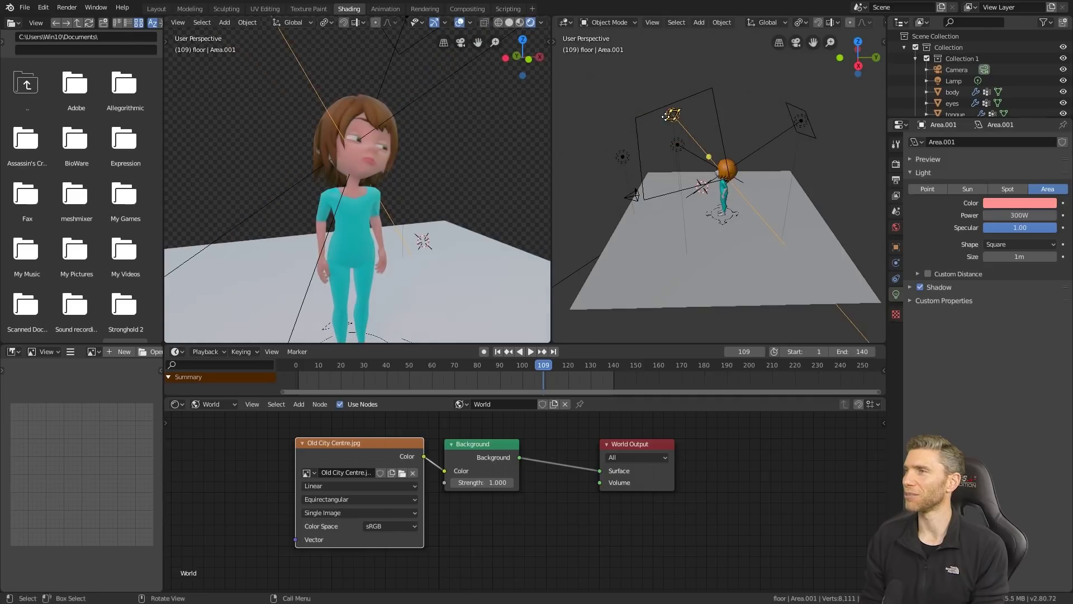
- Set the Eevee ambient occlusion distance to 0.56 m
{"action": "left_click", "coordinate": [896, 163]}
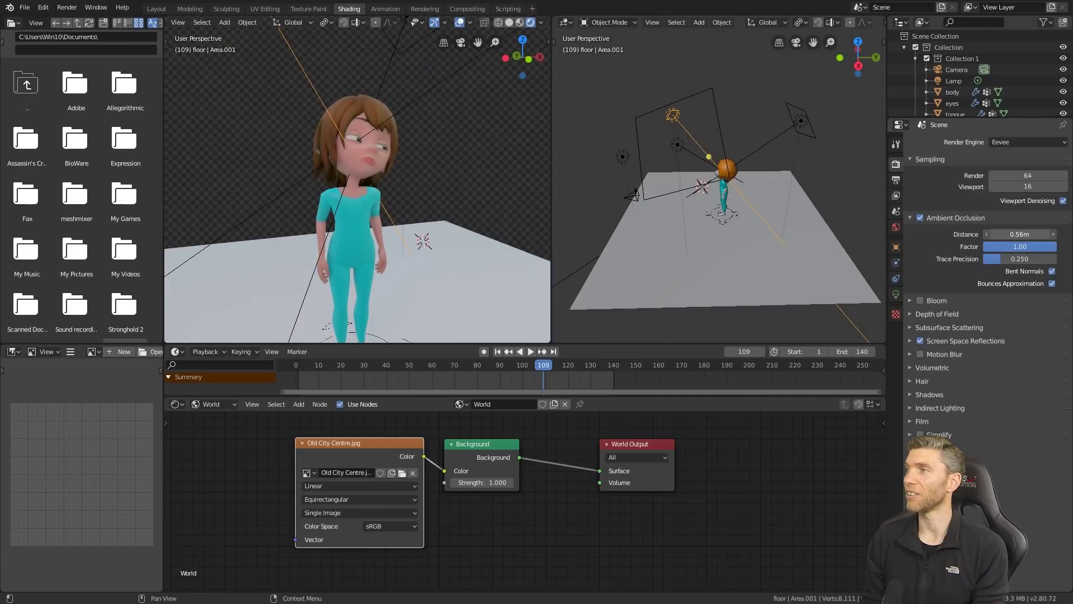
- Select the girl's eyes and choose the LABIOS slot in their material list
{"action": "scroll", "coordinate": [391, 159], "scroll_direction": "up", "scroll_amount": 3}
{"action": "scroll", "coordinate": [391, 159], "scroll_direction": "up", "scroll_amount": 4}
{"action": "left_click", "coordinate": [427, 106]}
{"action": "middle_click_drag", "start_coordinate": [427, 107], "coordinate": [294, 129]}
{"action": "left_click", "coordinate": [896, 341]}
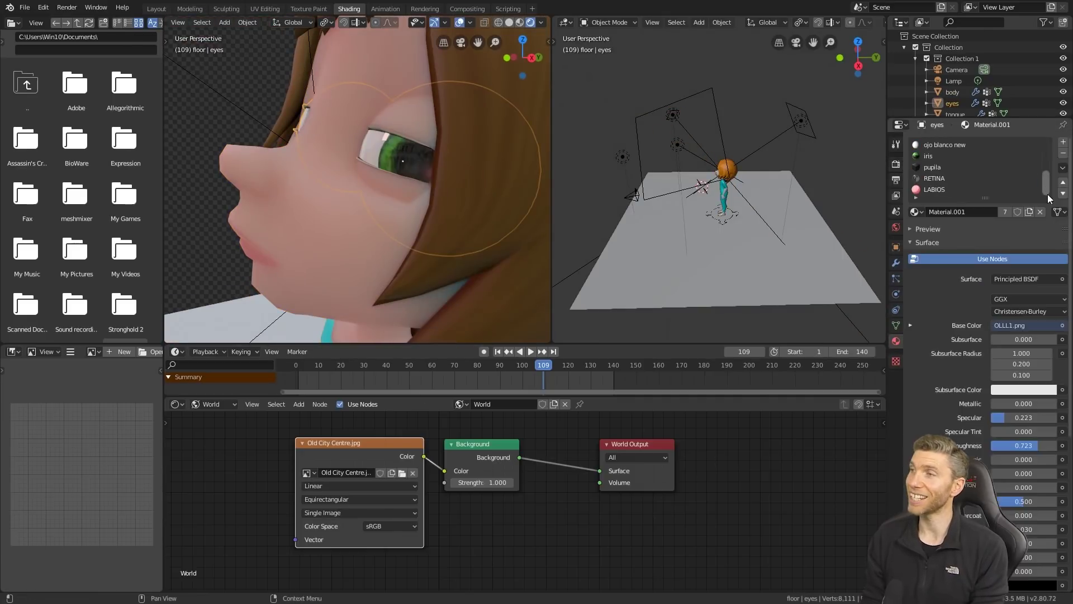
{"action": "left_click", "coordinate": [974, 189]}
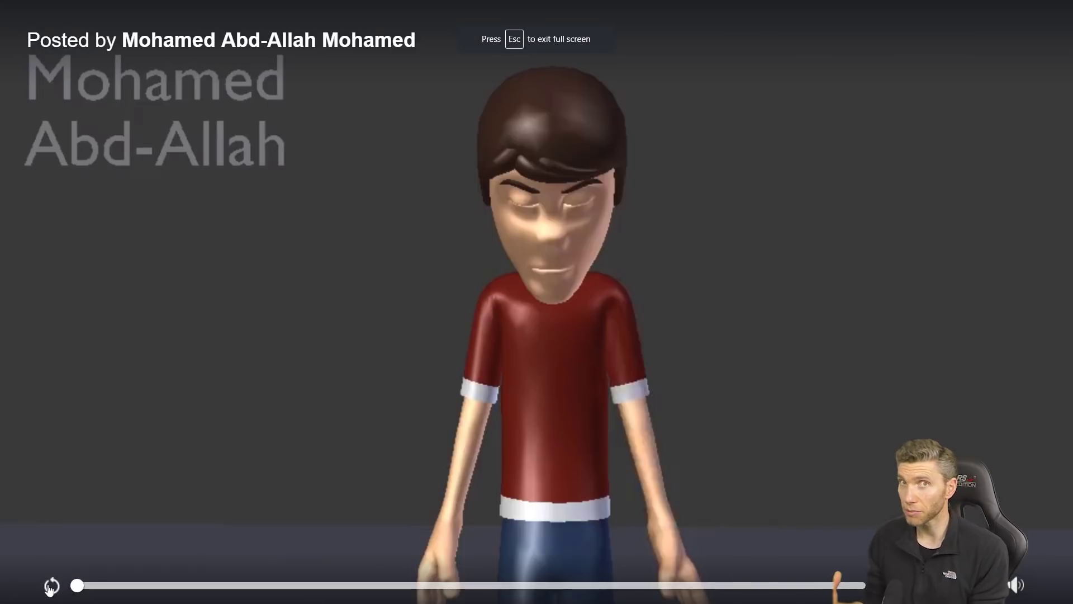
- In the web video player, replay the boy's animation clip and restart the flying fox clip from near its beginning
{"action": "left_click", "coordinate": [51, 586]}
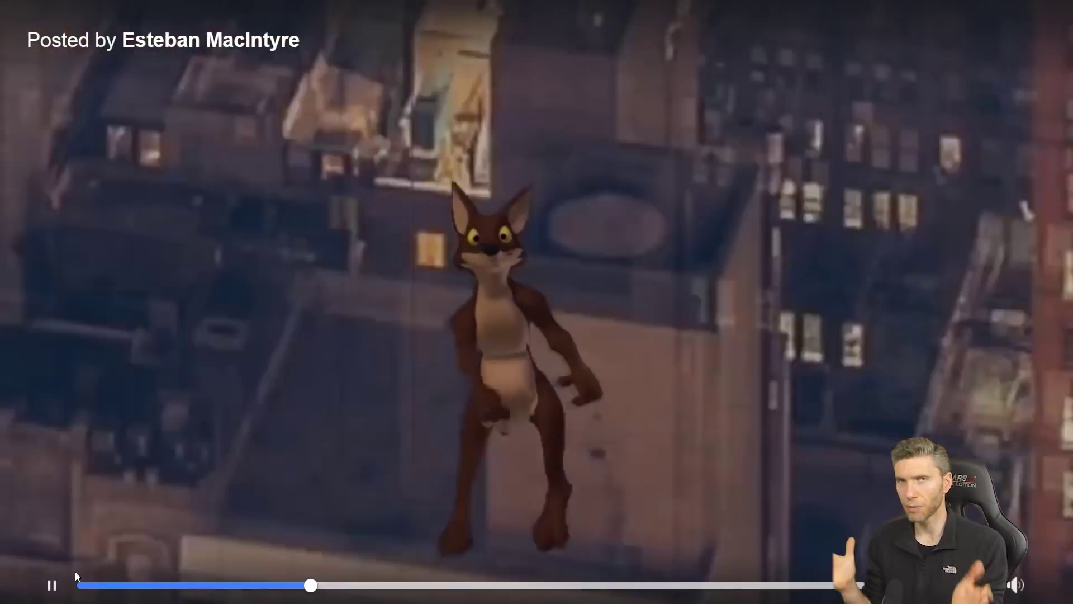
{"action": "left_click", "coordinate": [78, 582]}
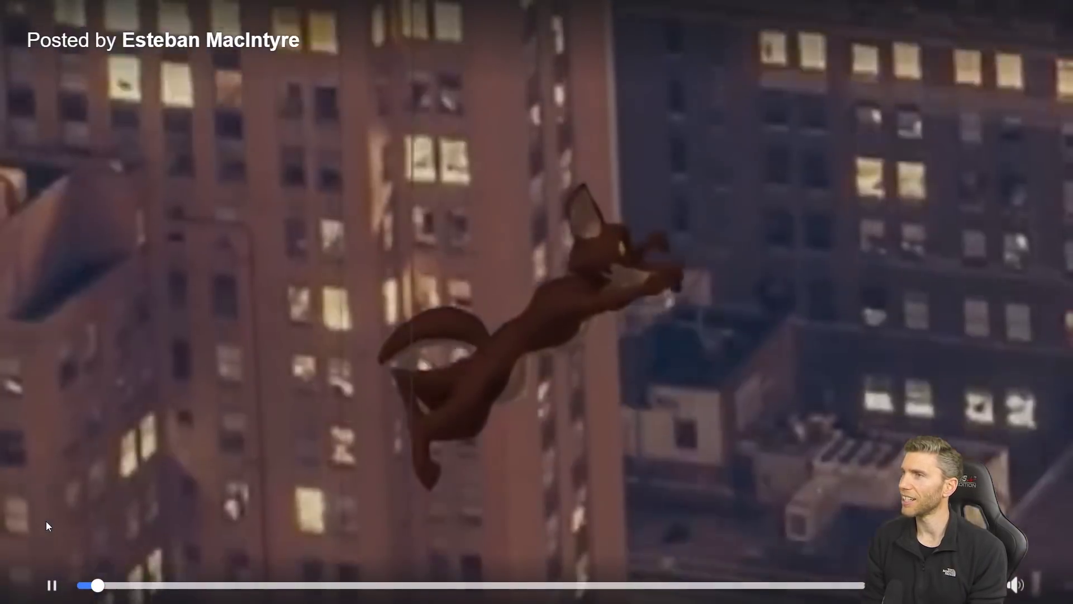